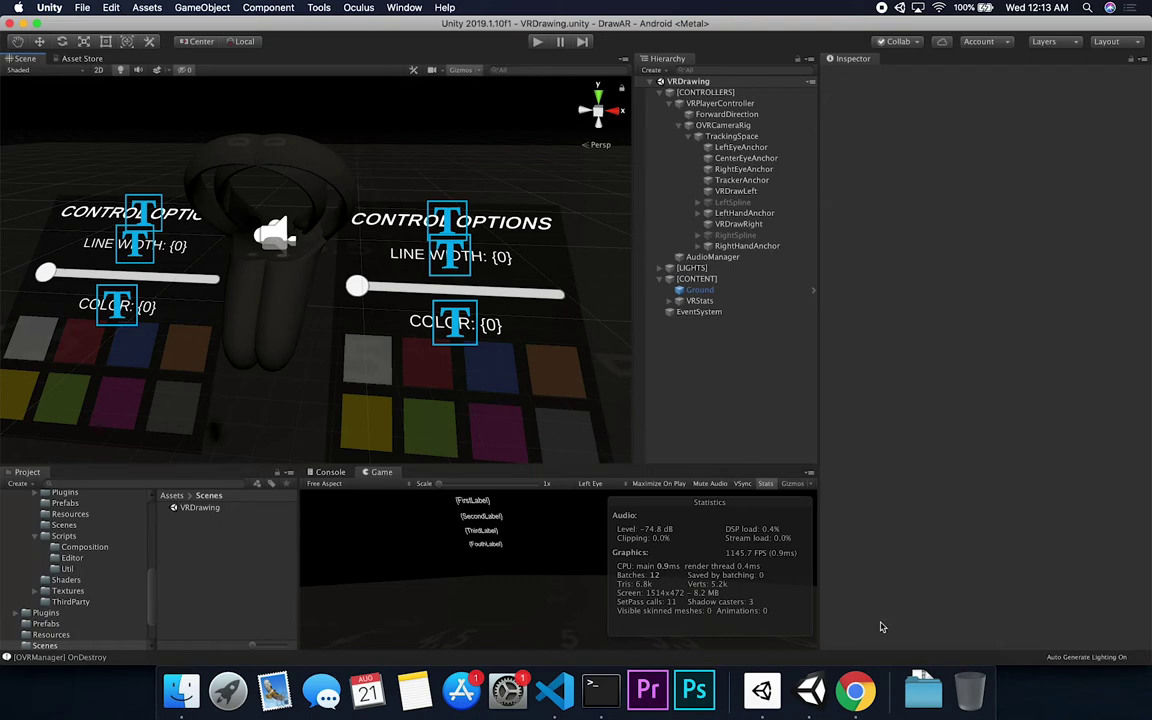
- Bring Chrome forward to the Twitter 'HOLA' VR drawing video and unmute it
{"action": "left_click", "coordinate": [855, 690]}
{"action": "mouse_move", "coordinate": [729, 541]}
{"action": "left_click_drag", "start_coordinate": [725, 512], "coordinate": [730, 483]}
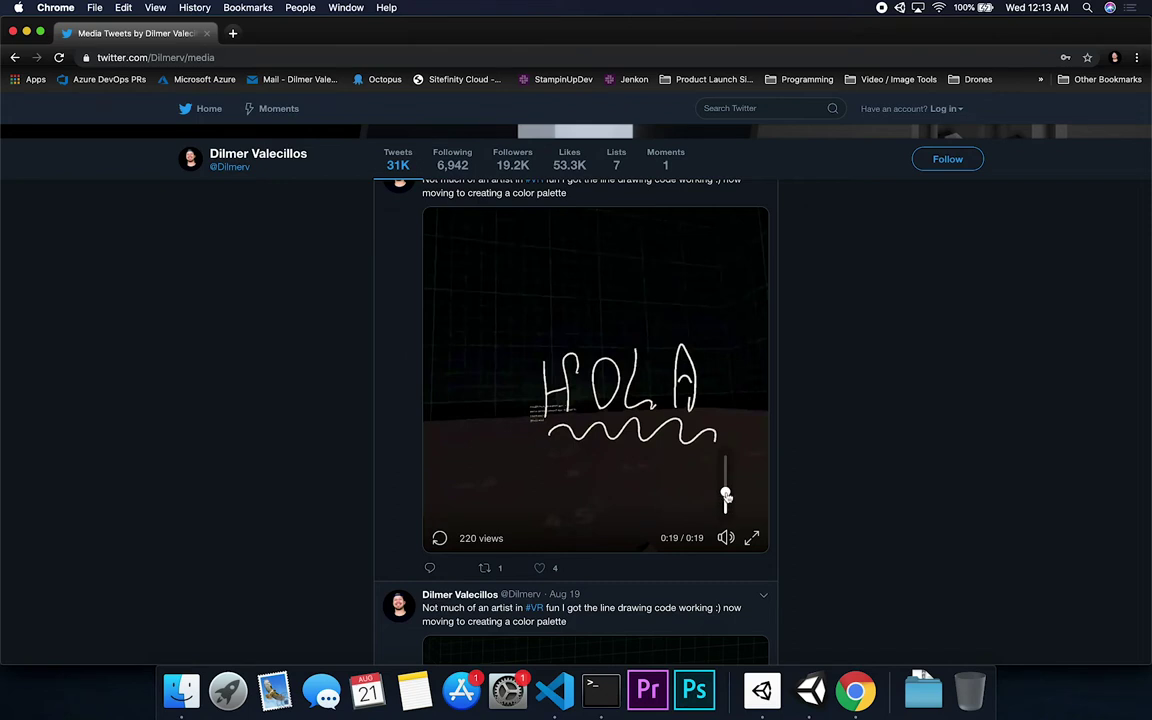
- Replay the HOLA video, then pause it and rewind to 0:06 with 'HO' drawn
{"action": "left_click", "coordinate": [479, 490]}
{"action": "mouse_move", "coordinate": [726, 507]}
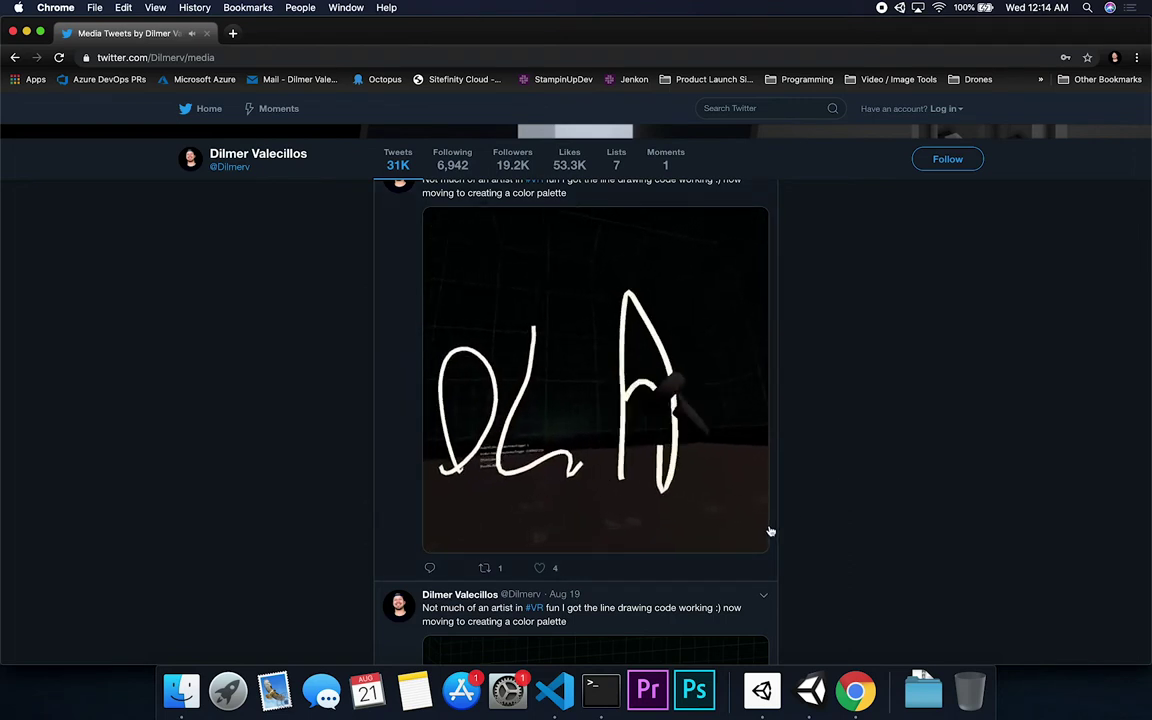
{"action": "mouse_move", "coordinate": [769, 533]}
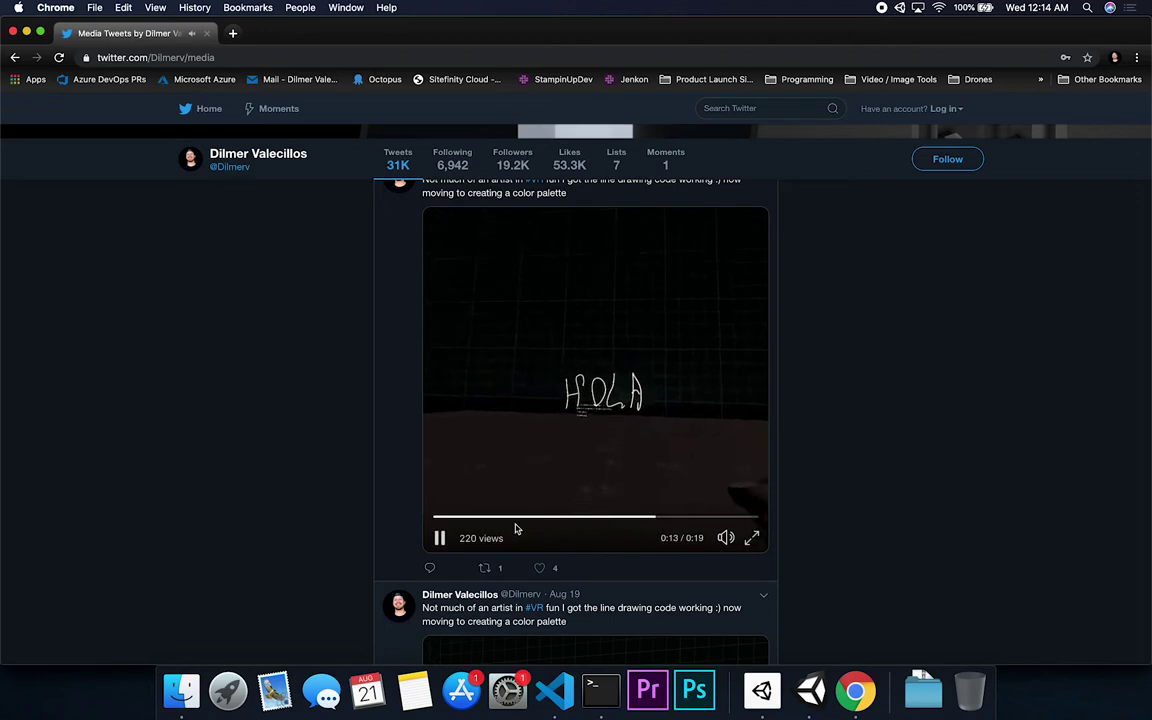
{"action": "left_click", "coordinate": [715, 420]}
{"action": "left_click_drag", "start_coordinate": [605, 518], "coordinate": [535, 518]}
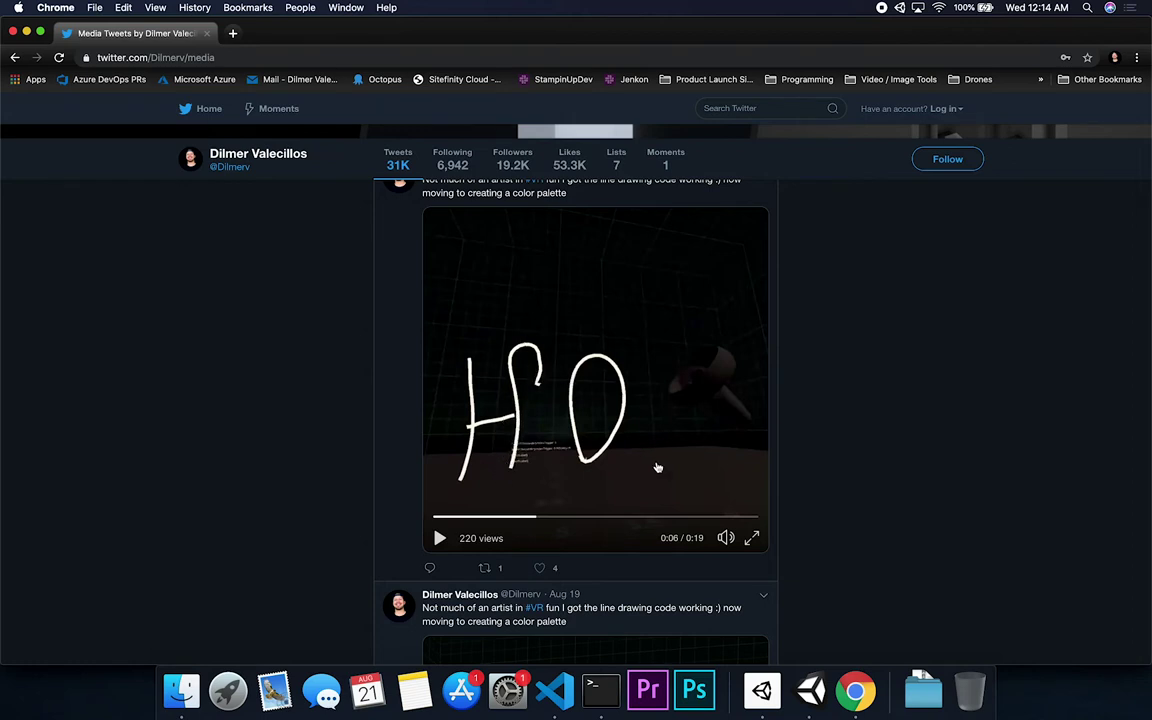
- Resume the HOLA video and pause it at 0:16
{"action": "left_click", "coordinate": [591, 540]}
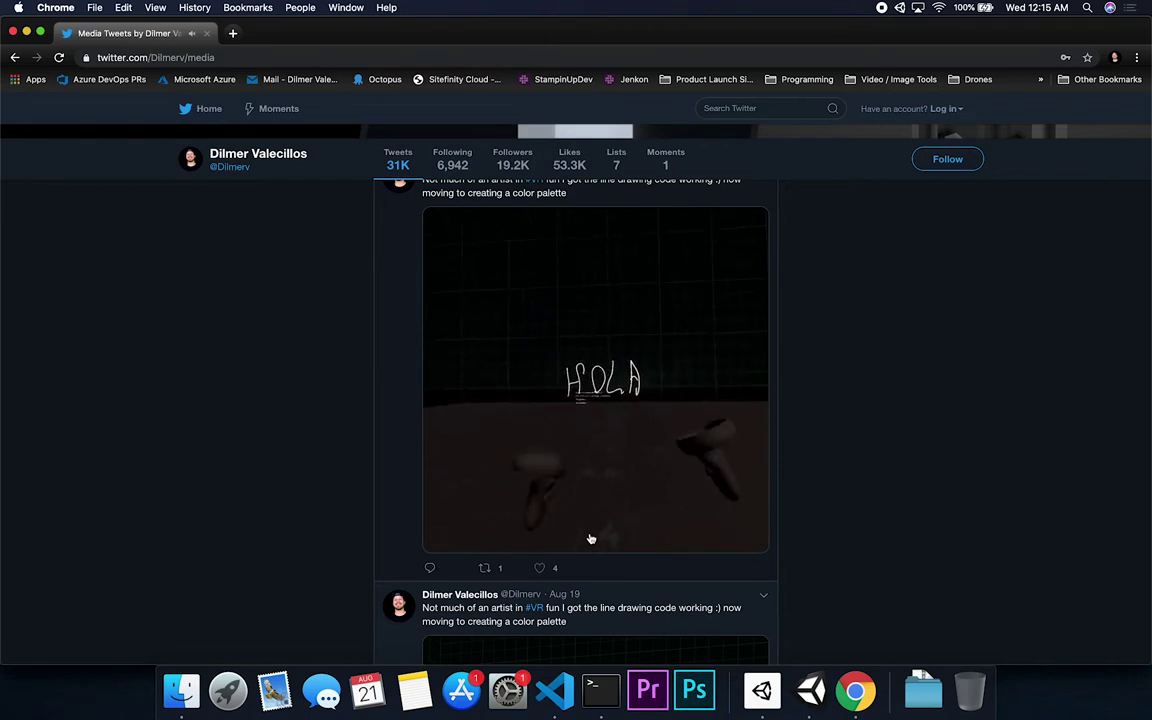
{"action": "mouse_move", "coordinate": [548, 498]}
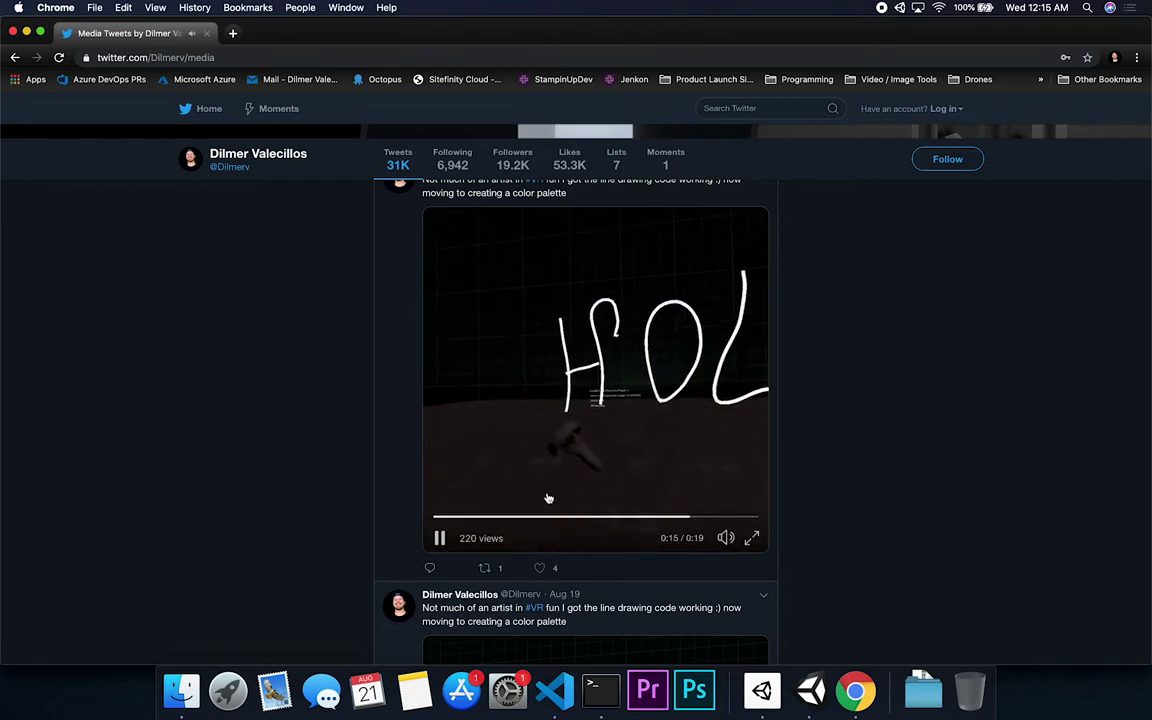
{"action": "left_click", "coordinate": [440, 538]}
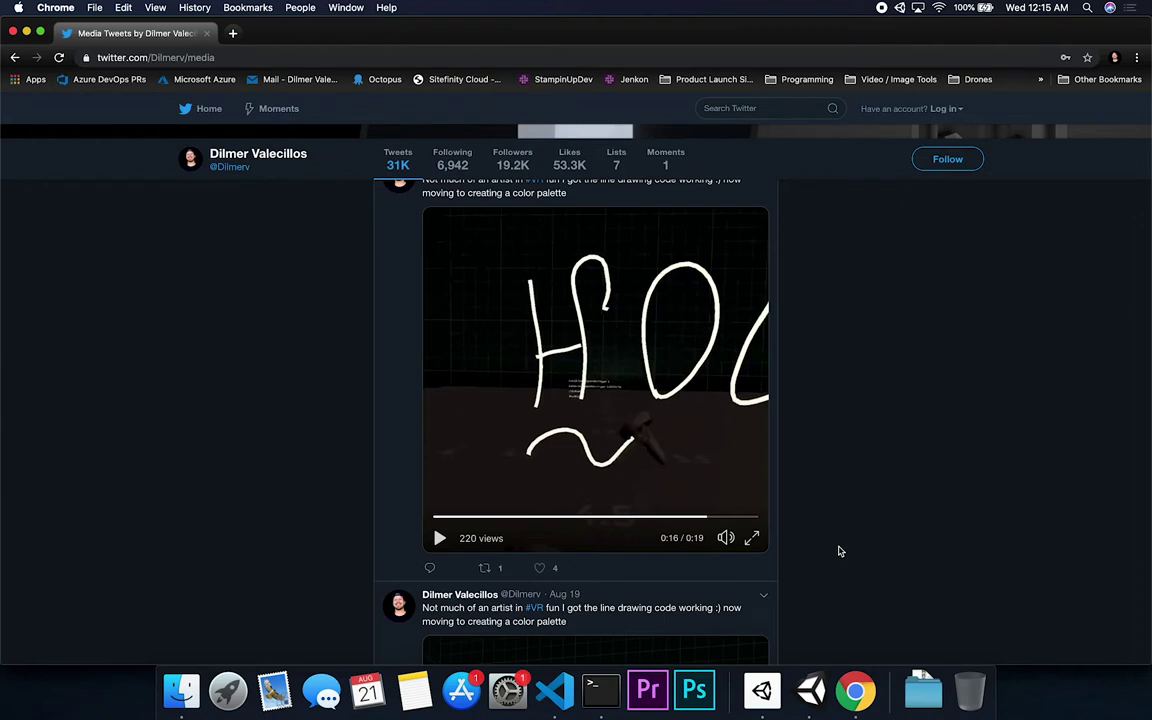
- Scroll down to the next line-drawing tweet's video (443 views)
{"action": "scroll", "coordinate": [840, 551], "scroll_direction": "down", "scroll_amount": 2}
{"action": "scroll", "coordinate": [840, 551], "scroll_direction": "down", "scroll_amount": 1}
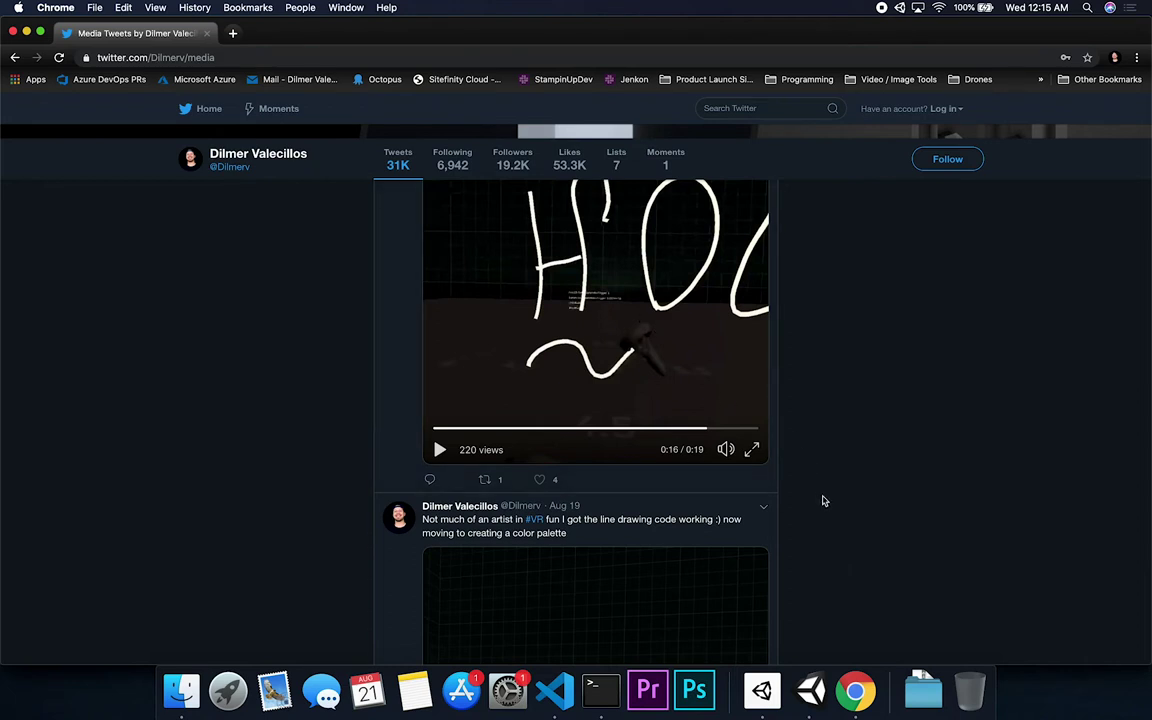
{"action": "scroll", "coordinate": [823, 500], "scroll_direction": "down", "scroll_amount": 7}
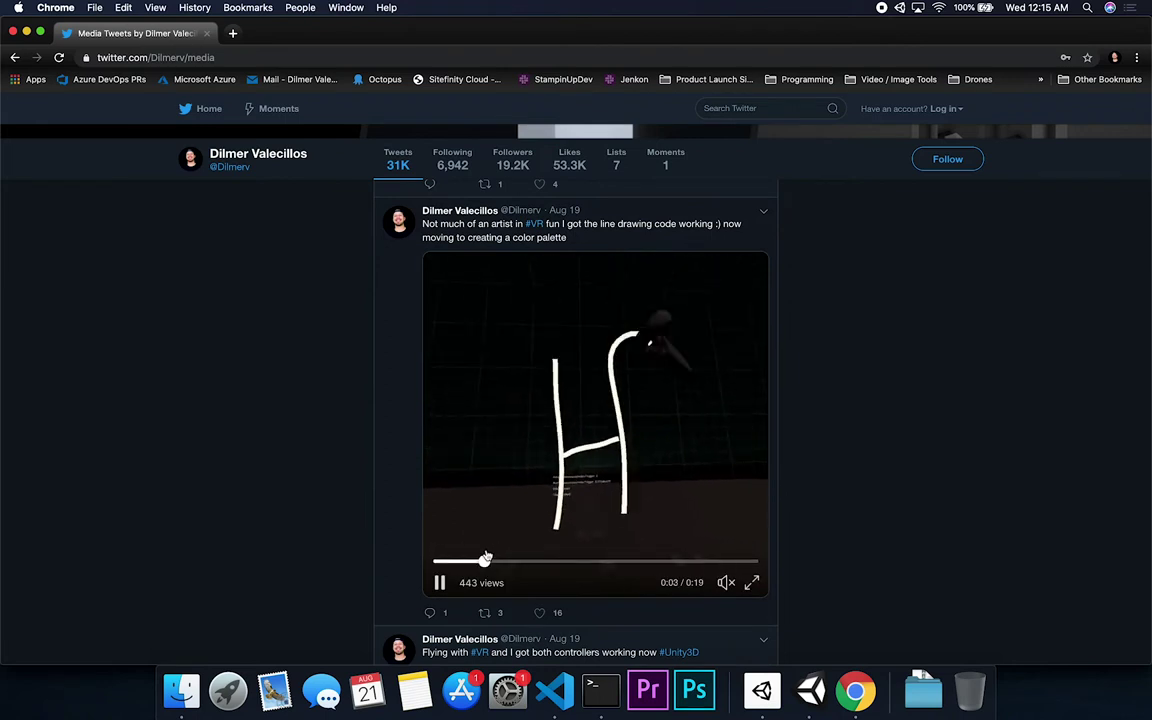
- Unmute the 'Flying with #VR' video, pause it briefly, then let it play to 0:36
{"action": "scroll", "coordinate": [485, 558], "scroll_direction": "up", "scroll_amount": 6}
{"action": "scroll", "coordinate": [622, 478], "scroll_direction": "down", "scroll_amount": 15}
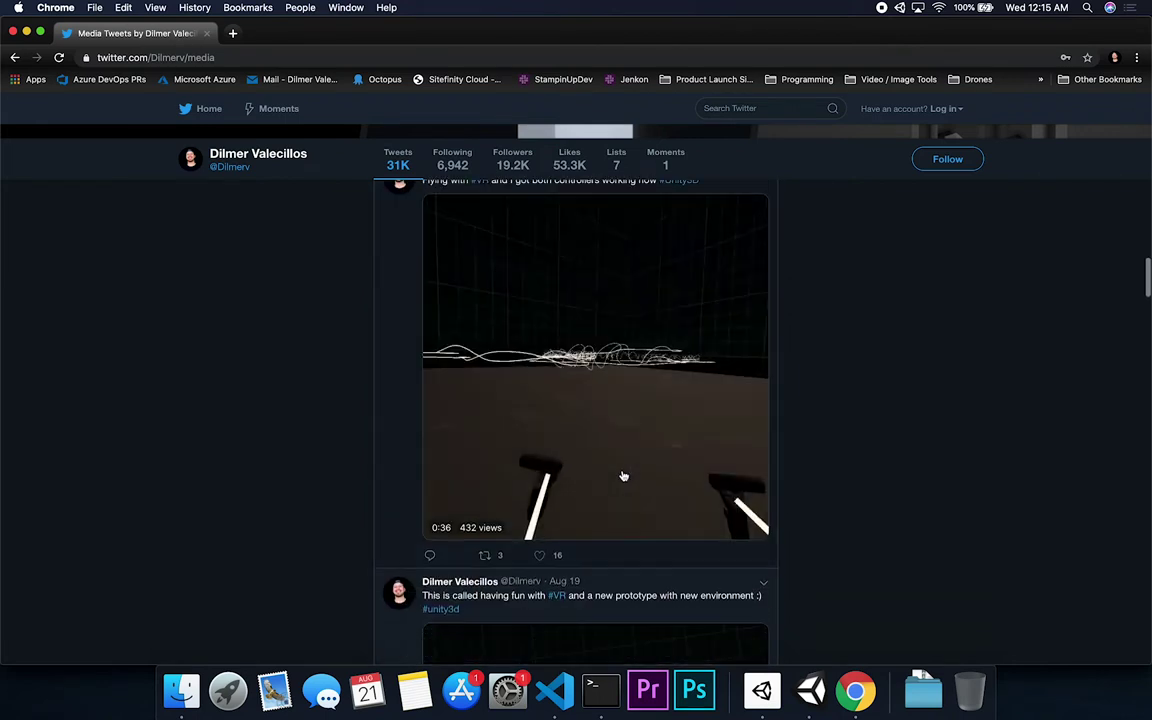
{"action": "left_click", "coordinate": [727, 519]}
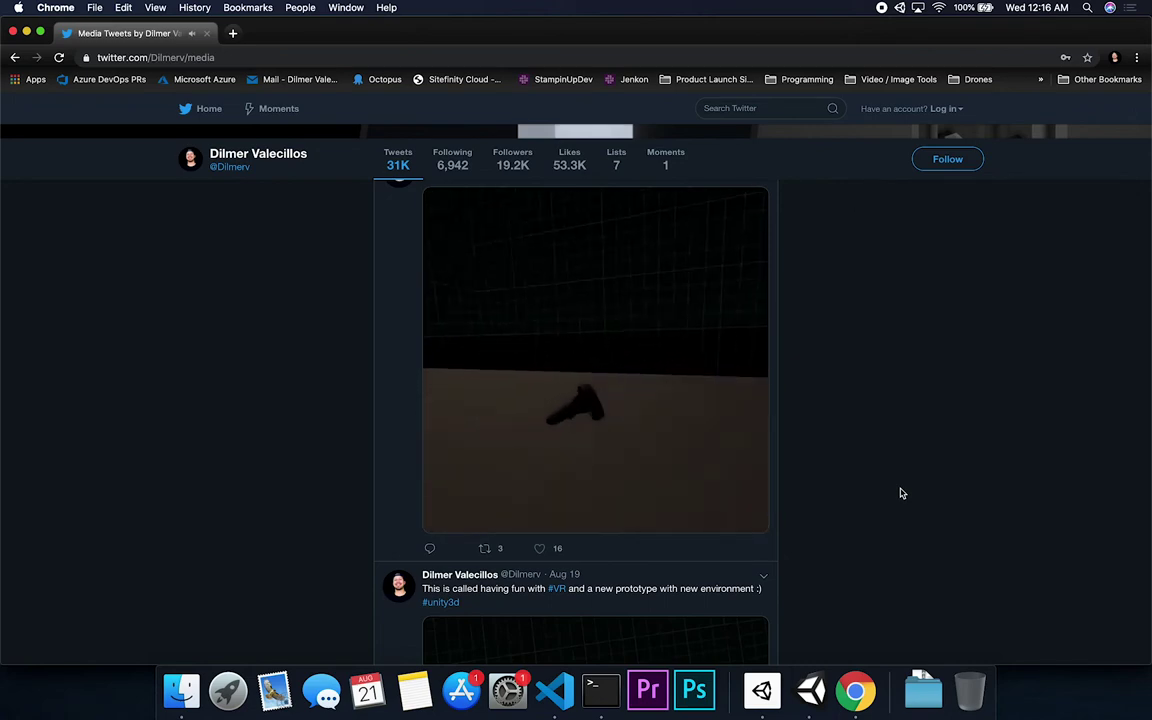
{"action": "mouse_move", "coordinate": [733, 278]}
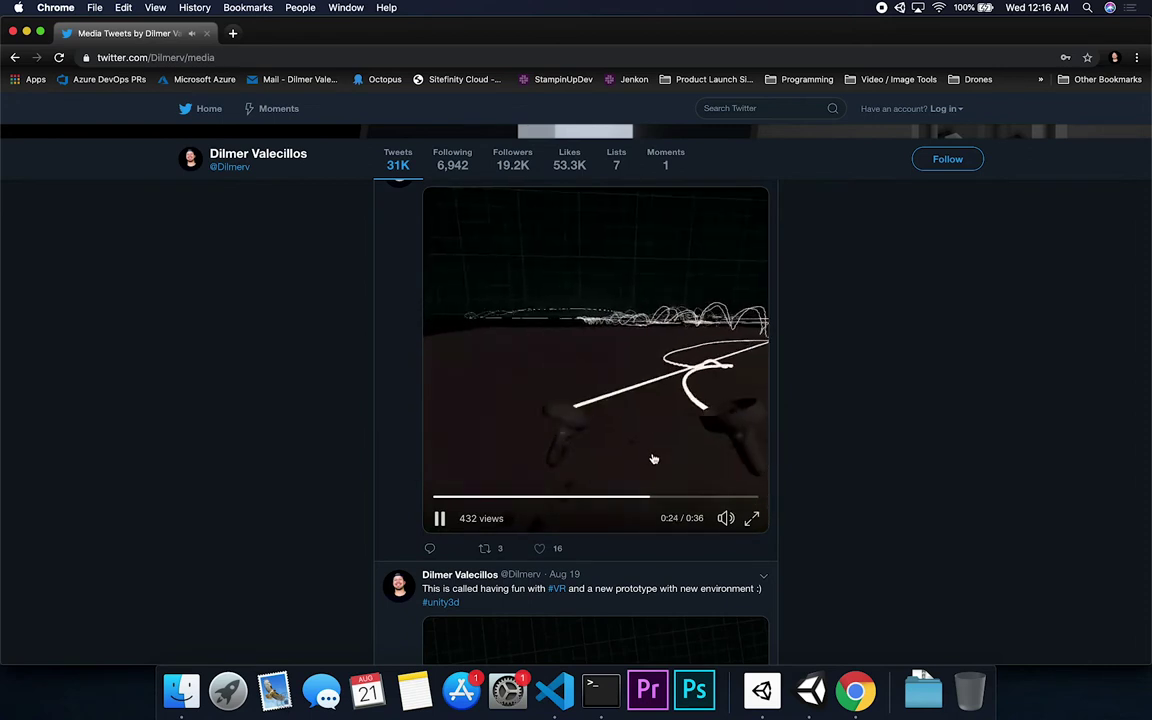
{"action": "left_click", "coordinate": [482, 482]}
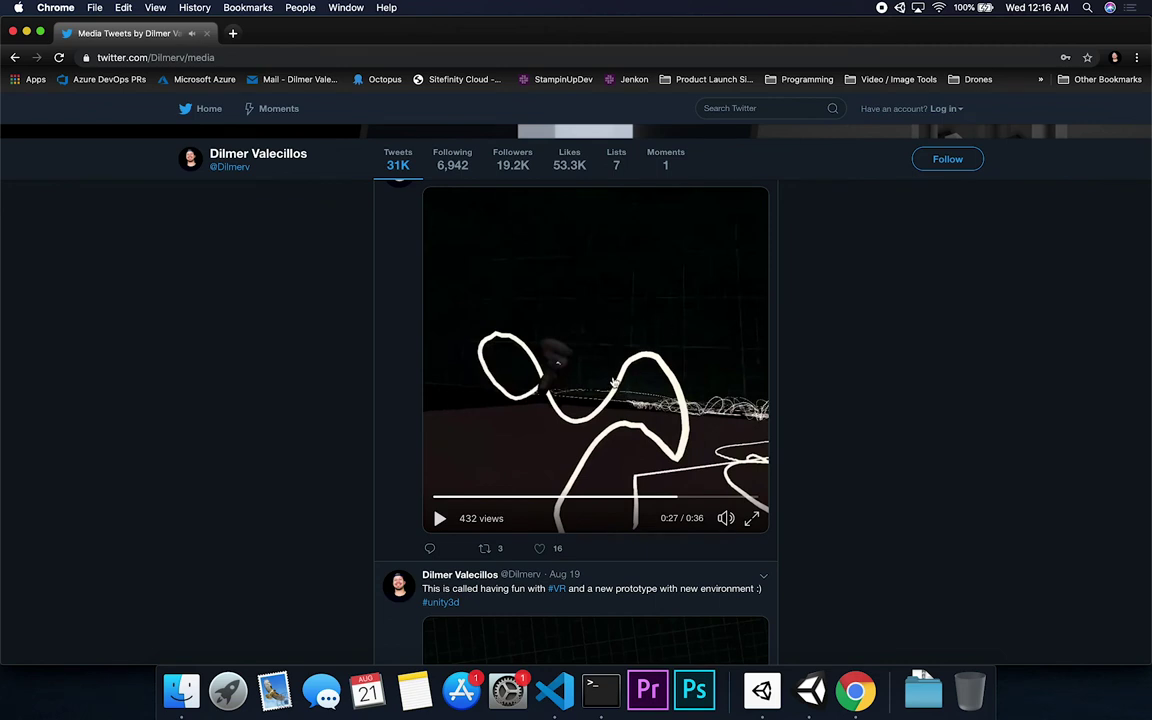
{"action": "scroll", "coordinate": [612, 381], "scroll_direction": "up", "scroll_amount": 5}
{"action": "scroll", "coordinate": [652, 435], "scroll_direction": "down", "scroll_amount": 3}
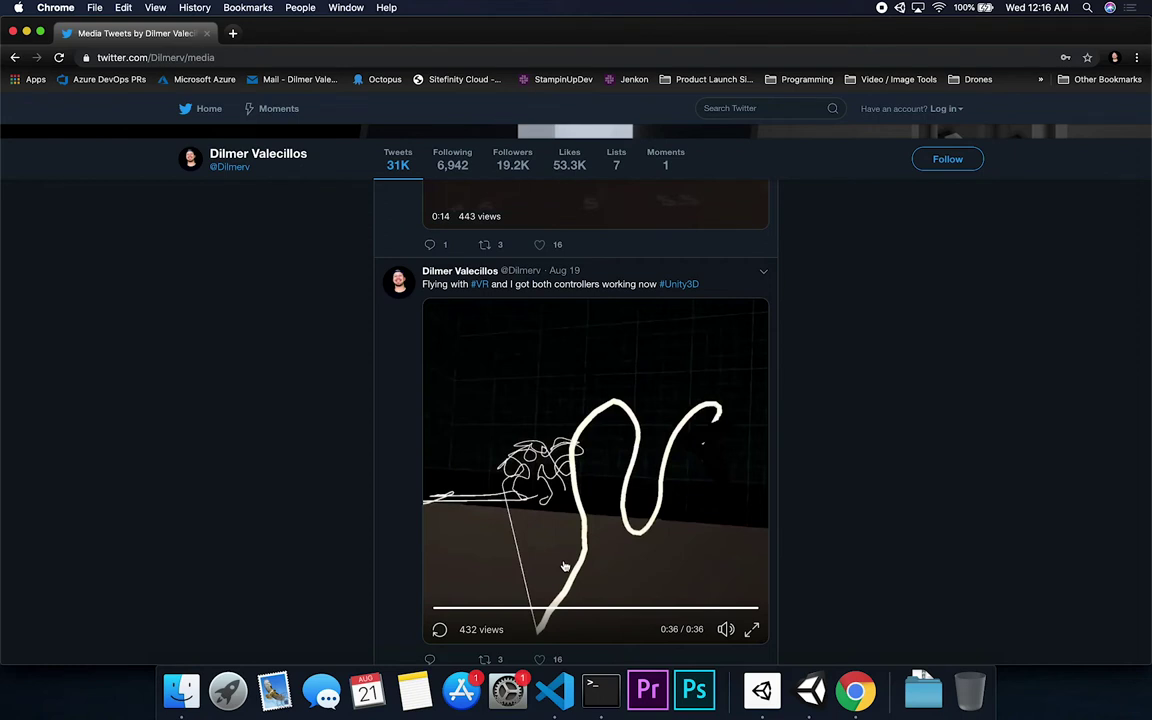
{"action": "scroll", "coordinate": [781, 496], "scroll_direction": "down", "scroll_amount": 2}
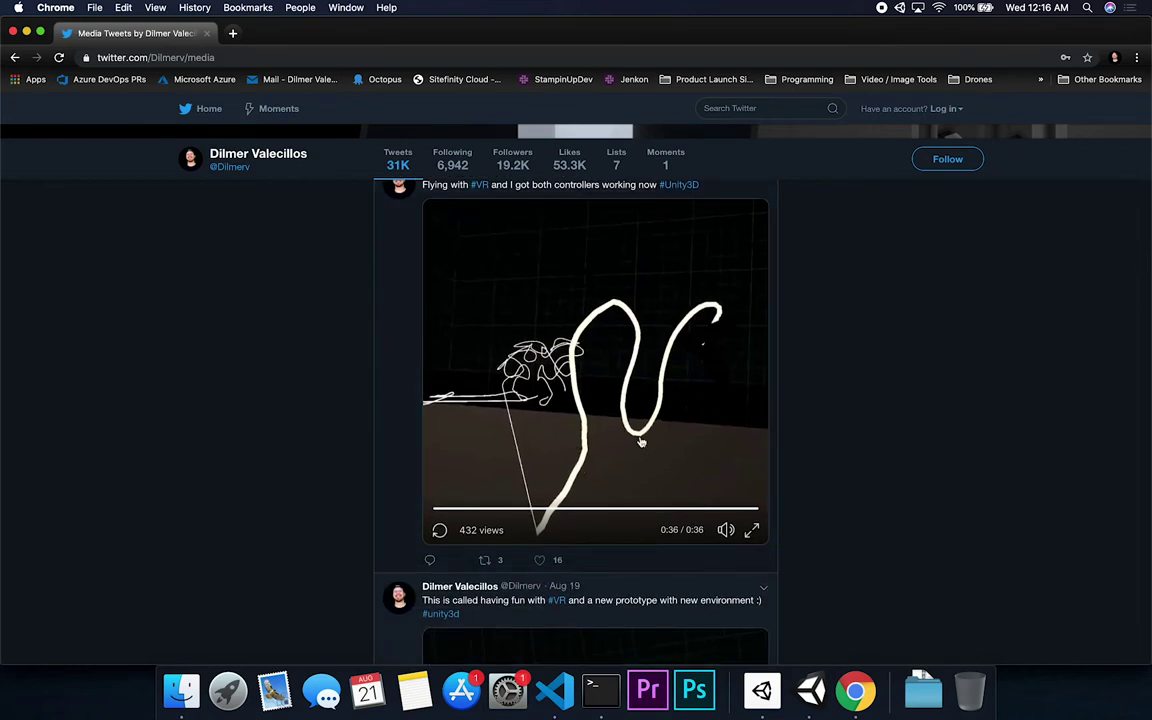
- Scroll to the 'This is called having fun with #VR' video and pause it at 0:12
{"action": "scroll", "coordinate": [642, 443], "scroll_direction": "down", "scroll_amount": 4}
{"action": "scroll", "coordinate": [642, 443], "scroll_direction": "down", "scroll_amount": 3}
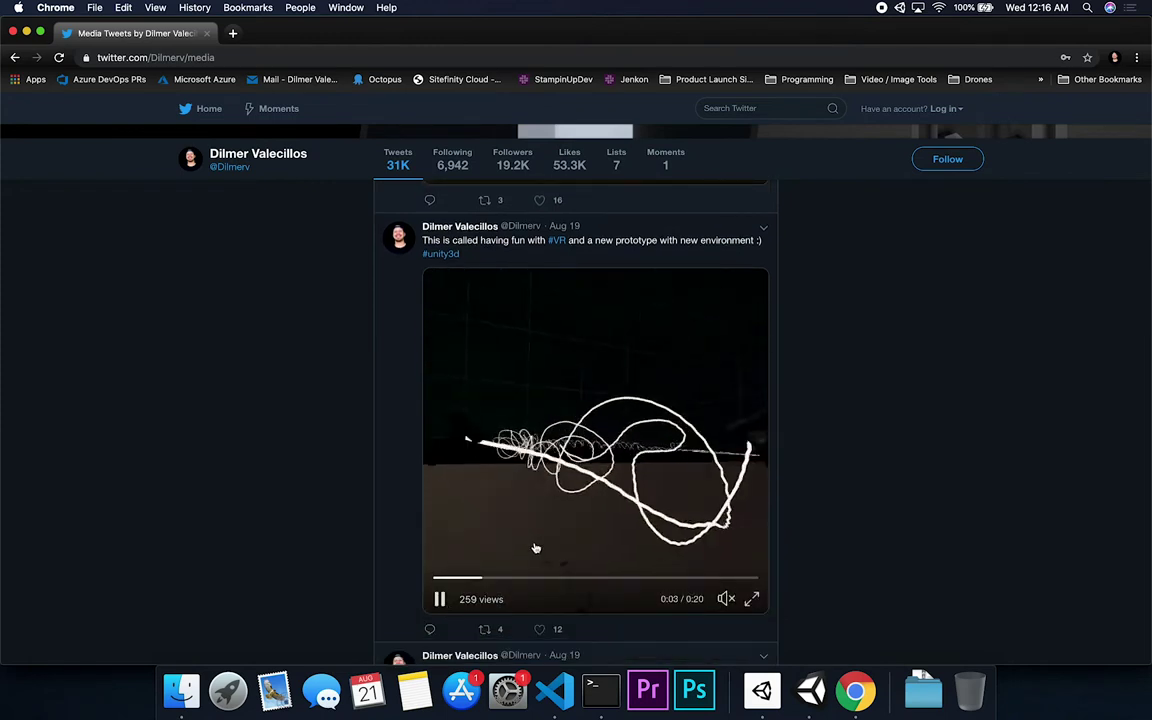
{"action": "mouse_move", "coordinate": [726, 596]}
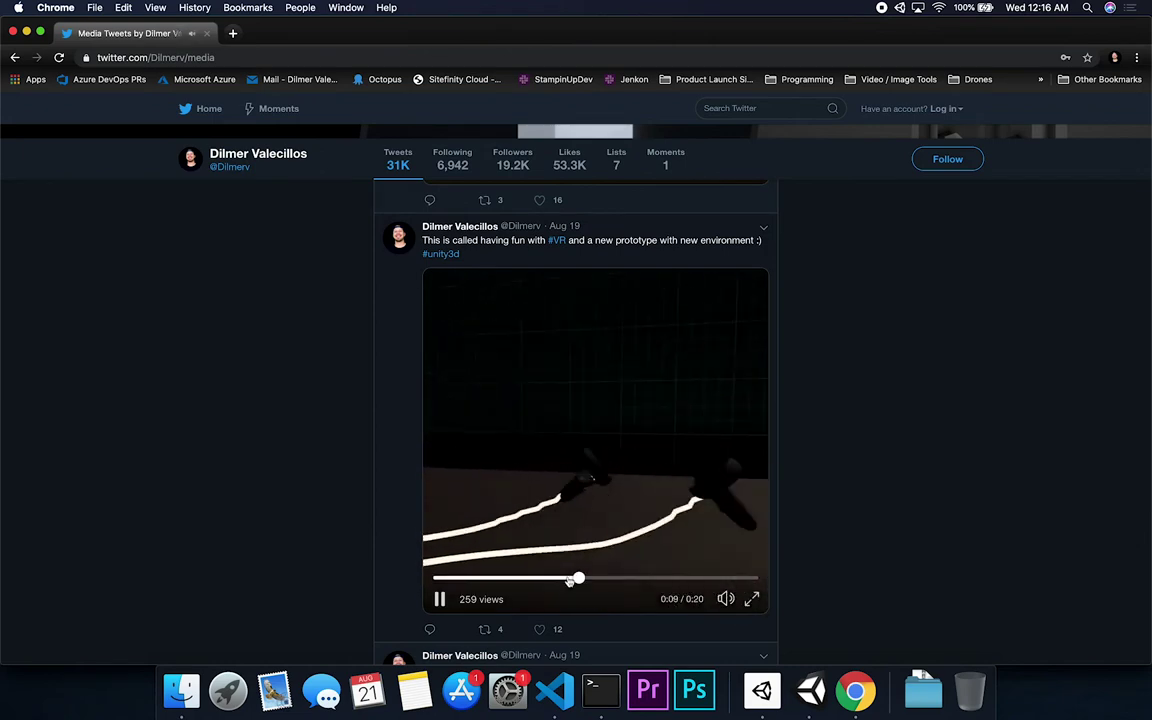
{"action": "mouse_move", "coordinate": [570, 578]}
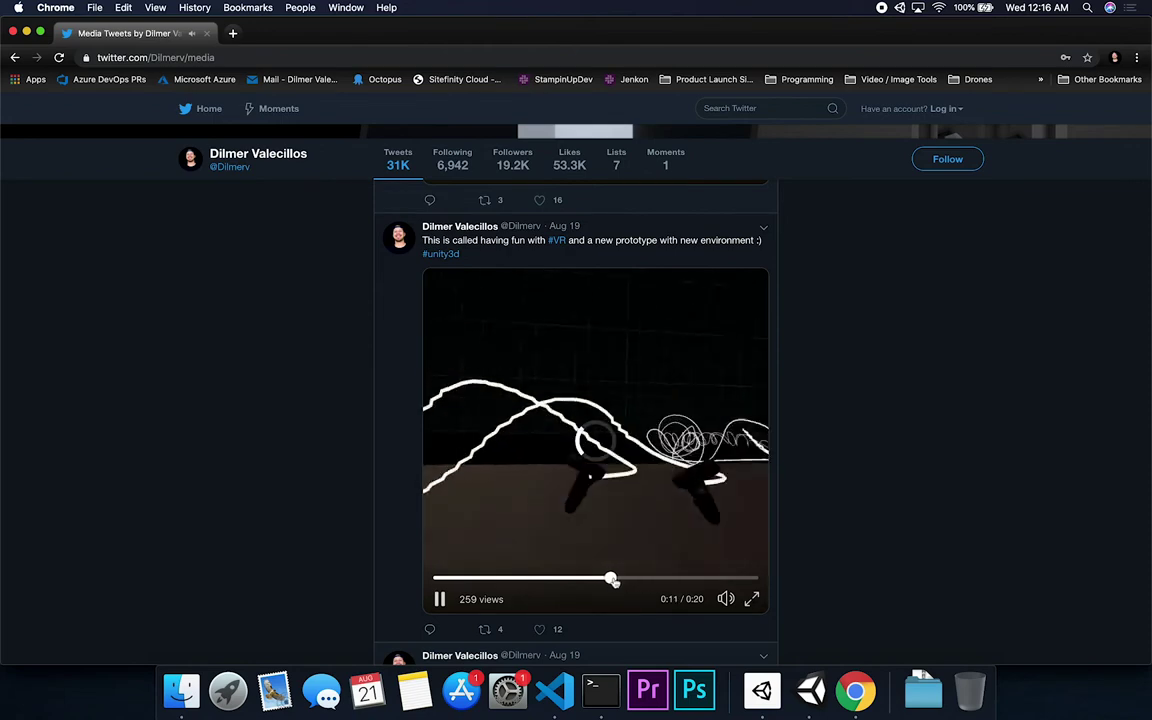
{"action": "left_click", "coordinate": [535, 566]}
- Return to the Unity editor's VRDrawing scene with Cmd+Tab
{"action": "scroll", "coordinate": [787, 501], "scroll_direction": "down", "scroll_amount": 5}
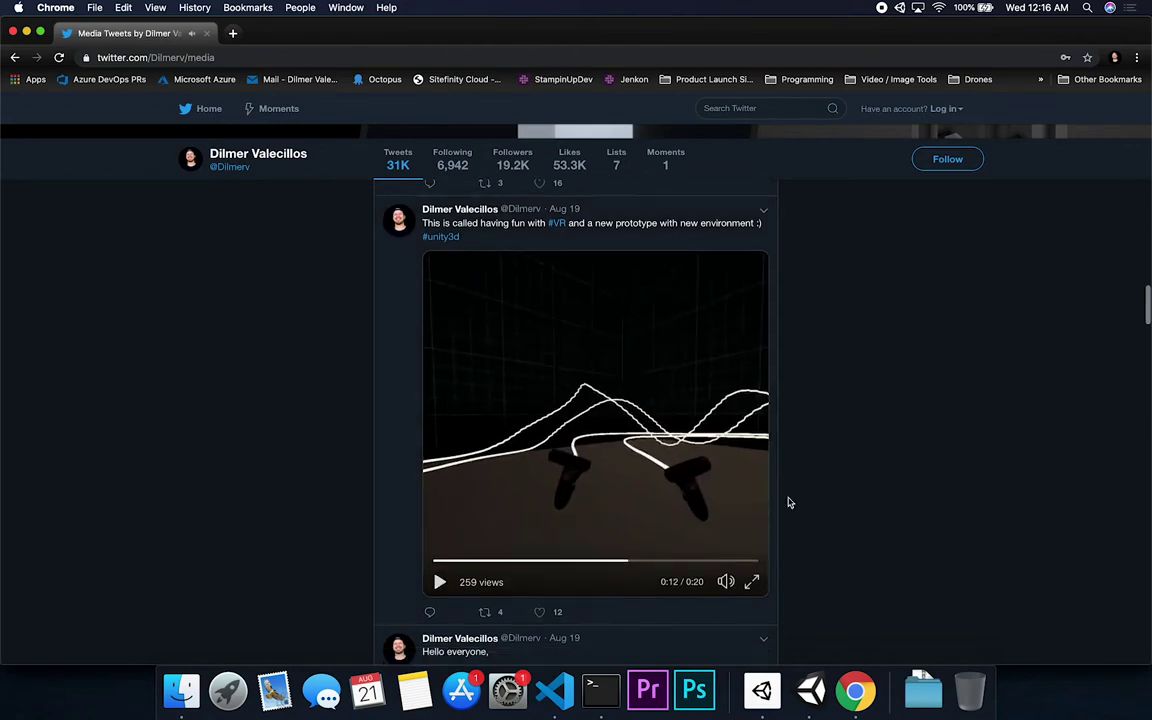
{"action": "scroll", "coordinate": [787, 502], "scroll_direction": "up", "scroll_amount": 2}
{"action": "scroll", "coordinate": [787, 502], "scroll_direction": "down", "scroll_amount": 8}
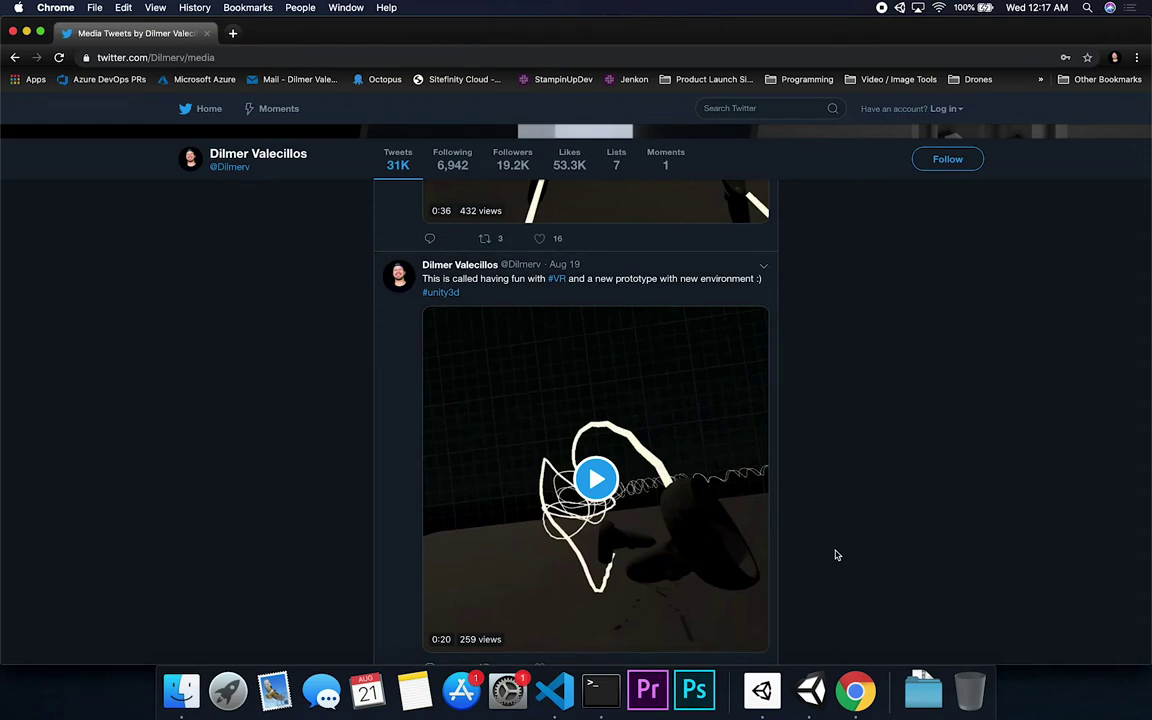
{"action": "key", "text": "super+Tab"}
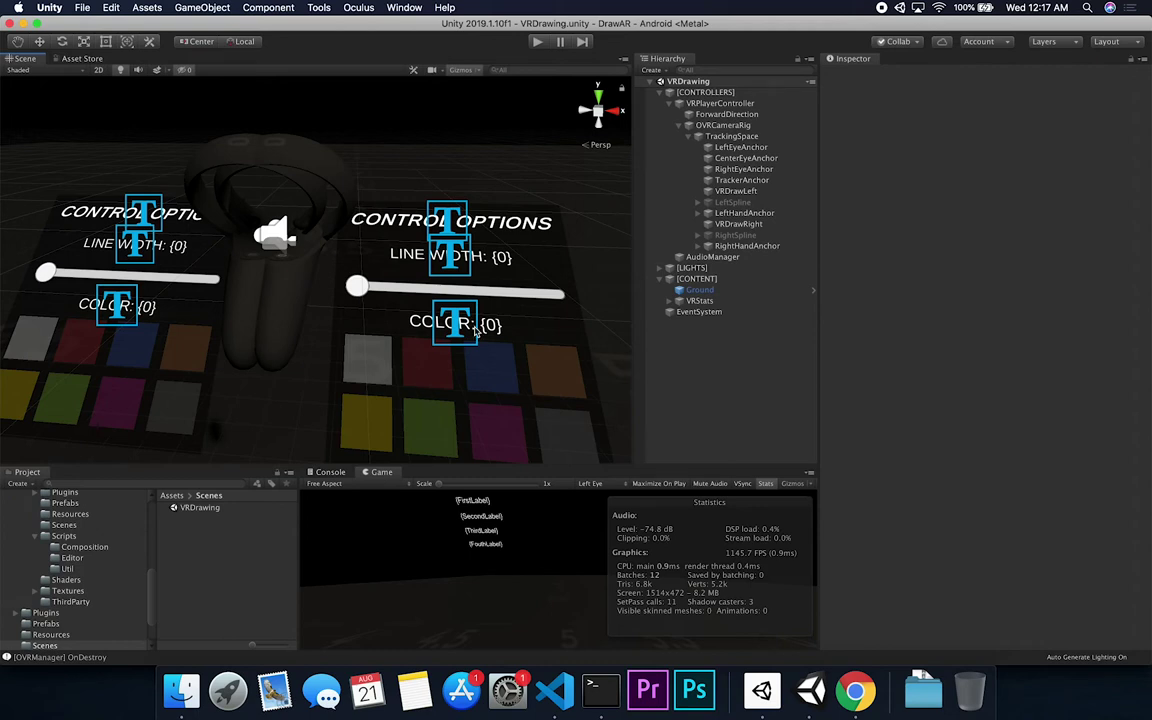
- Hide the Scene gizmos and frame both CONTROL OPTIONS panels with their width sliders and swatches
{"action": "left_click", "coordinate": [458, 69]}
{"action": "left_click_drag", "start_coordinate": [452, 208], "coordinate": [307, 181], "text": "alt"}
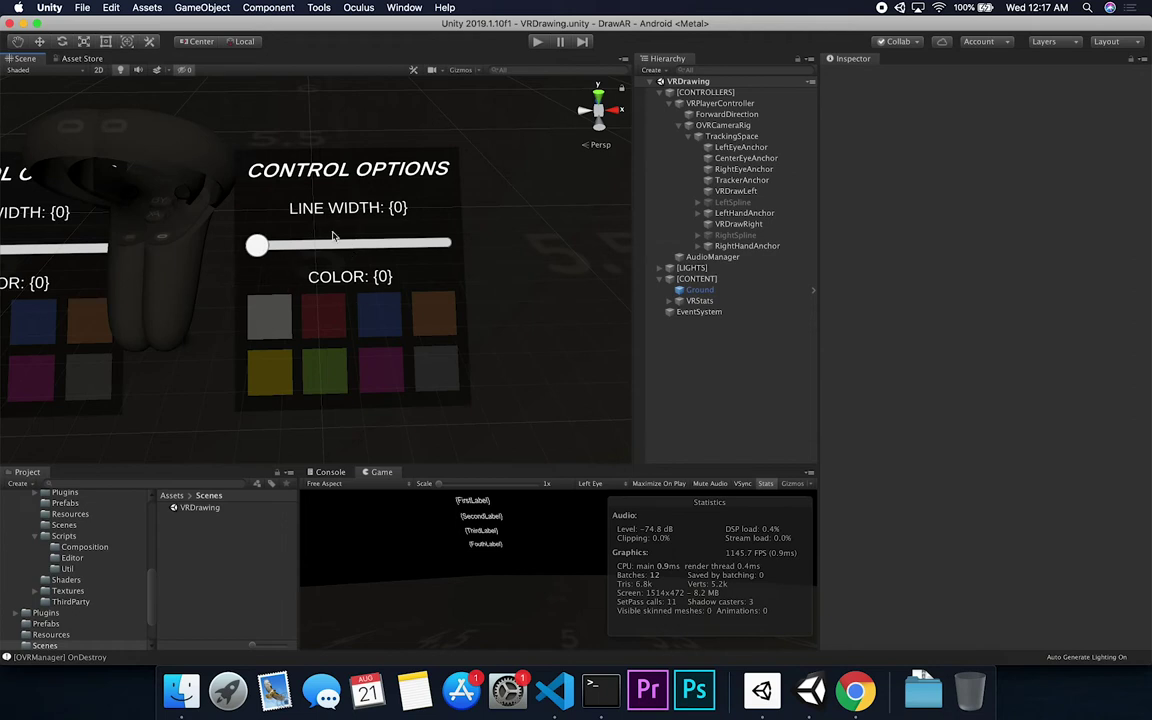
{"action": "middle_click_drag", "start_coordinate": [183, 247], "coordinate": [350, 272]}
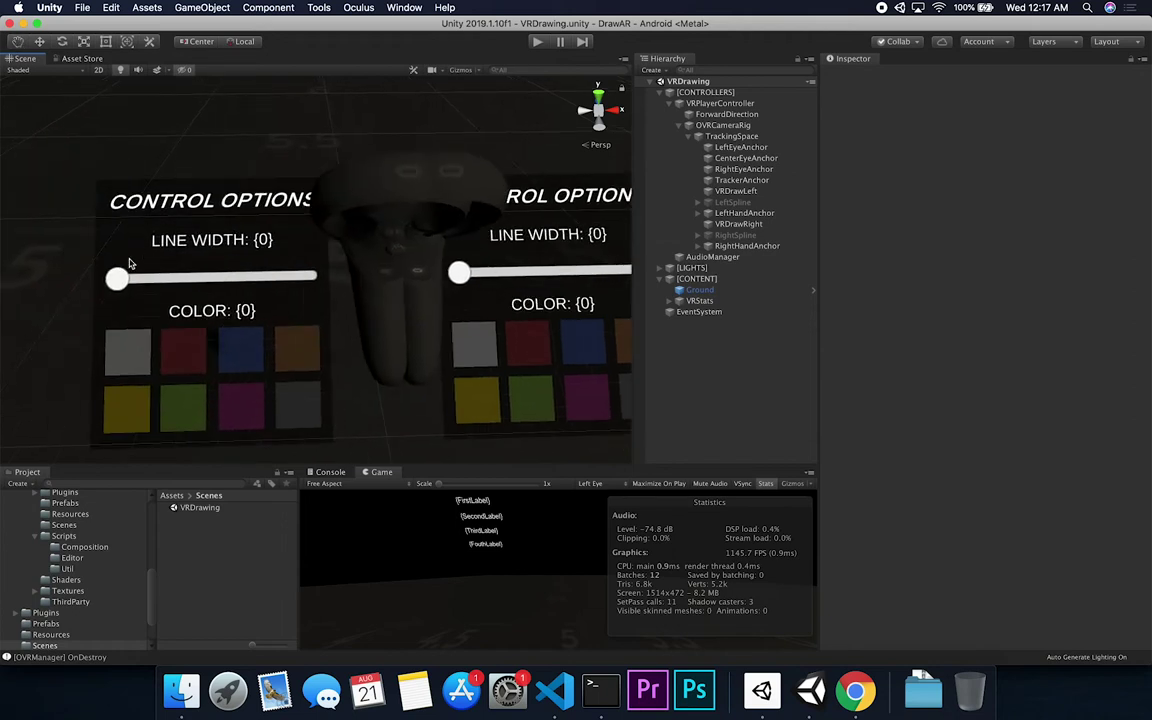
{"action": "left_click_drag", "start_coordinate": [267, 319], "coordinate": [185, 297], "text": "alt"}
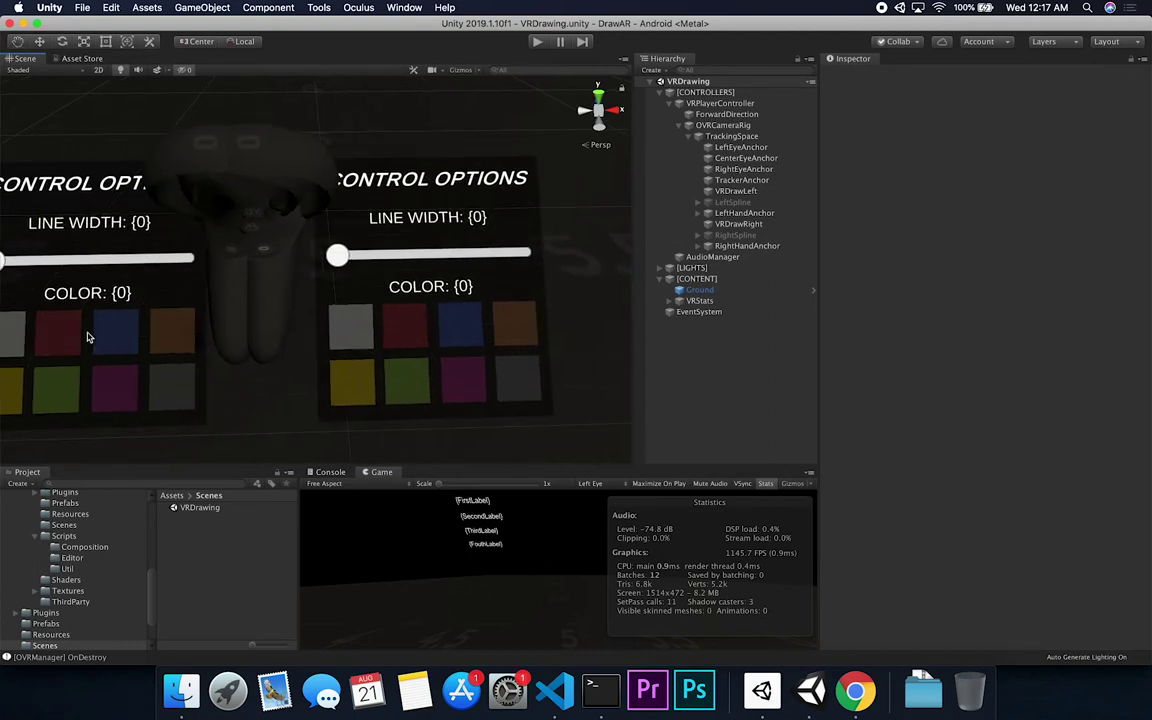
{"action": "middle_click_drag", "start_coordinate": [267, 249], "coordinate": [330, 253]}
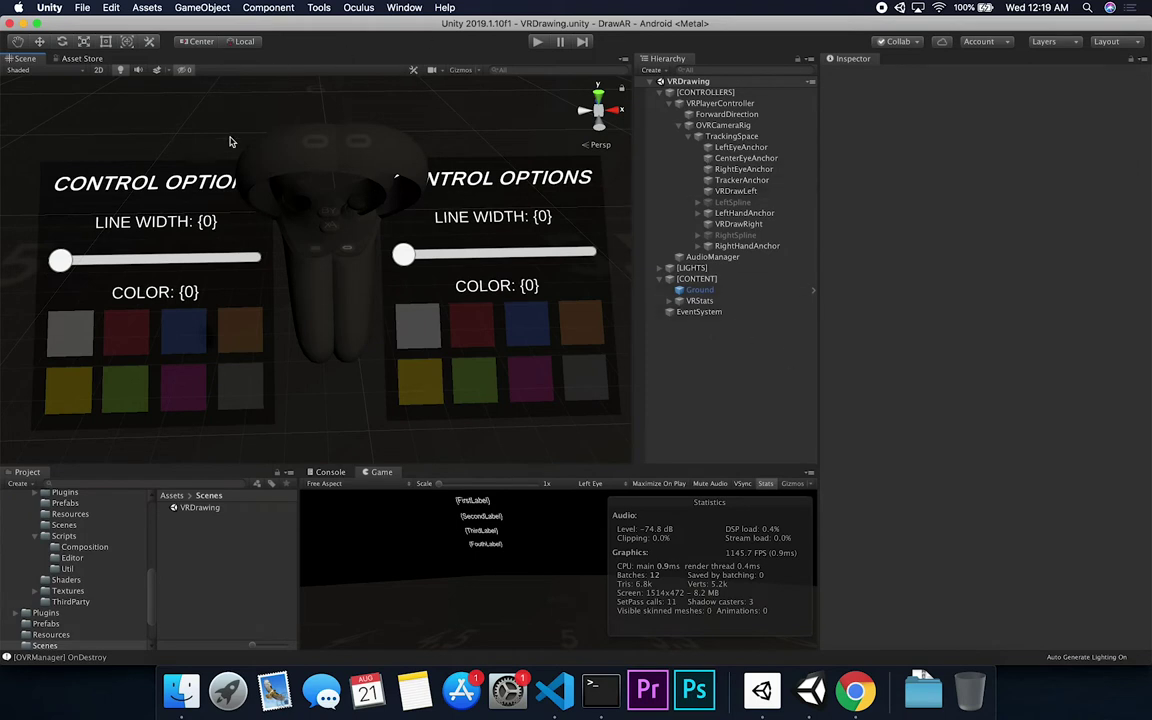
{"action": "scroll", "coordinate": [391, 267], "scroll_direction": "down", "scroll_amount": 5}
{"action": "scroll", "coordinate": [391, 271], "scroll_direction": "up", "scroll_amount": 5}
{"action": "left_click", "coordinate": [762, 487]}
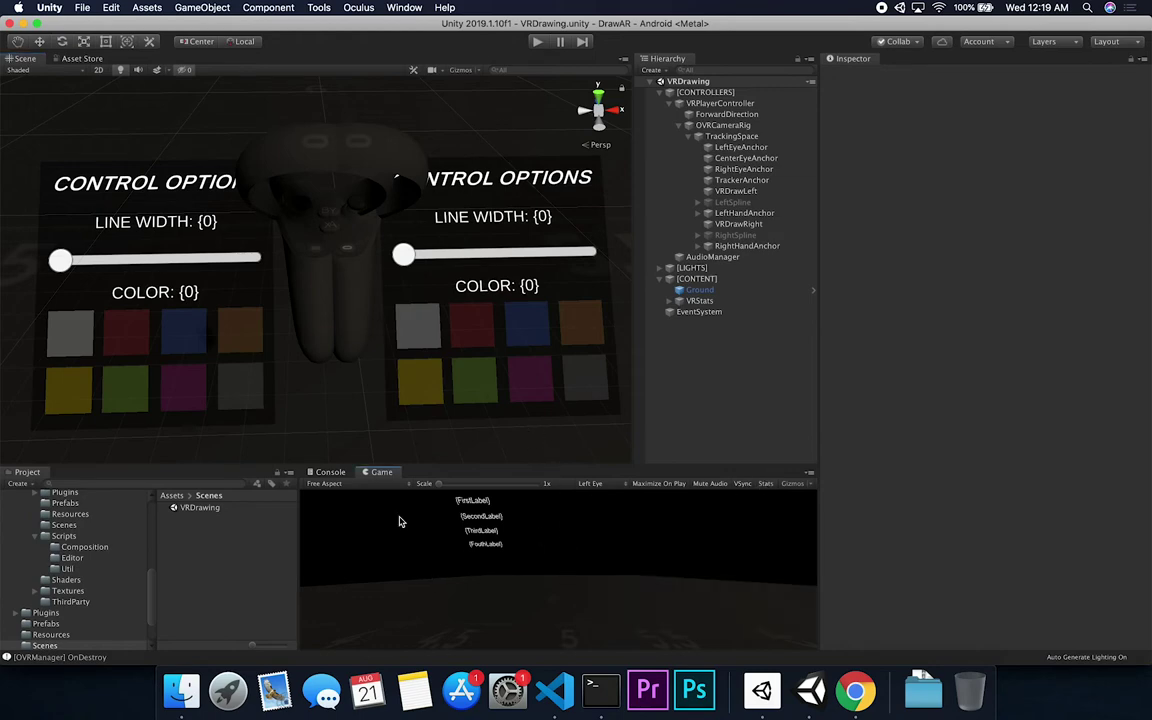
{"action": "left_click_drag", "start_coordinate": [411, 236], "coordinate": [458, 464], "text": "alt"}
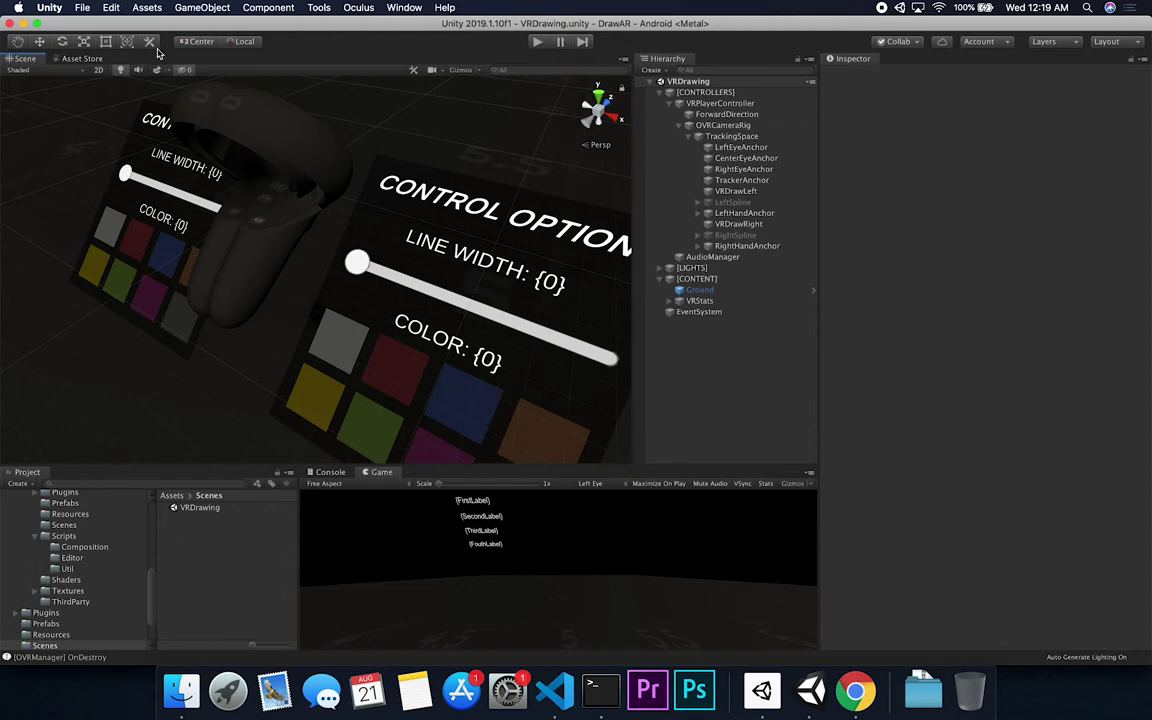
{"action": "left_click", "coordinate": [62, 58]}
{"action": "right_click", "coordinate": [66, 59]}
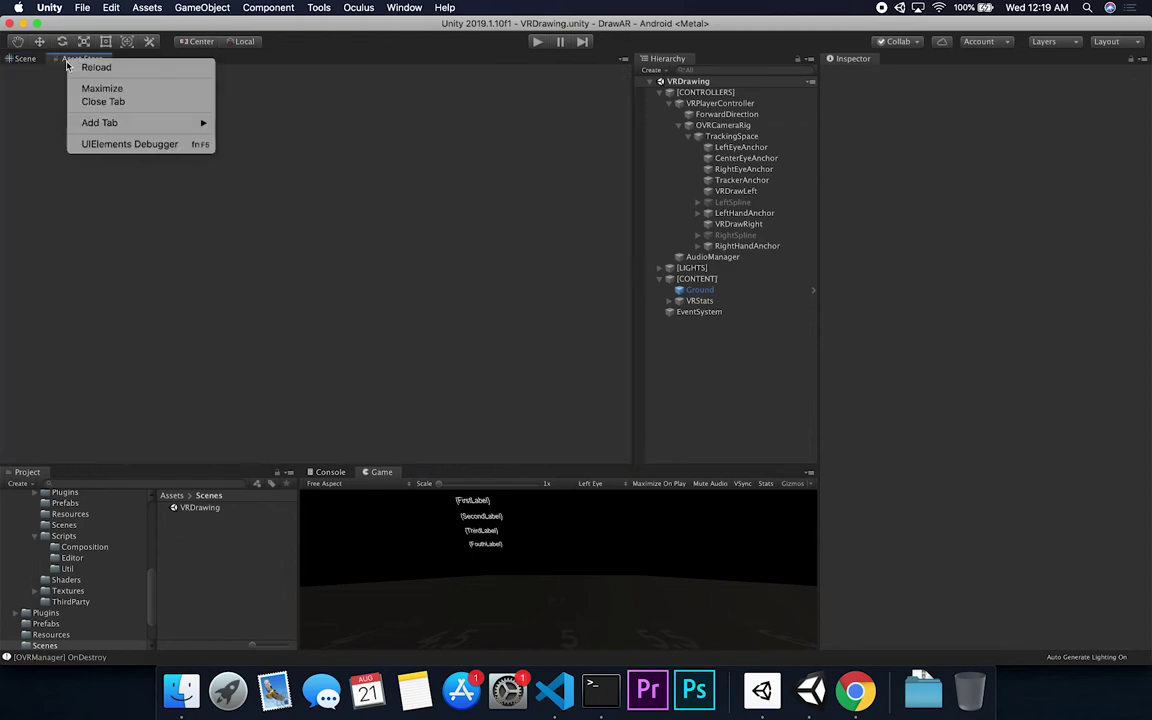
{"action": "left_click", "coordinate": [90, 101]}
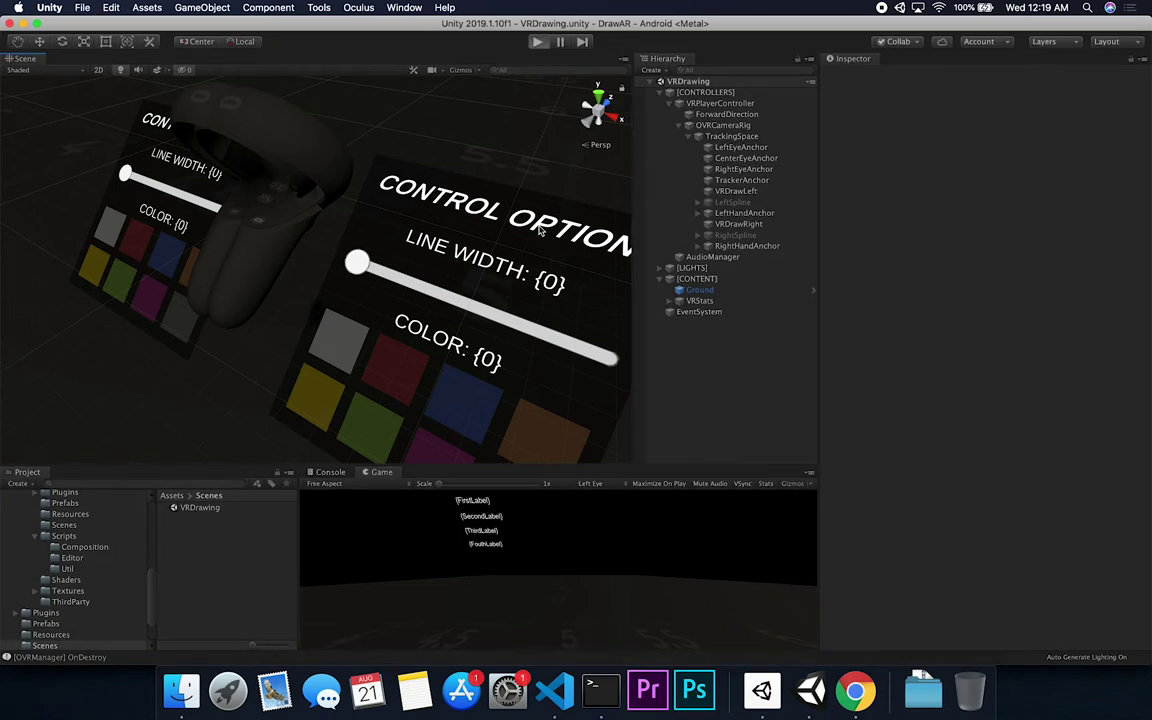
- Enter Play mode with muted audio, then inspect Ground, the controller, ForwardDirection and OVRCameraRig
{"action": "key", "text": "super+p"}
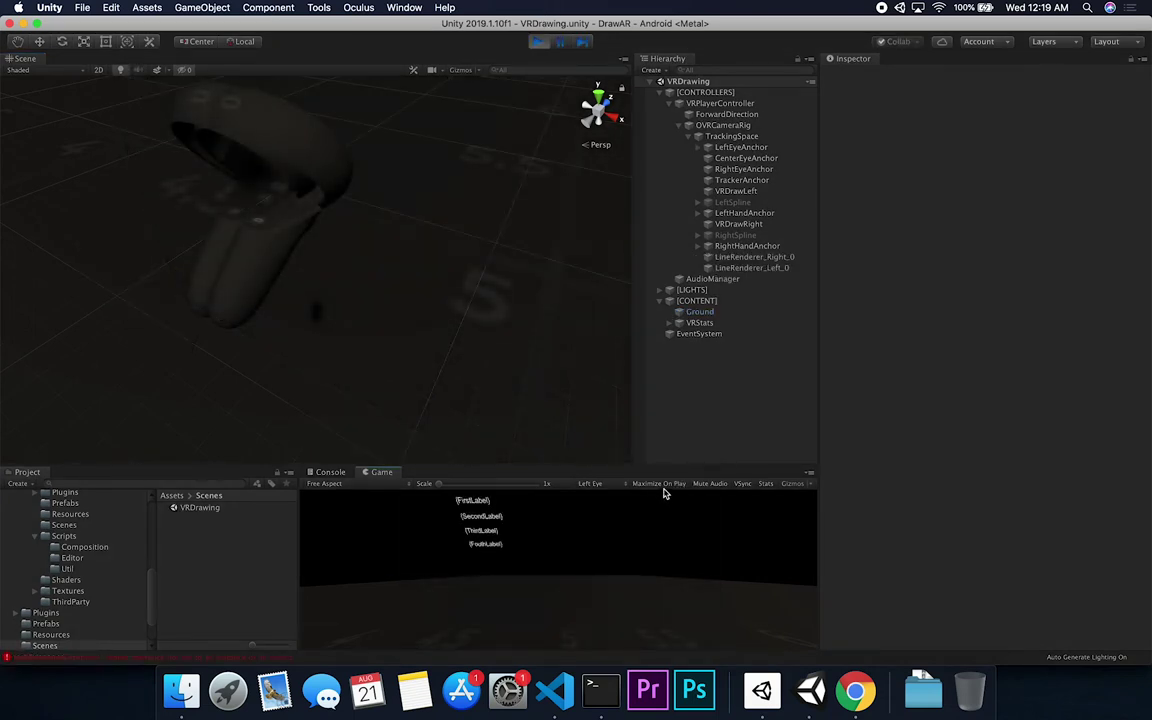
{"action": "left_click", "coordinate": [710, 484]}
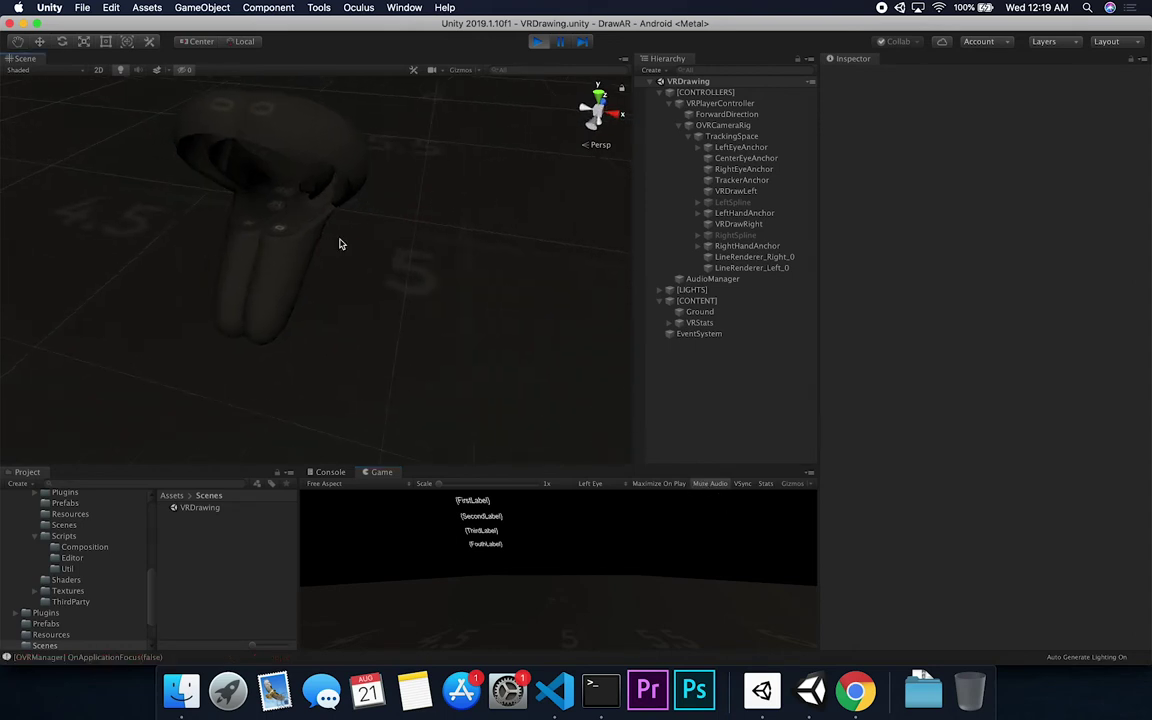
{"action": "left_click", "coordinate": [313, 259]}
{"action": "left_click", "coordinate": [313, 259]}
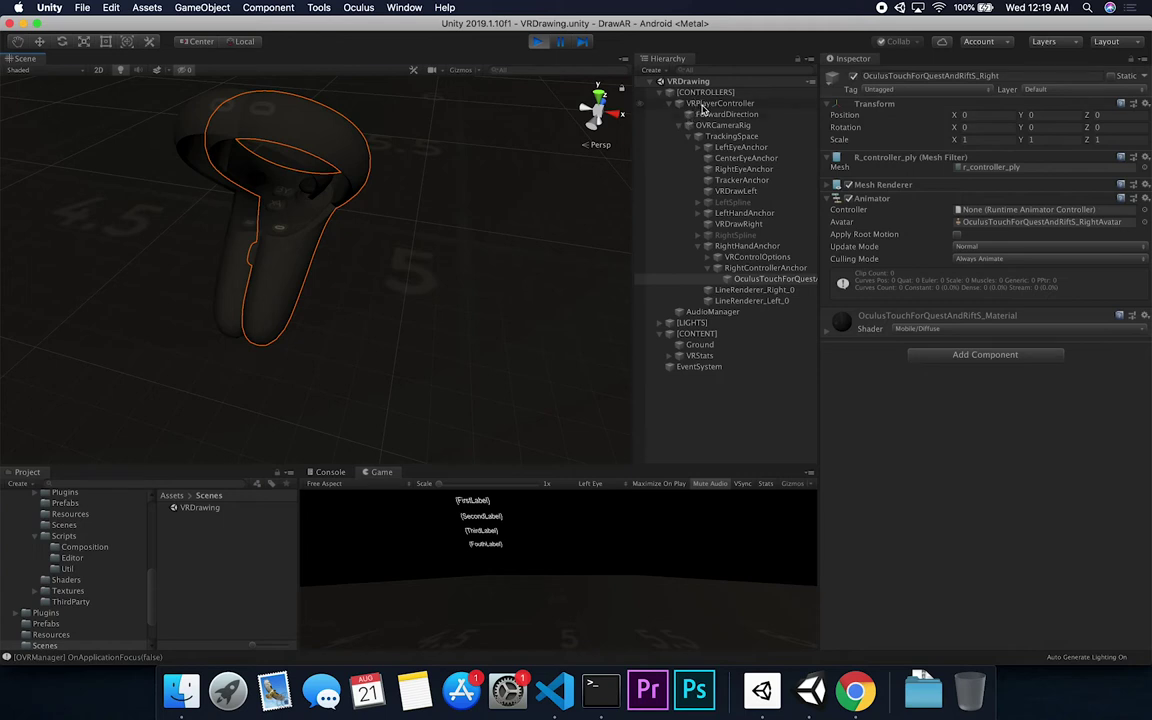
{"action": "left_click", "coordinate": [726, 114]}
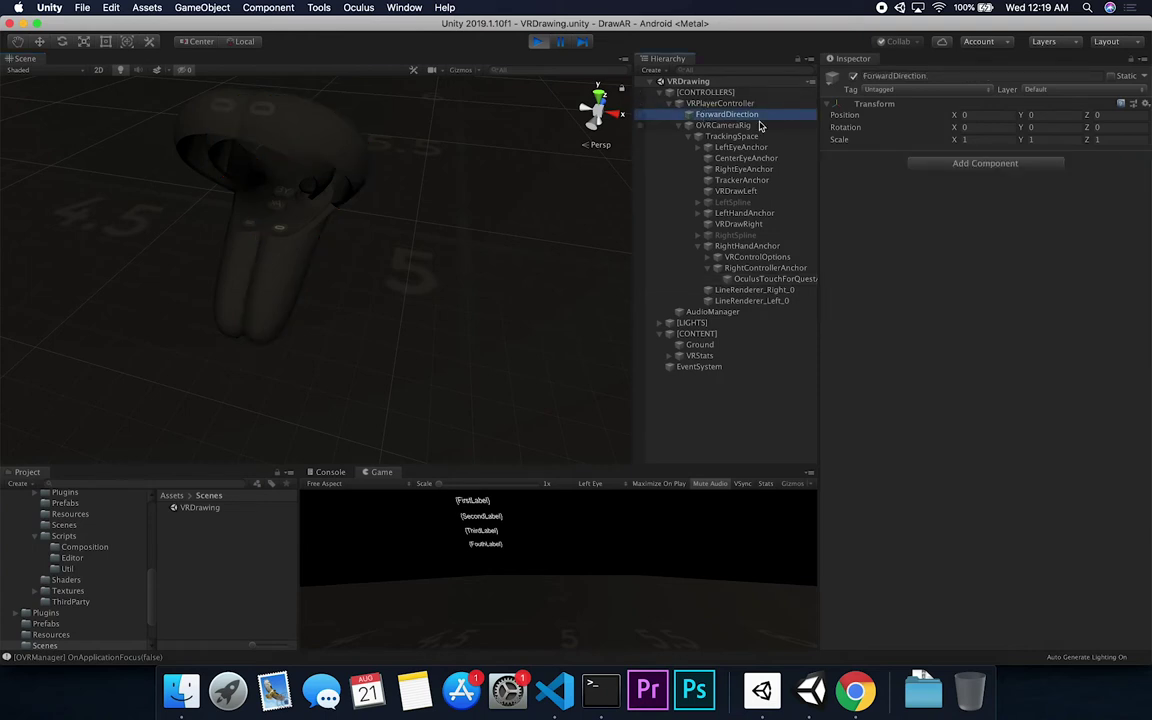
{"action": "left_click", "coordinate": [745, 125]}
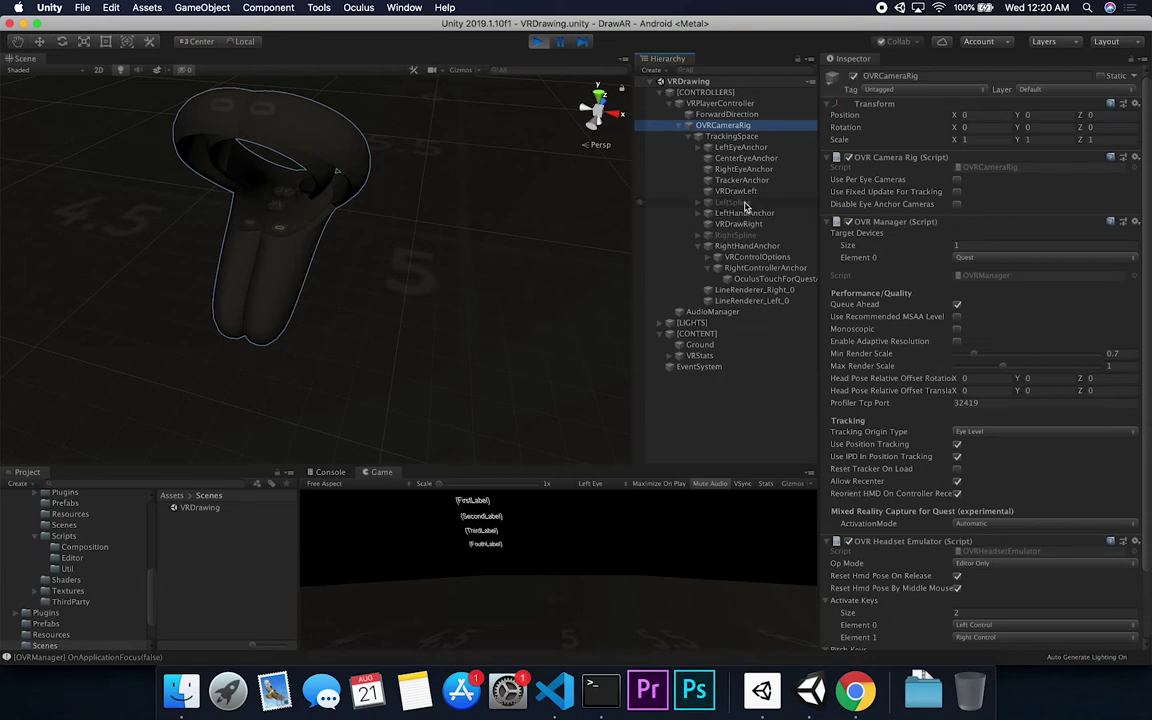
- Select VRDrawLeft to show its VR Draw script, collapsing RightHandAnchor and the Oculus folder
{"action": "left_click", "coordinate": [747, 191]}
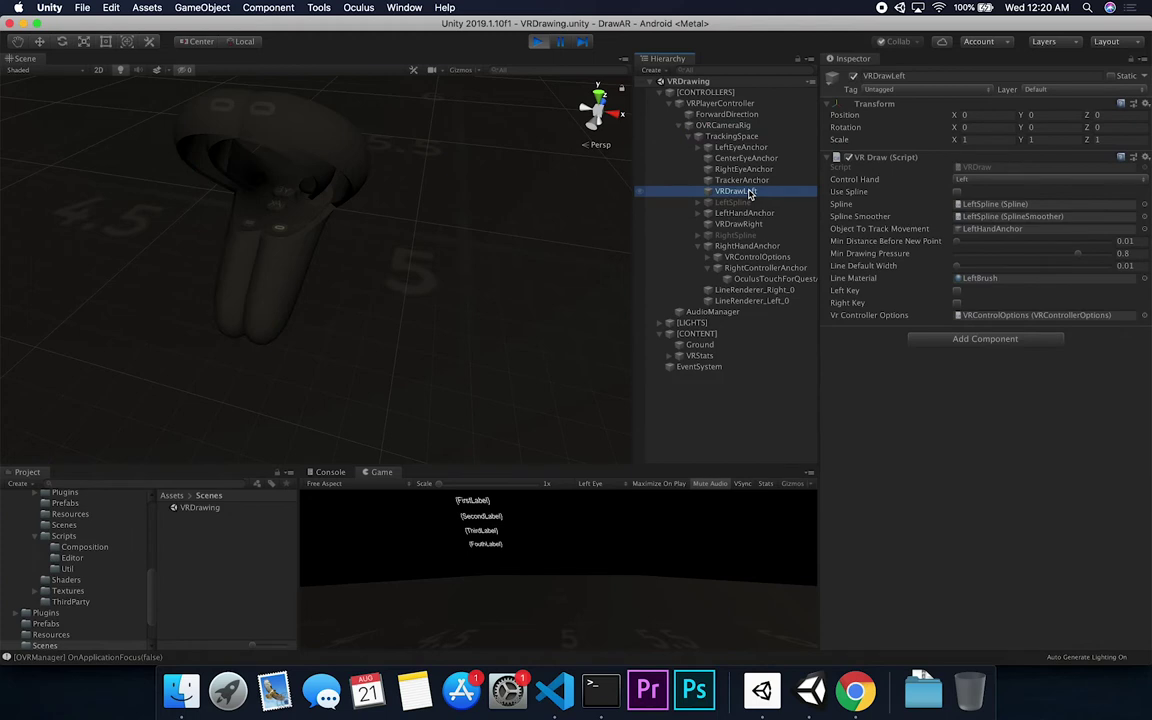
{"action": "left_click", "coordinate": [700, 247]}
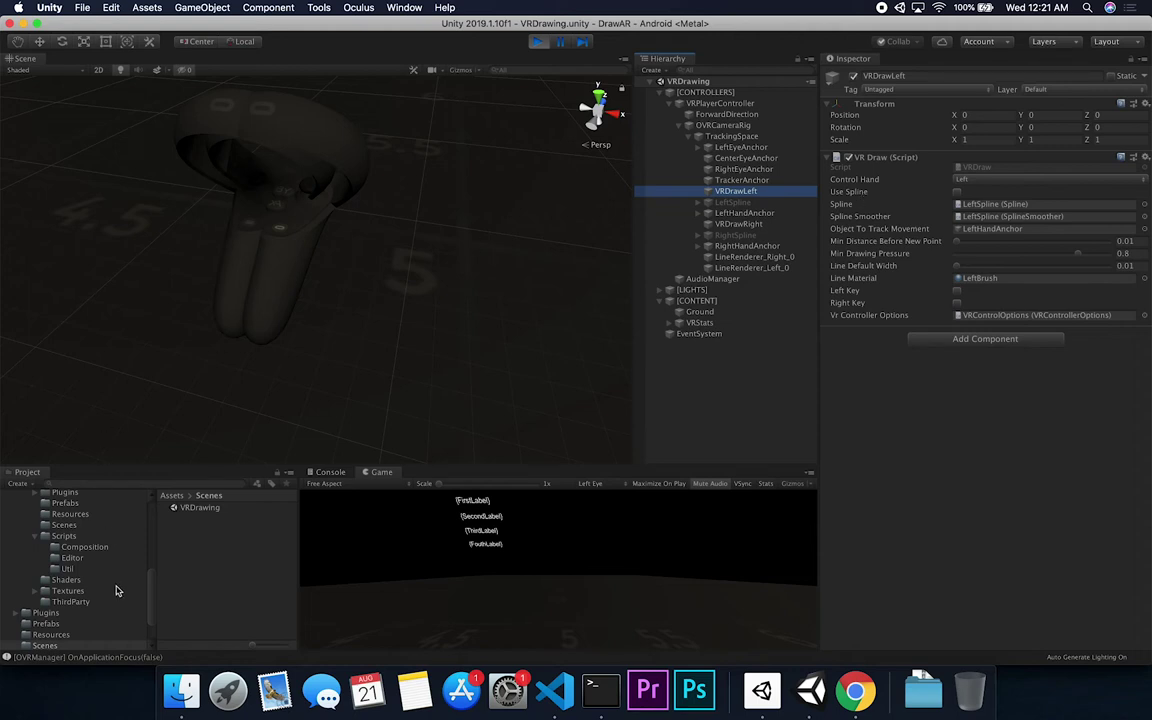
{"action": "scroll", "coordinate": [116, 586], "scroll_direction": "up", "scroll_amount": 10}
{"action": "left_click", "coordinate": [24, 583]}
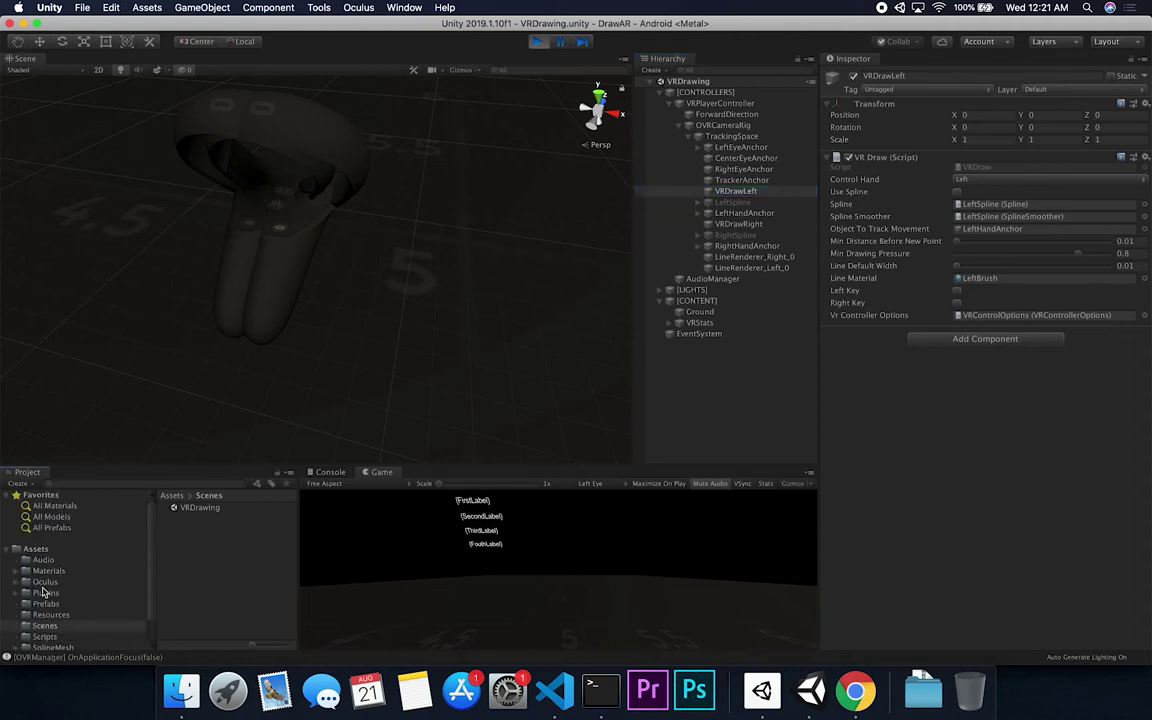
{"action": "scroll", "coordinate": [85, 610], "scroll_direction": "down", "scroll_amount": 1}
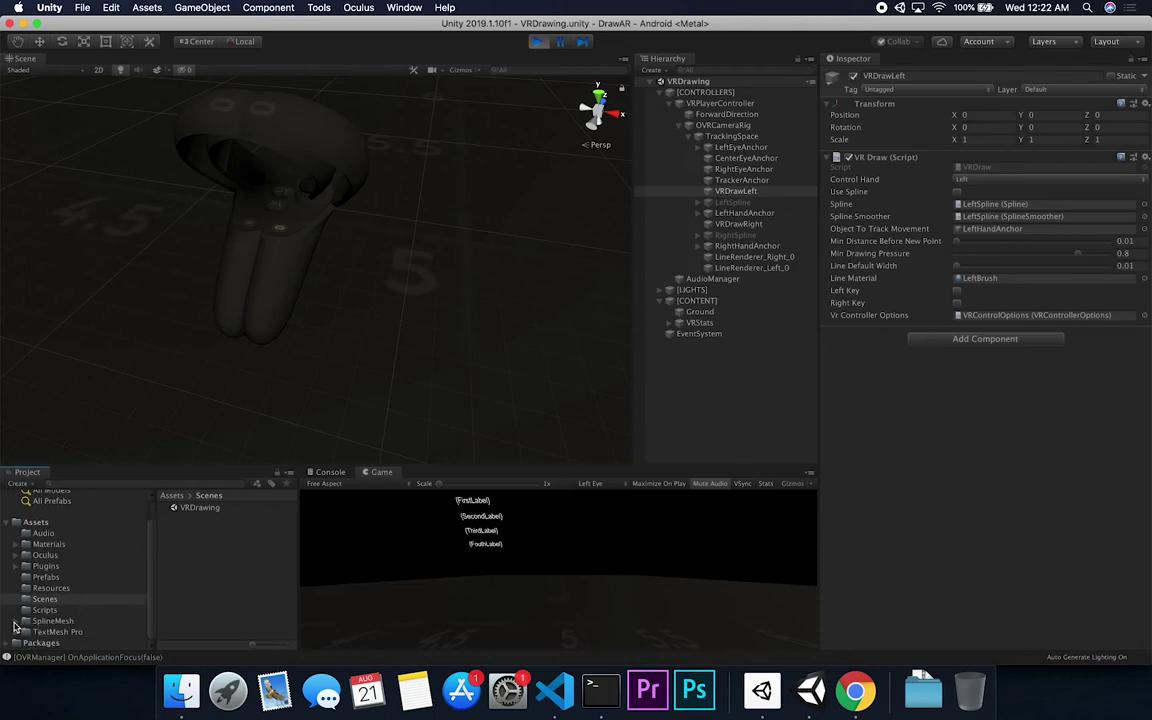
- In Chrome, open the profile's Tweets and Tweets & replies timelines, dismissing the sign-up prompts
{"action": "left_click", "coordinate": [855, 690]}
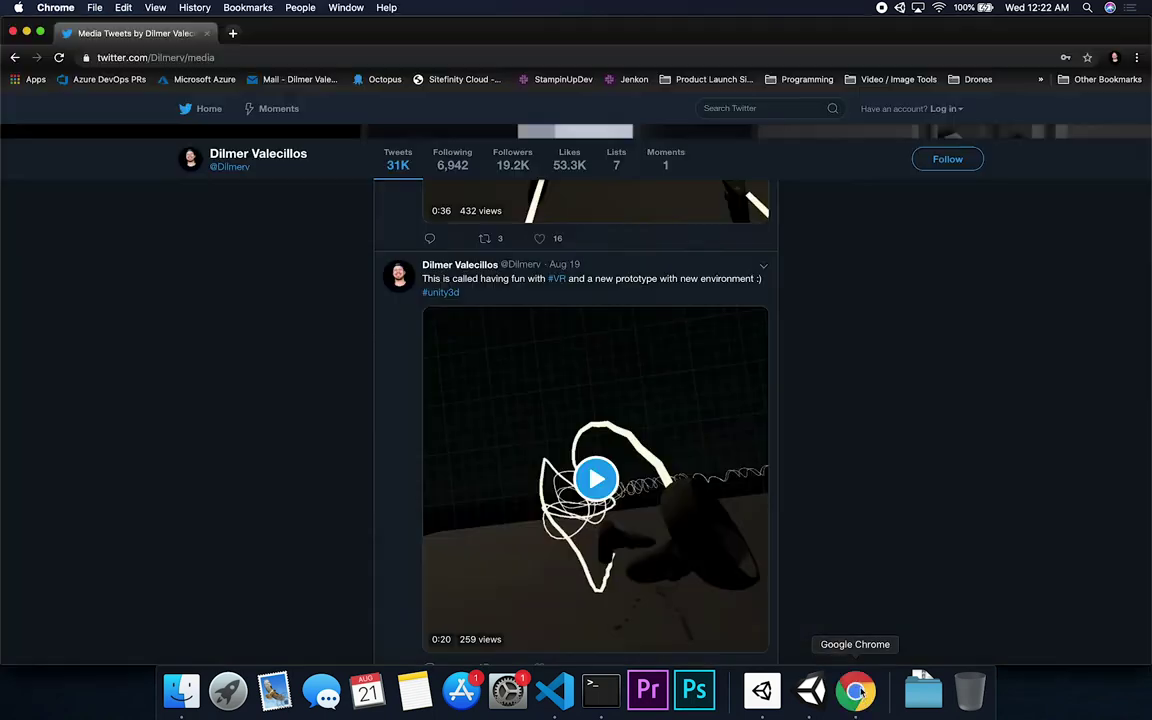
{"action": "scroll", "coordinate": [650, 250], "scroll_direction": "up", "scroll_amount": 15}
{"action": "scroll", "coordinate": [695, 500], "scroll_direction": "down", "scroll_amount": 5}
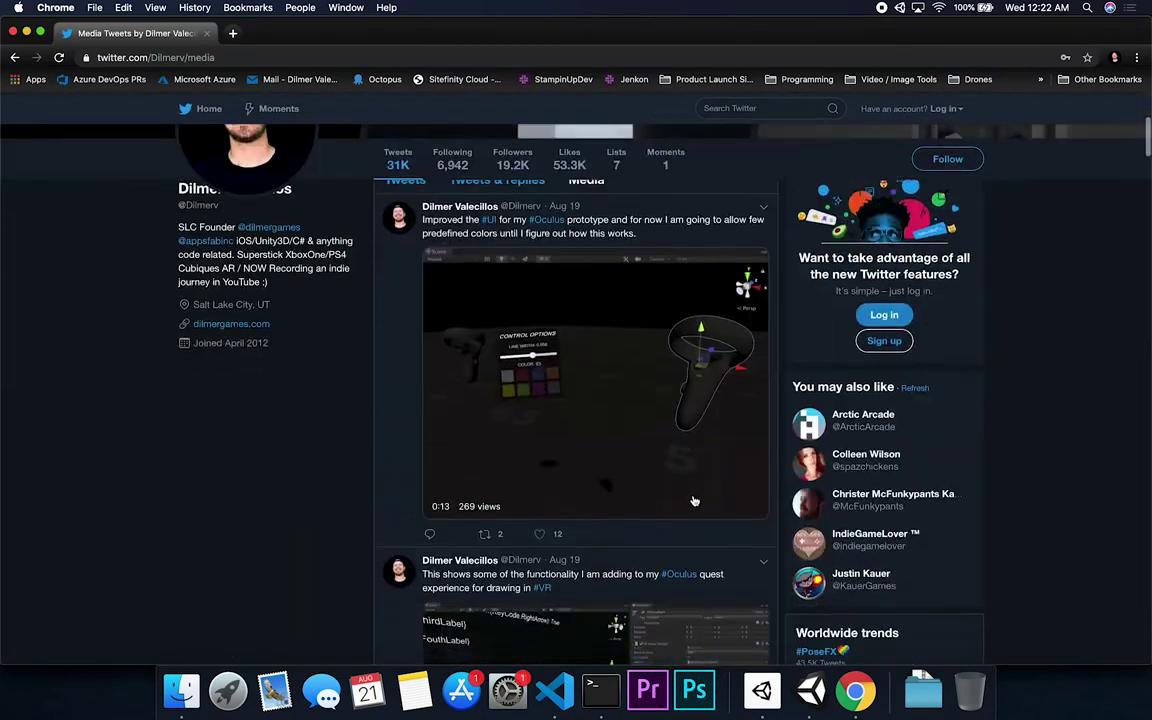
{"action": "scroll", "coordinate": [695, 500], "scroll_direction": "up", "scroll_amount": 5}
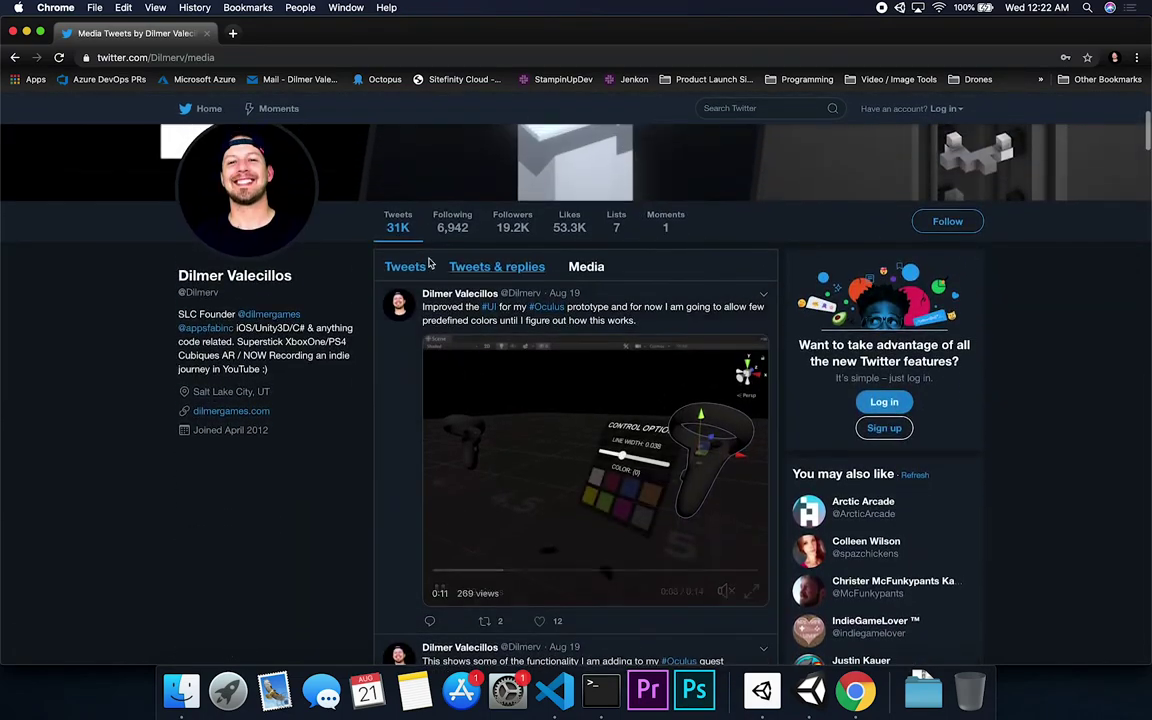
{"action": "left_click", "coordinate": [407, 271]}
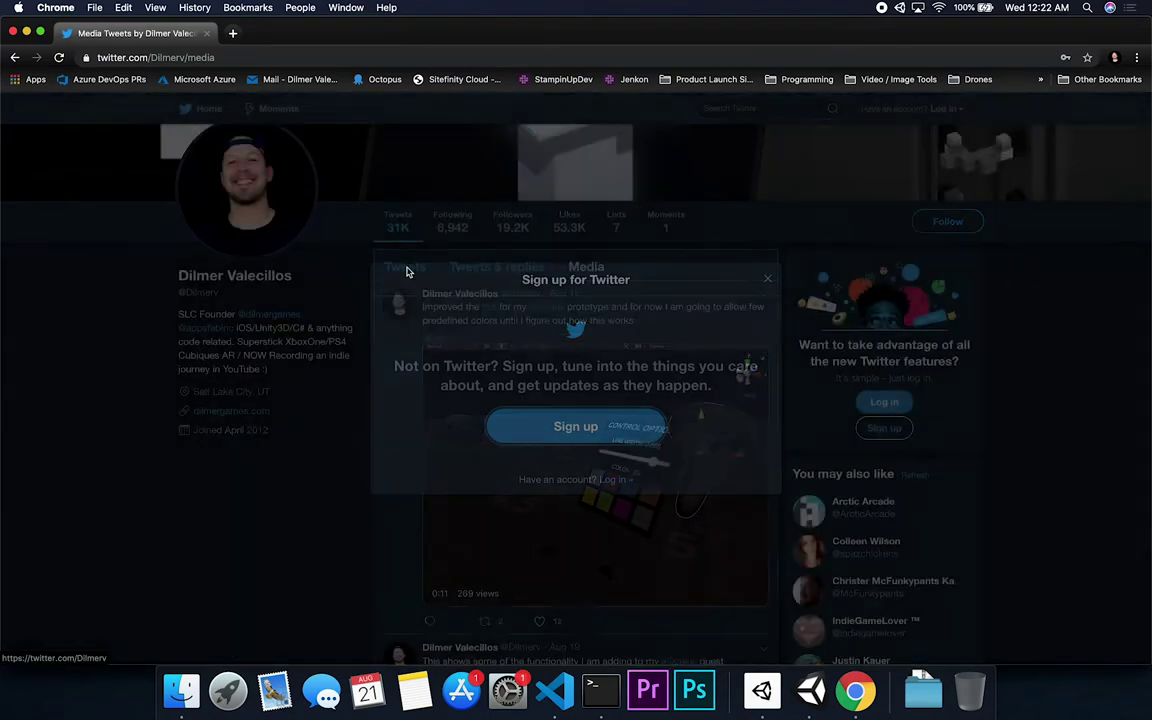
{"action": "left_click", "coordinate": [766, 283]}
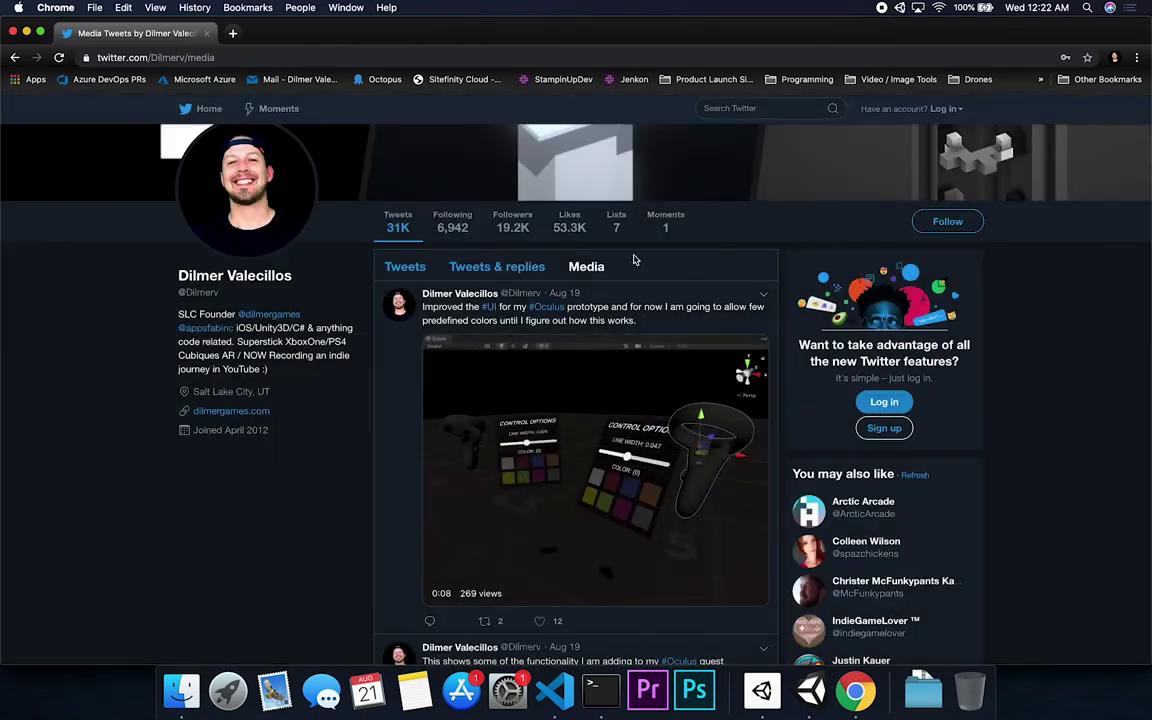
{"action": "left_click", "coordinate": [525, 265]}
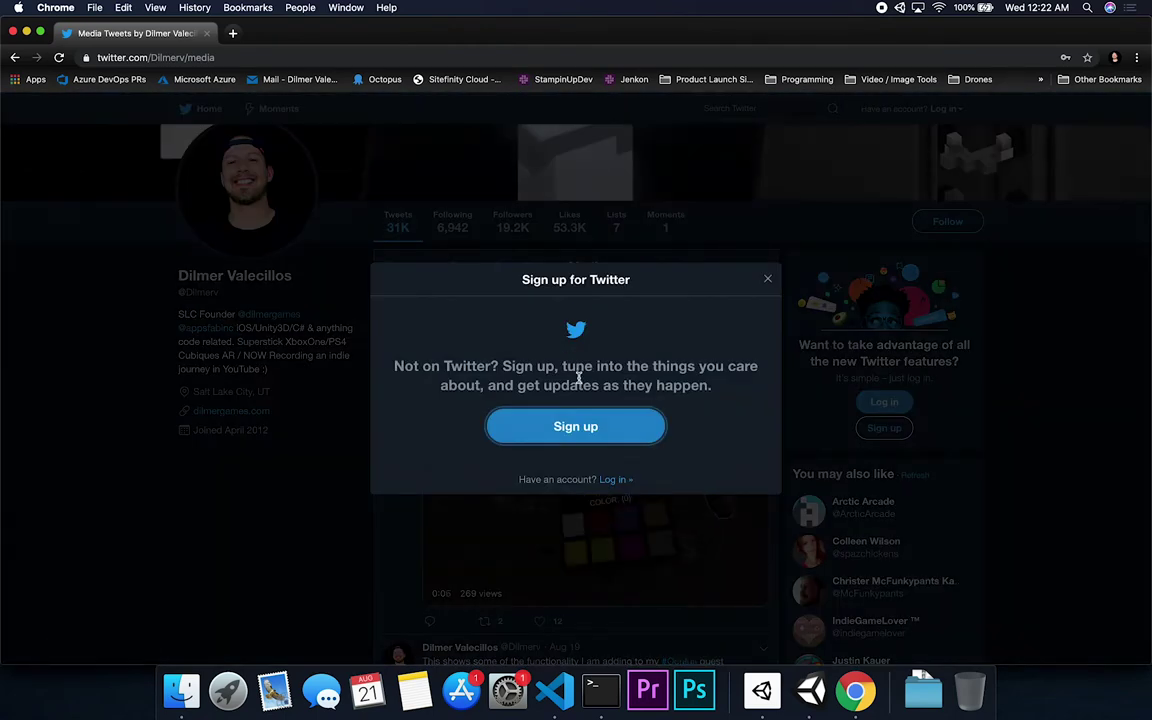
{"action": "left_click", "coordinate": [516, 500]}
- Scroll the media timeline to the two-controller drawing video (432 views) and select the address bar
{"action": "scroll", "coordinate": [650, 400], "scroll_direction": "down", "scroll_amount": 10}
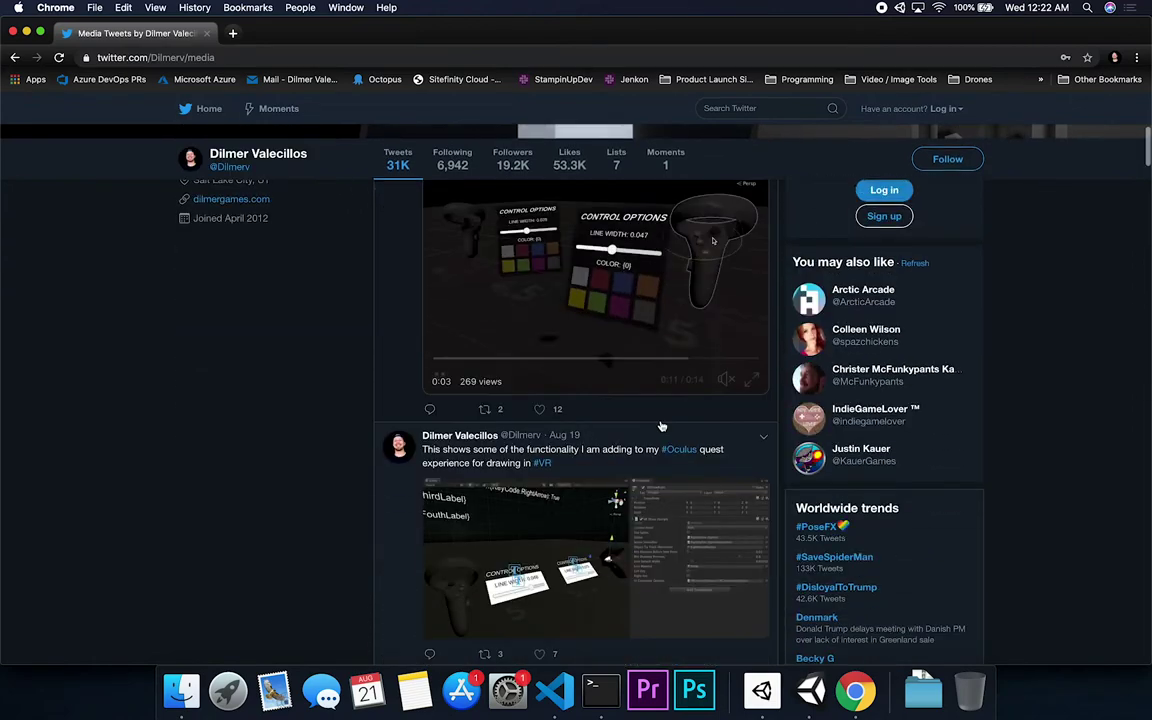
{"action": "scroll", "coordinate": [661, 425], "scroll_direction": "down", "scroll_amount": 20}
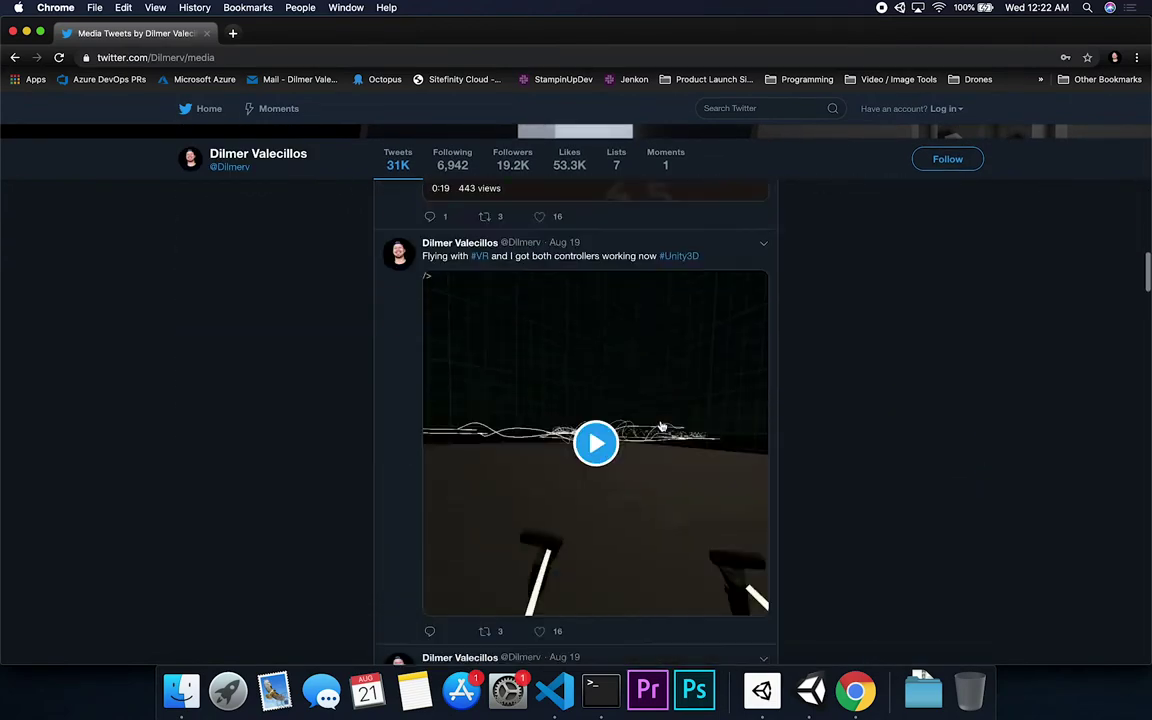
{"action": "scroll", "coordinate": [661, 427], "scroll_direction": "down", "scroll_amount": 15}
{"action": "scroll", "coordinate": [661, 427], "scroll_direction": "up", "scroll_amount": 15}
{"action": "scroll", "coordinate": [661, 427], "scroll_direction": "up", "scroll_amount": 3}
{"action": "left_click", "coordinate": [262, 57]}
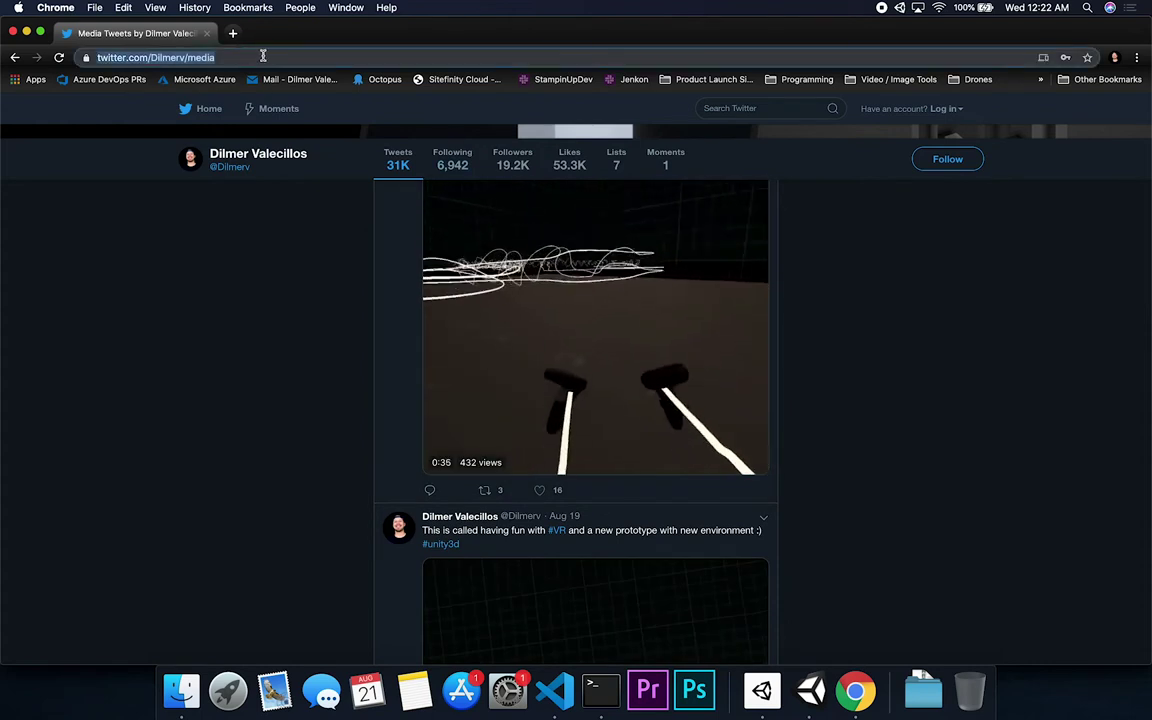
- Go to the Unity Asset Store from the 'unity3d asse' address-bar suggestion
{"action": "type", "text": "unity3d"}
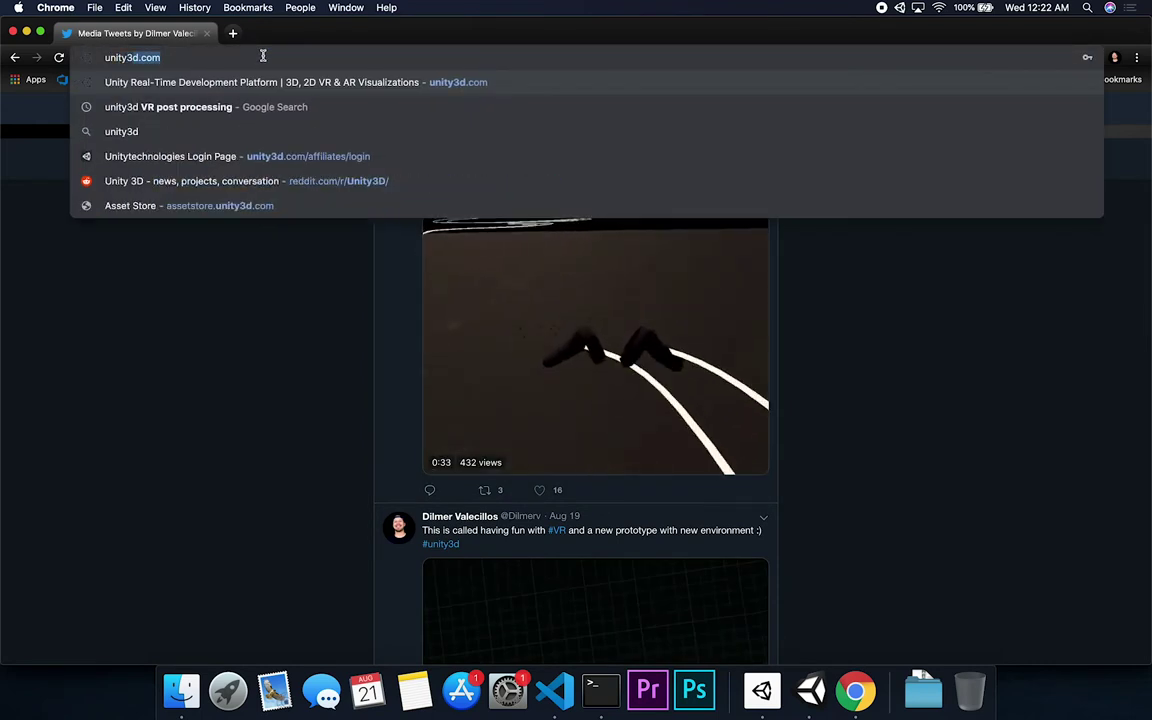
{"action": "type", "text": " asse"}
{"action": "key", "text": "Down"}
{"action": "key", "text": "Down"}
{"action": "key", "text": "Down"}
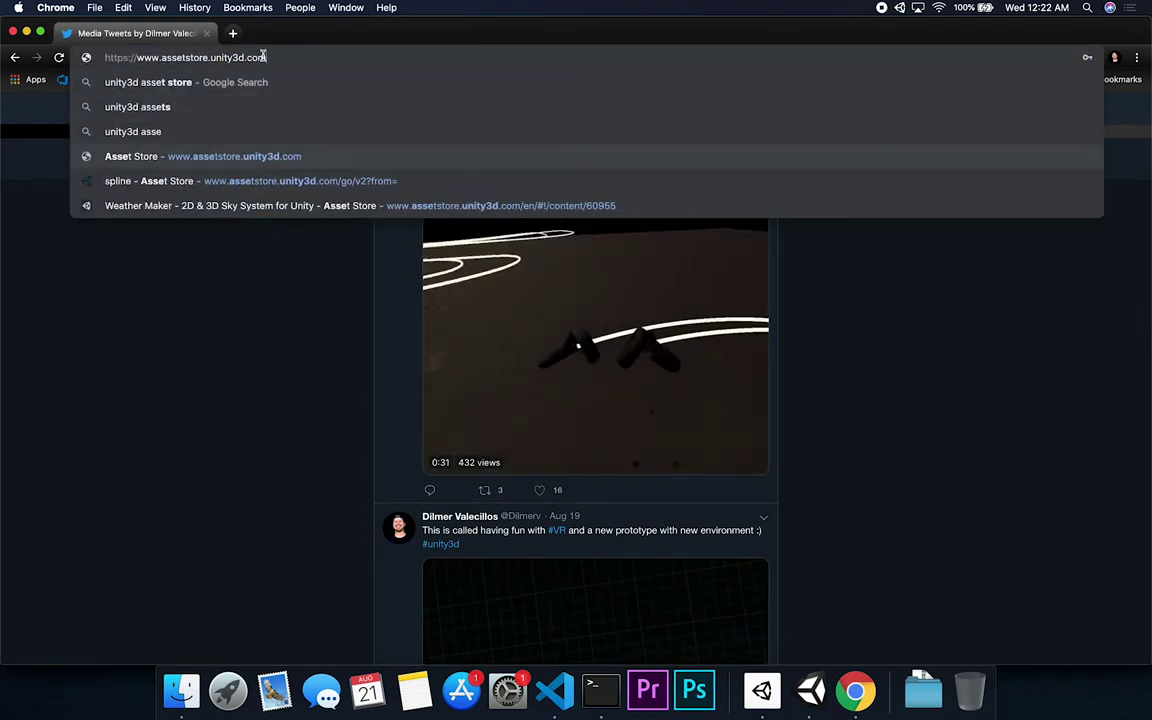
{"action": "key", "text": "Return"}
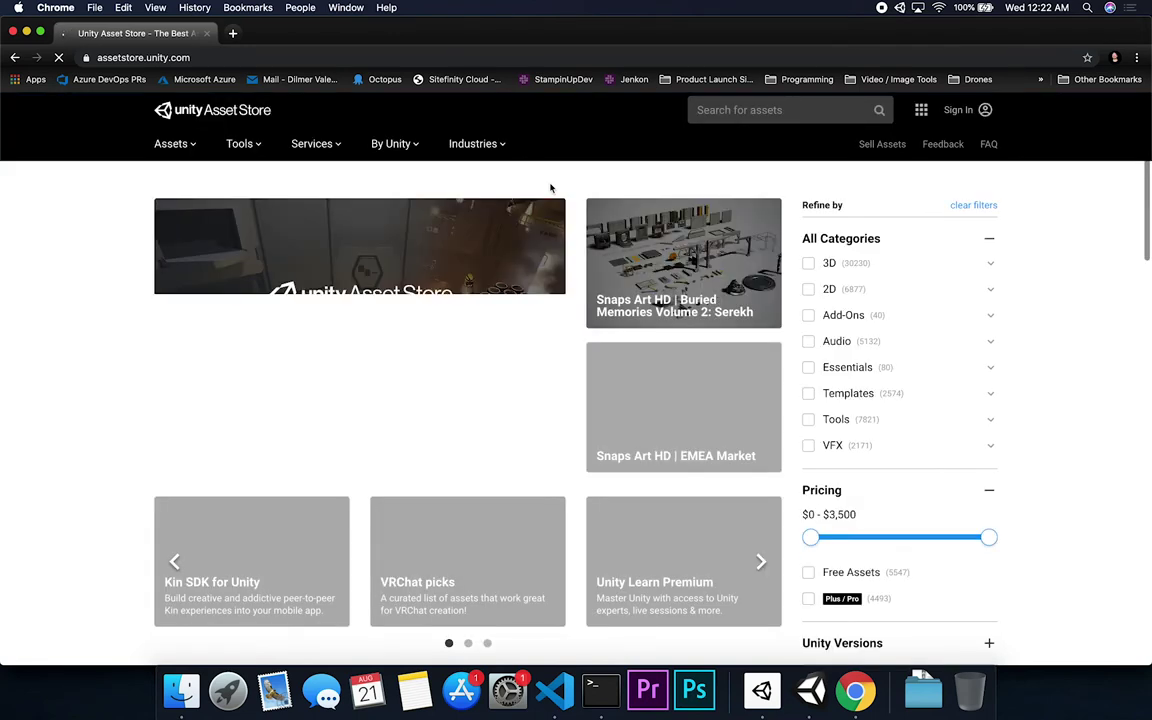
- Search the Asset Store for 'splinemesh', listing free SplineMesh among three results, then return to Unity
{"action": "left_click", "coordinate": [755, 110]}
{"action": "type", "text": "so"}
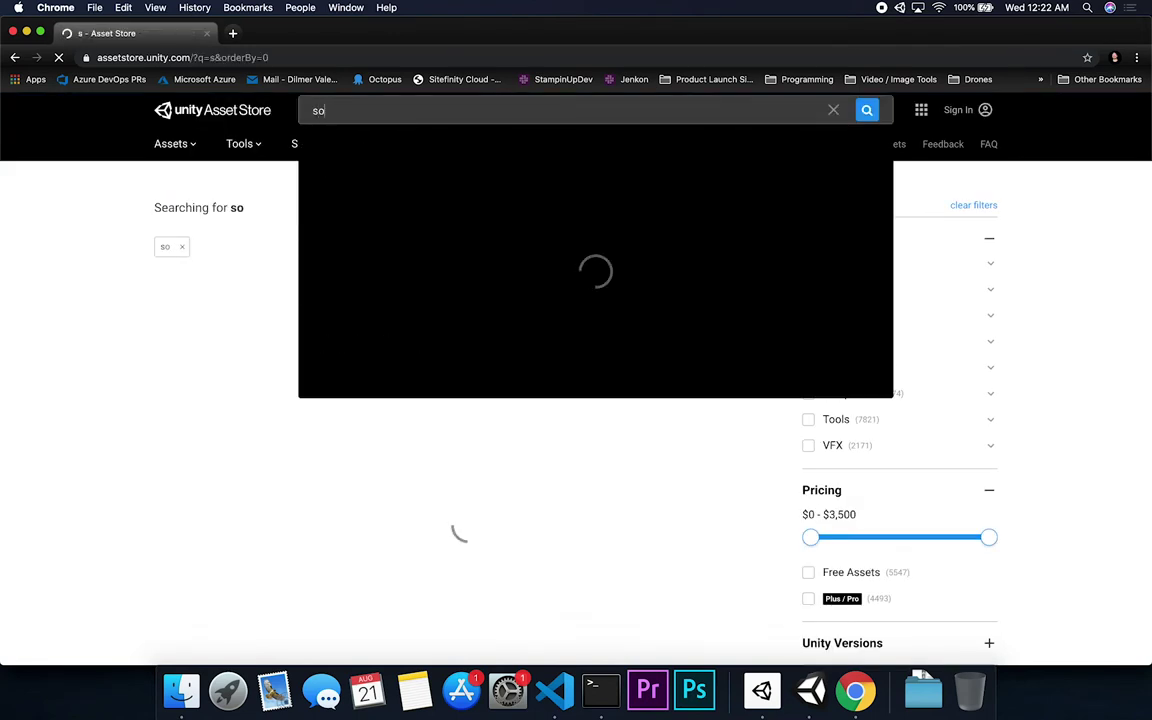
{"action": "key", "text": "BackSpace"}
{"action": "type", "text": "plinemesh"}
{"action": "key", "text": "Return"}
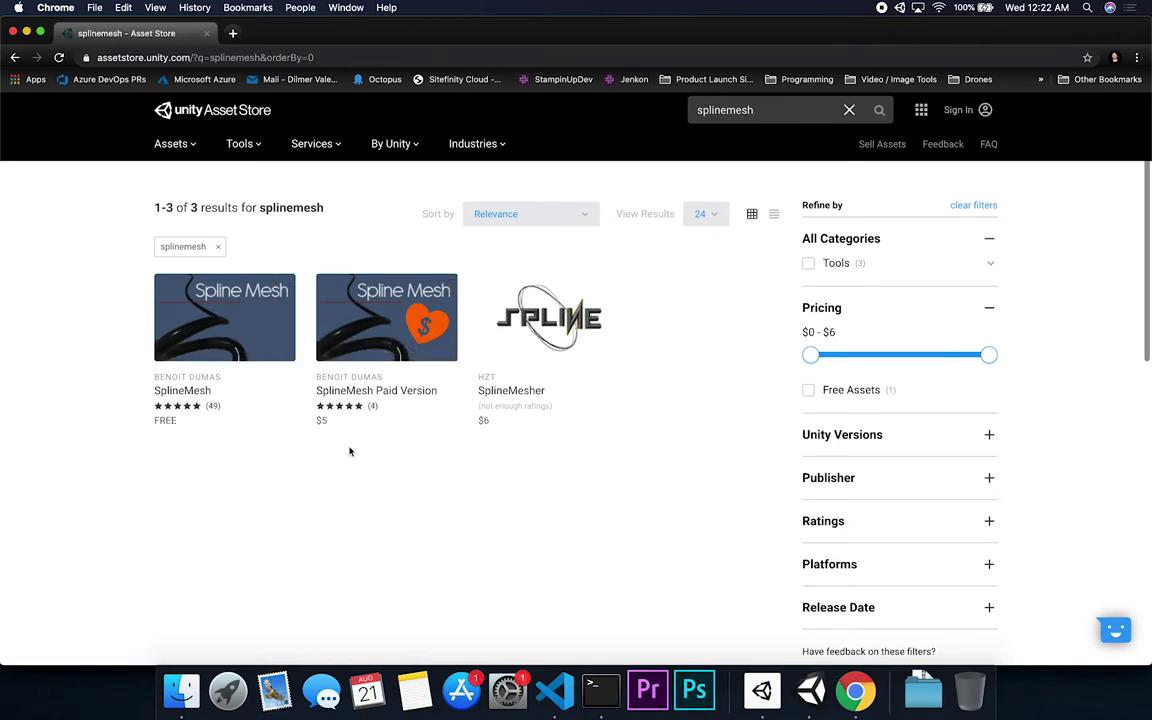
{"action": "key", "text": "super+Tab"}
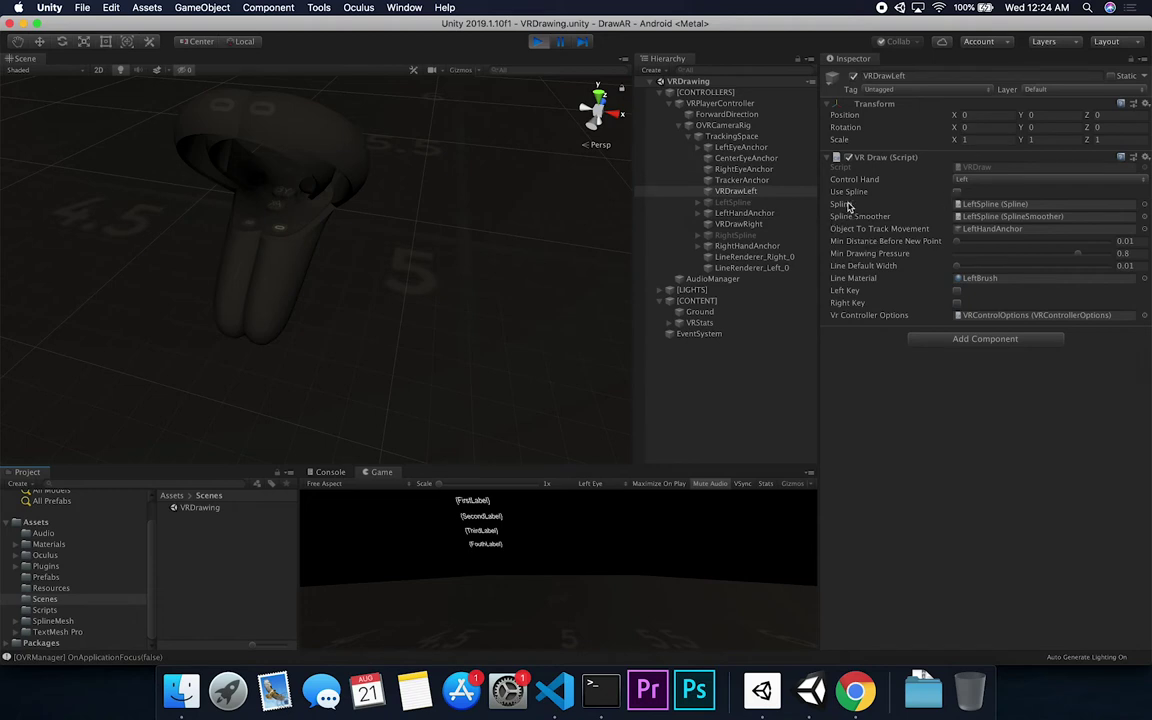
- Tick Spline Smoother on RightSpline, then recheck LeftSpline and VRDrawLeft's VR Draw settings
{"action": "left_click", "coordinate": [733, 202]}
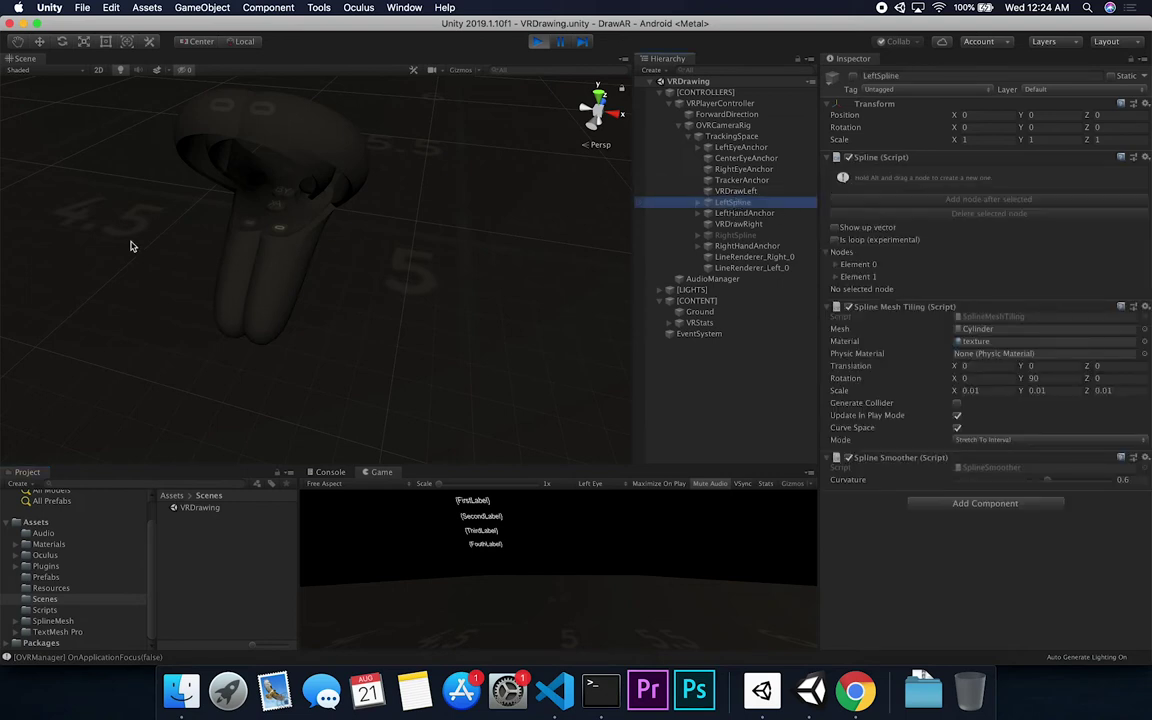
{"action": "left_click", "coordinate": [735, 236]}
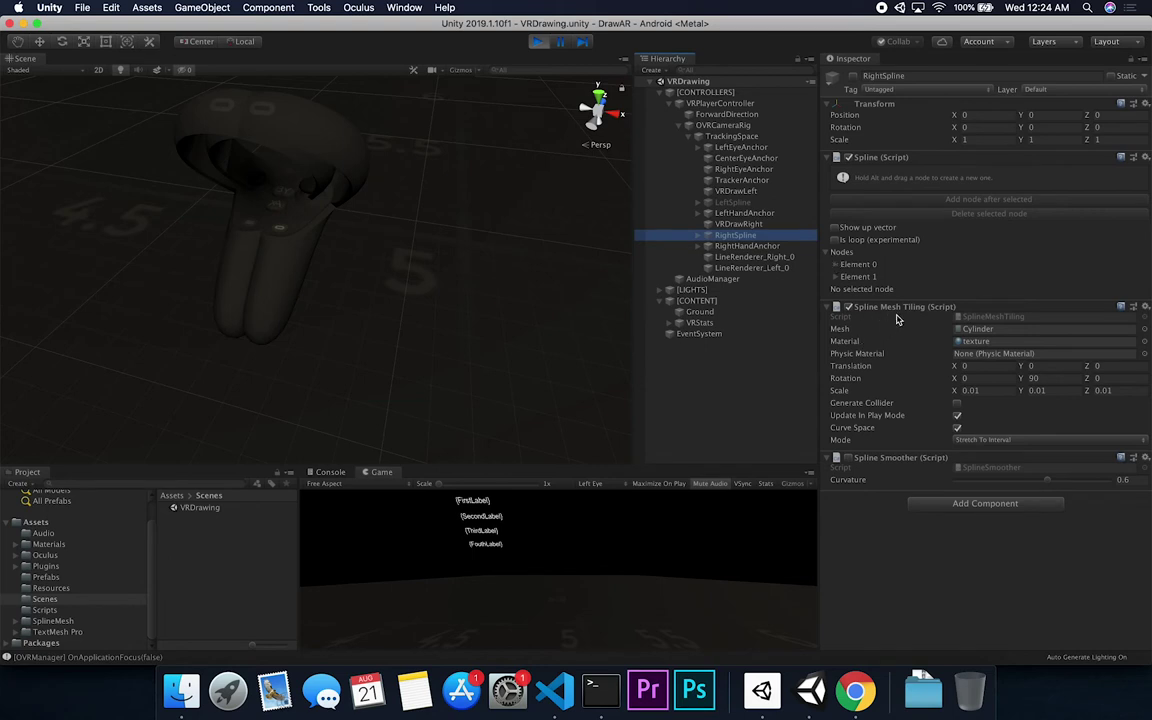
{"action": "left_click", "coordinate": [848, 457]}
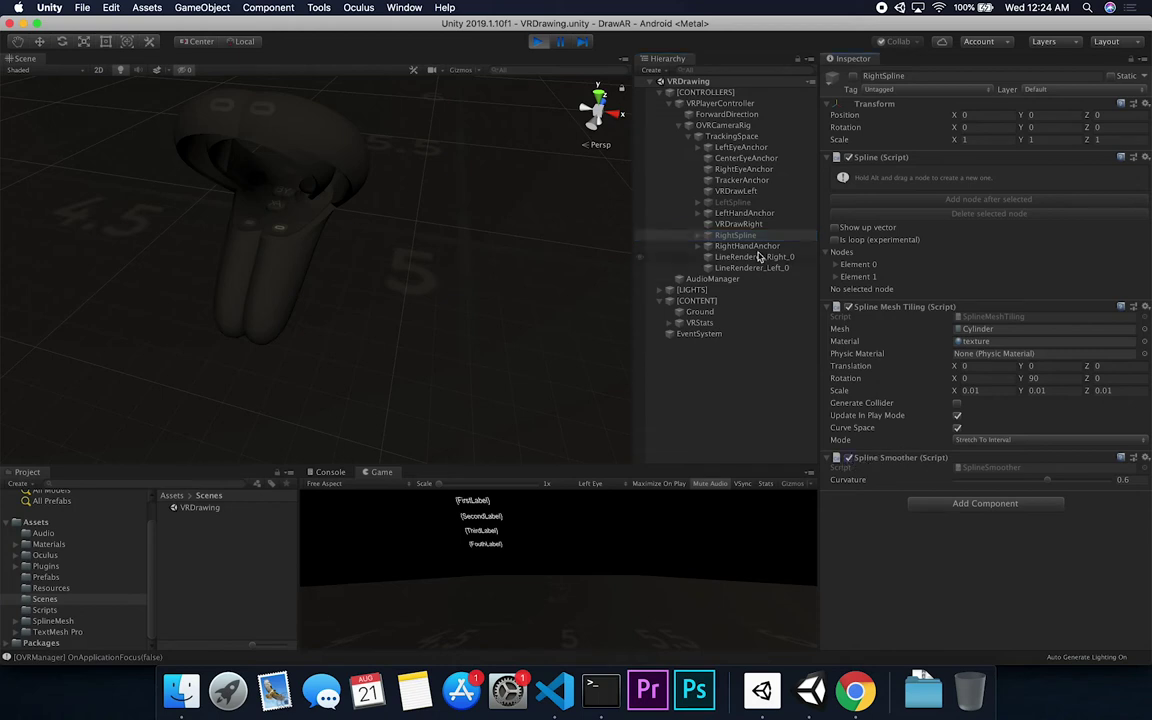
{"action": "left_click", "coordinate": [658, 202]}
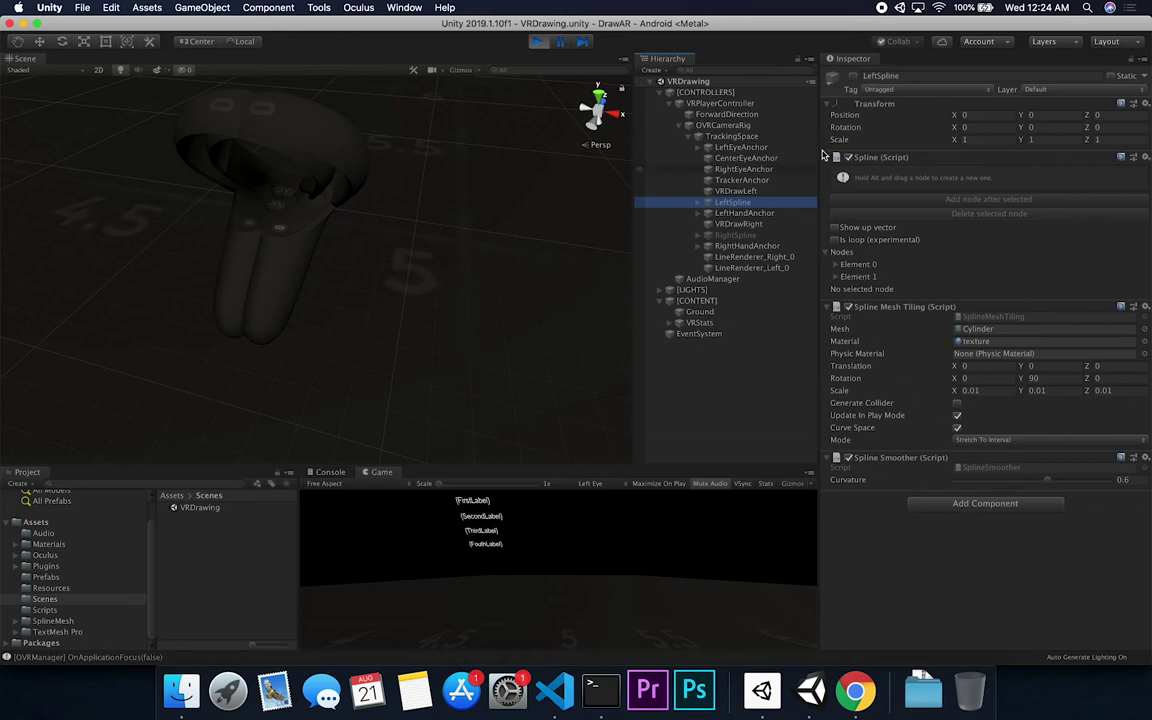
{"action": "left_click", "coordinate": [700, 190]}
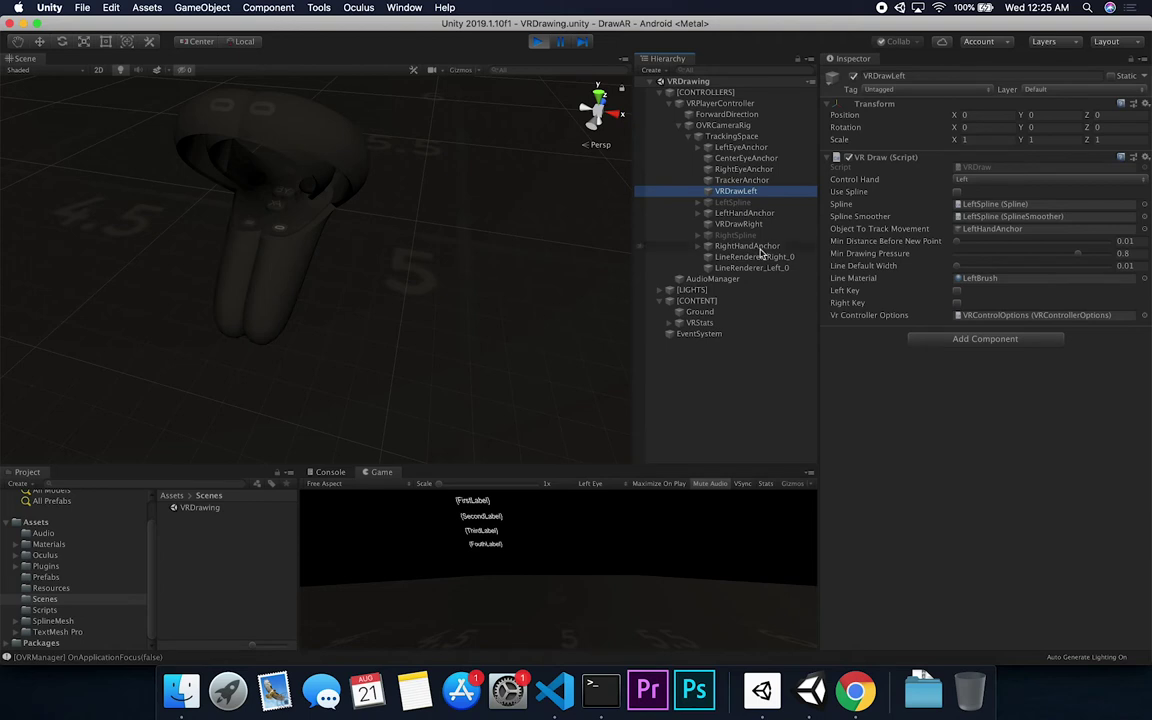
- Change VRDrawLeft's Min Distance Before New Point from 1.01 to 0.01
{"action": "left_click", "coordinate": [1125, 241]}
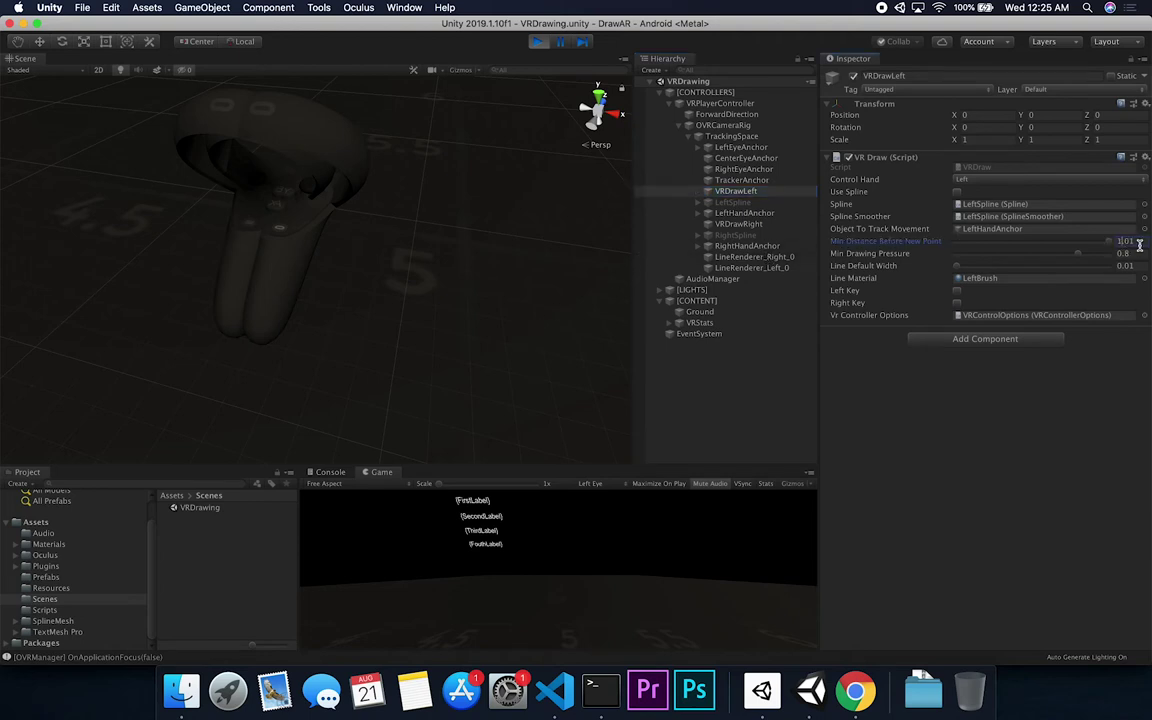
{"action": "type", "text": "0.01"}
- On LineRenderer_Left_0, raise the Width curve's first key to about 0.5, then return it to 0
{"action": "left_click", "coordinate": [740, 267]}
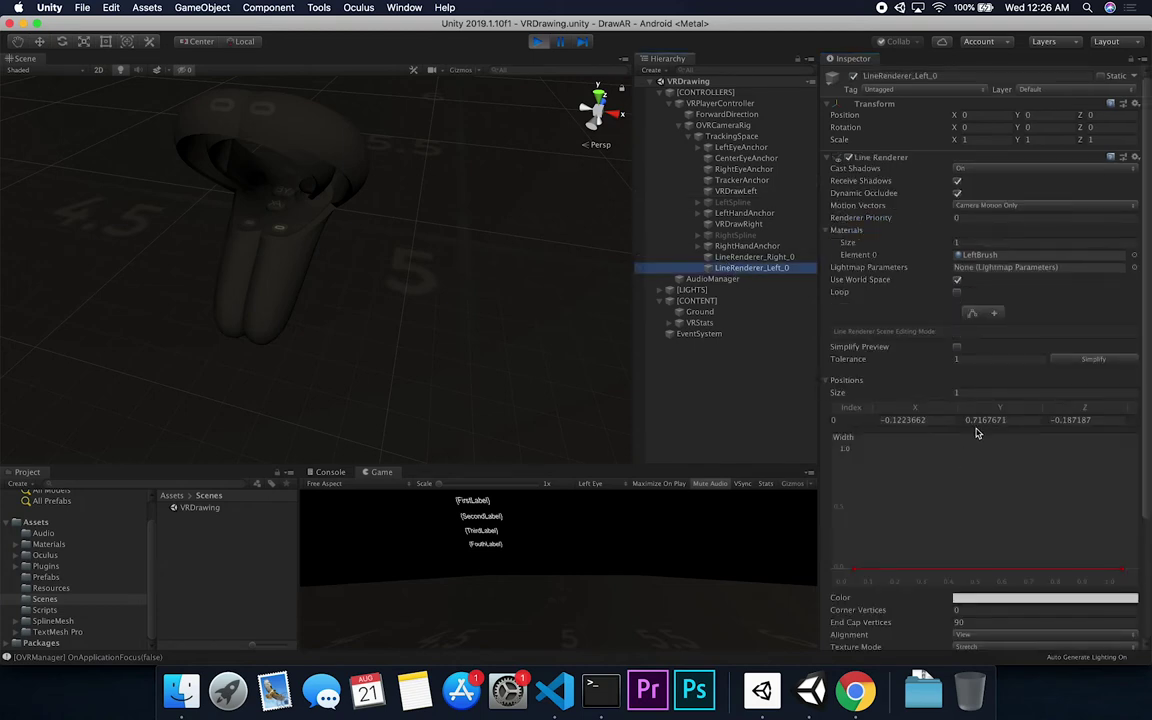
{"action": "scroll", "coordinate": [977, 433], "scroll_direction": "down", "scroll_amount": 1}
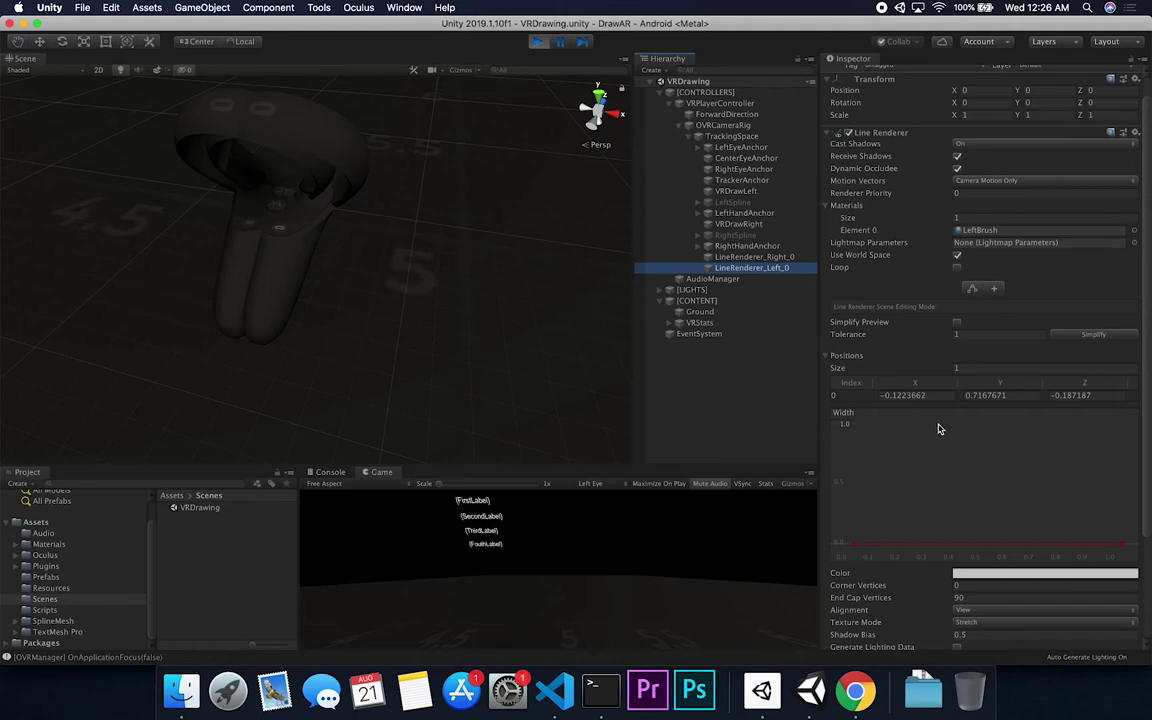
{"action": "left_click_drag", "start_coordinate": [853, 543], "coordinate": [864, 424]}
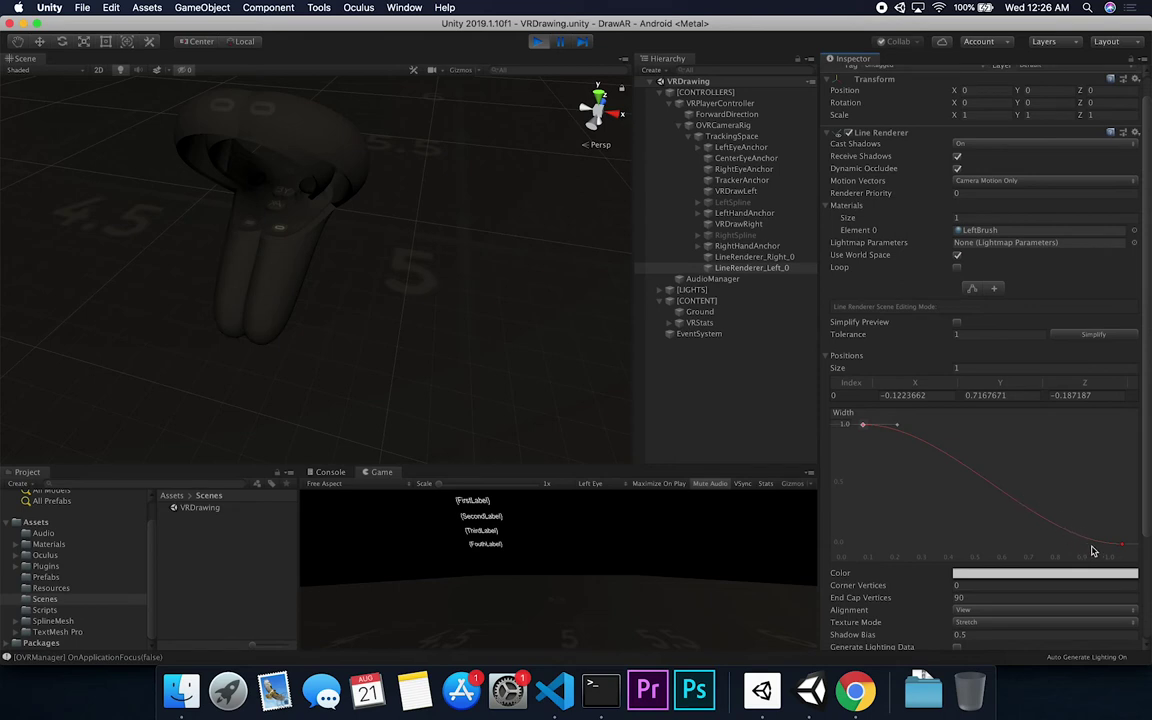
{"action": "left_click_drag", "start_coordinate": [863, 425], "coordinate": [853, 544]}
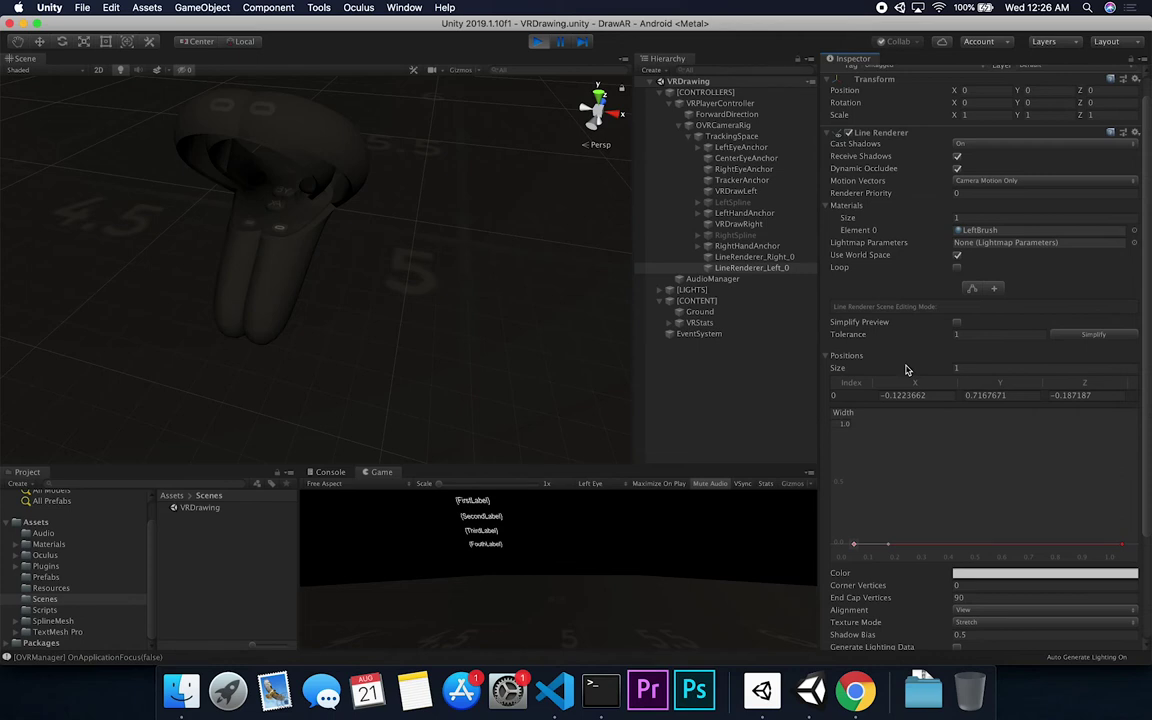
- Load the developer's Twitter profile in Chrome and dismiss the sign-up prompt
{"action": "left_click", "coordinate": [855, 690]}
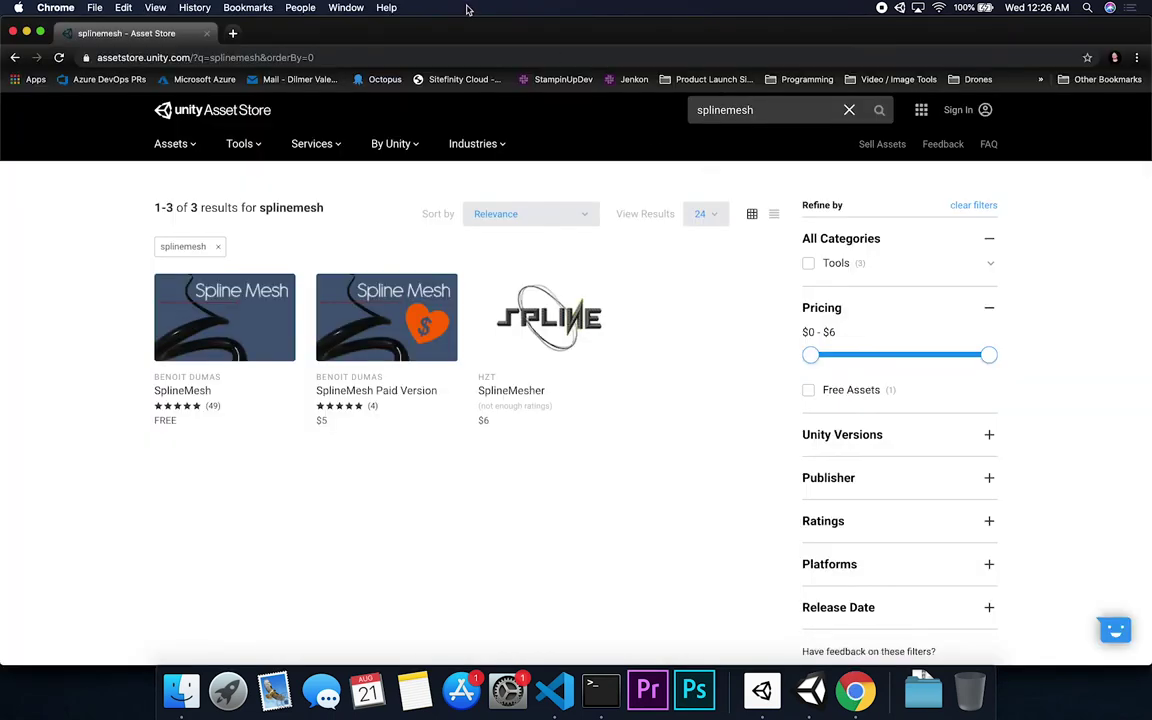
{"action": "left_click", "coordinate": [268, 57]}
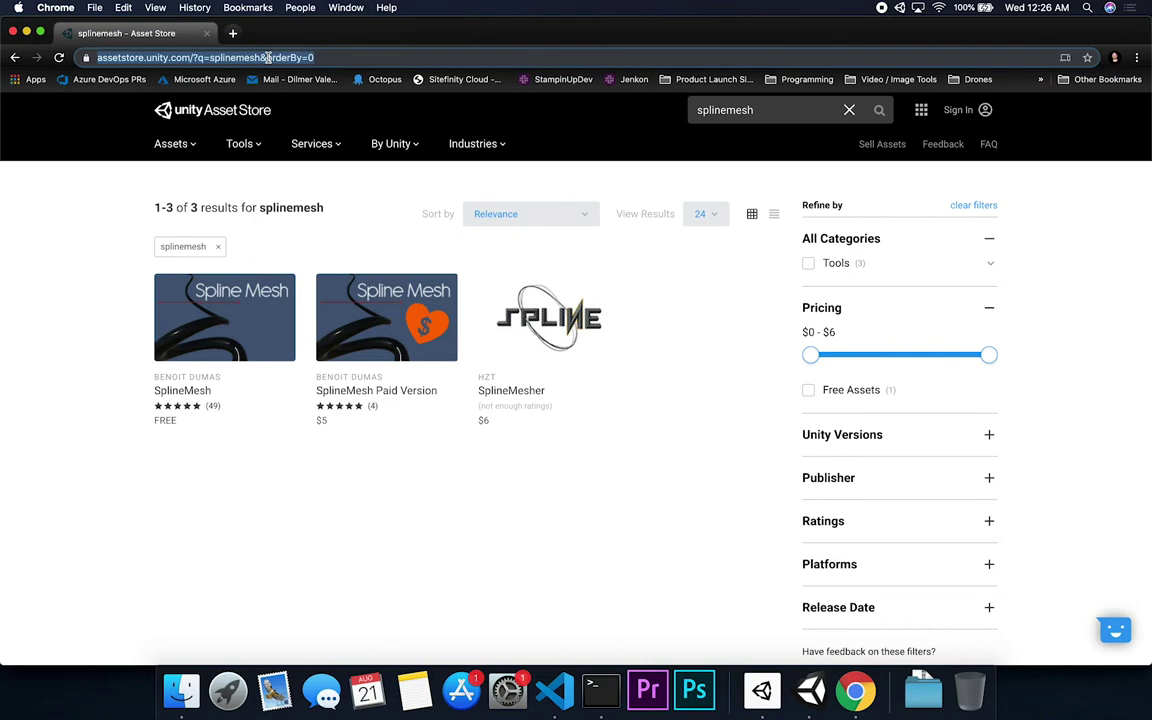
{"action": "type", "text": "twitter"}
{"action": "key", "text": "Down"}
{"action": "key", "text": "Down"}
{"action": "key", "text": "Return"}
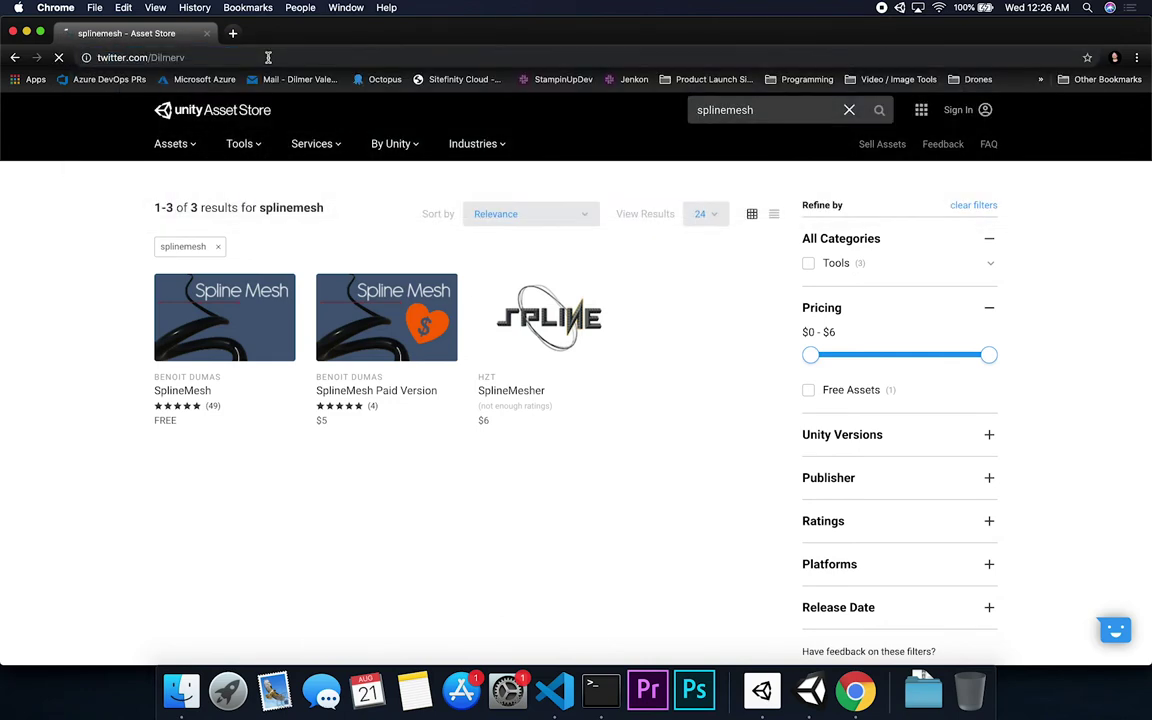
{"action": "scroll", "coordinate": [643, 500], "scroll_direction": "down", "scroll_amount": 3}
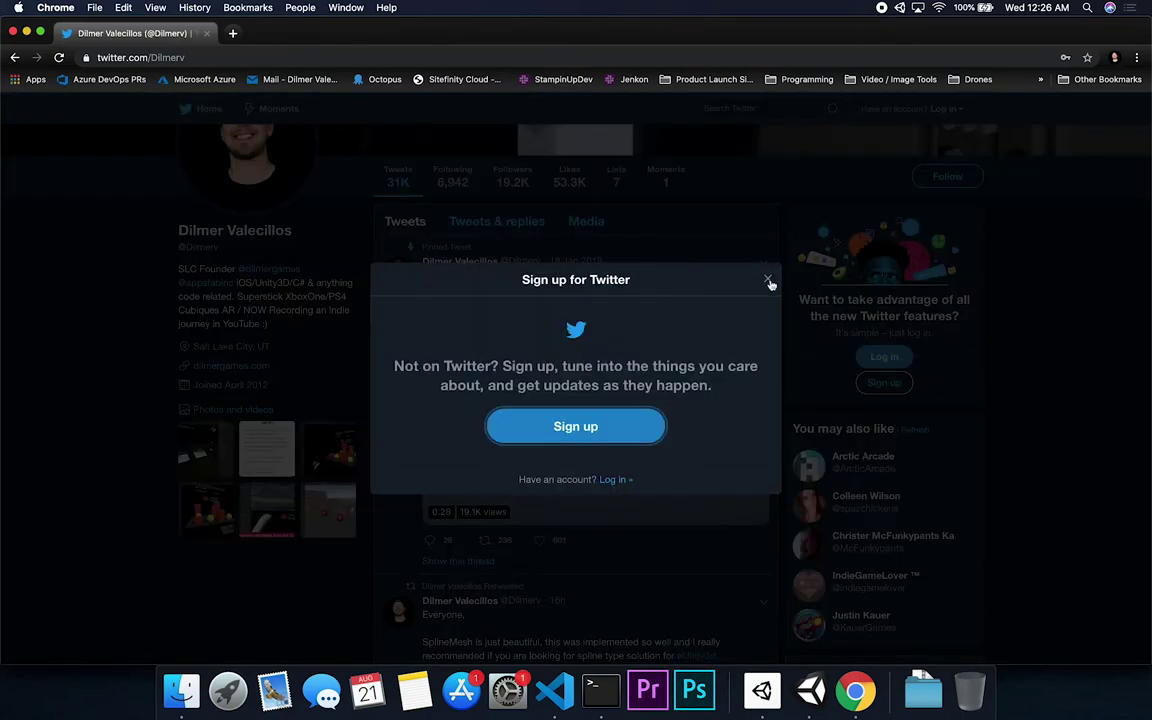
{"action": "left_click", "coordinate": [768, 281]}
- Scroll to the 'Not much of an artist in #VR' video and pause it at 0:02
{"action": "scroll", "coordinate": [700, 405], "scroll_direction": "down", "scroll_amount": 7}
{"action": "scroll", "coordinate": [700, 405], "scroll_direction": "up", "scroll_amount": 7}
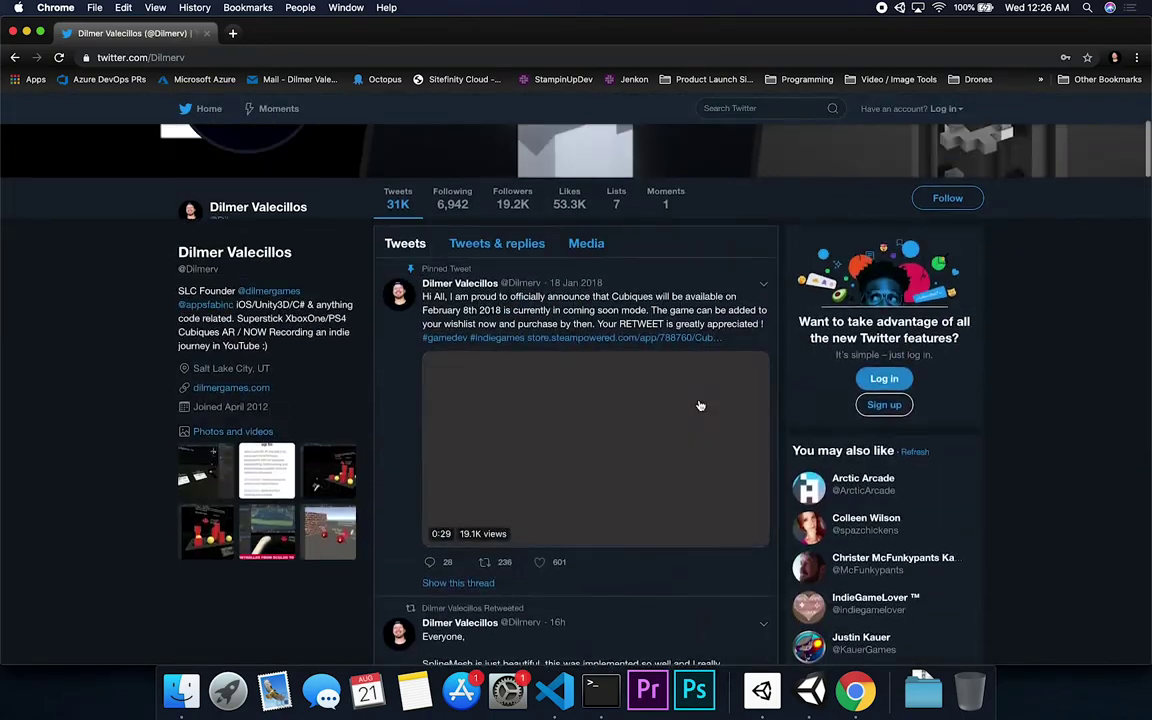
{"action": "scroll", "coordinate": [700, 405], "scroll_direction": "up", "scroll_amount": 2}
{"action": "scroll", "coordinate": [694, 496], "scroll_direction": "down", "scroll_amount": 15}
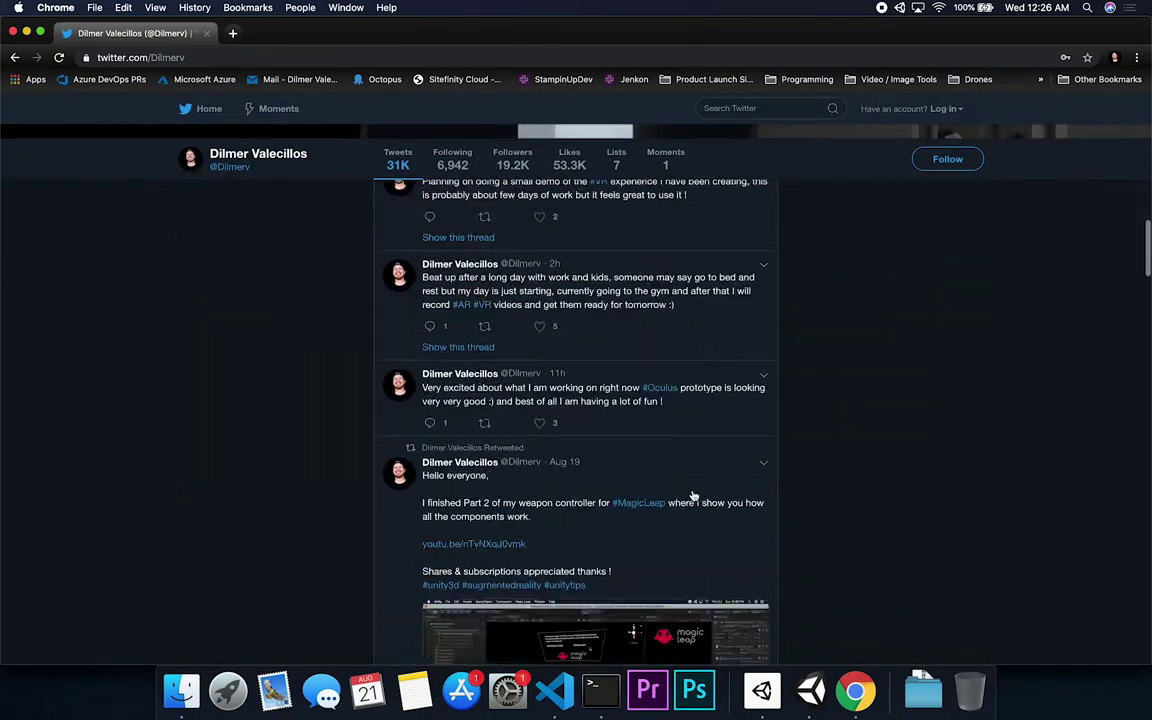
{"action": "scroll", "coordinate": [694, 496], "scroll_direction": "down", "scroll_amount": 10}
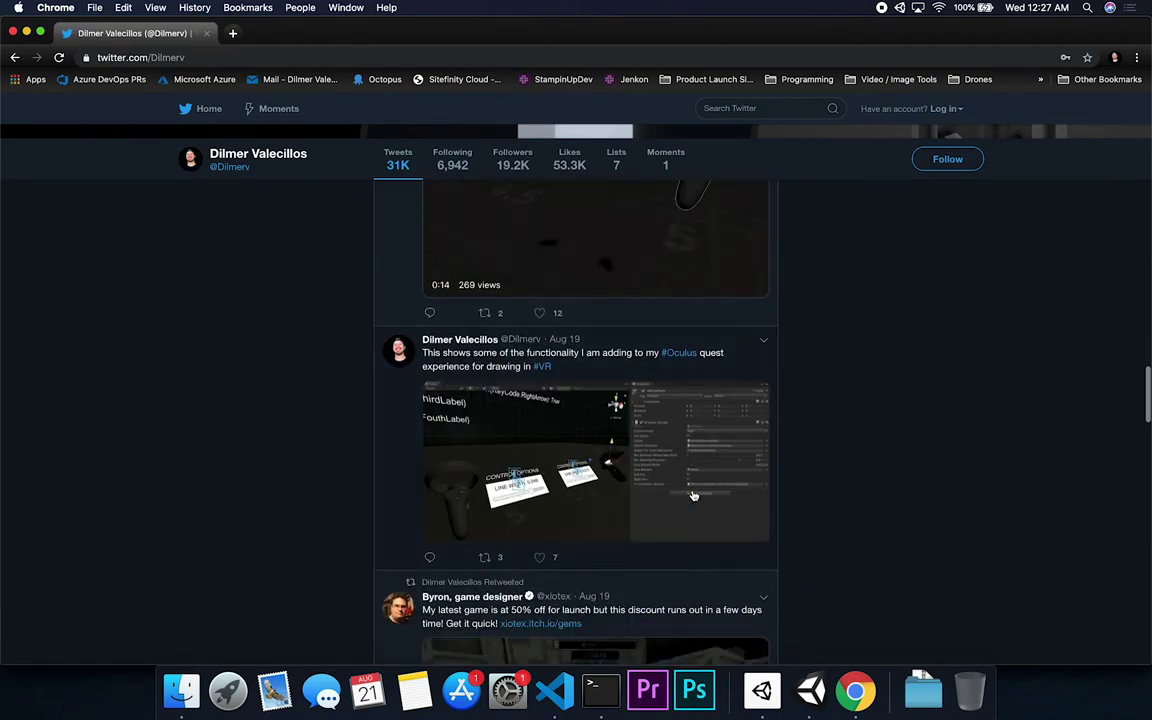
{"action": "scroll", "coordinate": [617, 401], "scroll_direction": "up", "scroll_amount": 3}
{"action": "scroll", "coordinate": [638, 442], "scroll_direction": "down", "scroll_amount": 4}
{"action": "scroll", "coordinate": [640, 442], "scroll_direction": "down", "scroll_amount": 15}
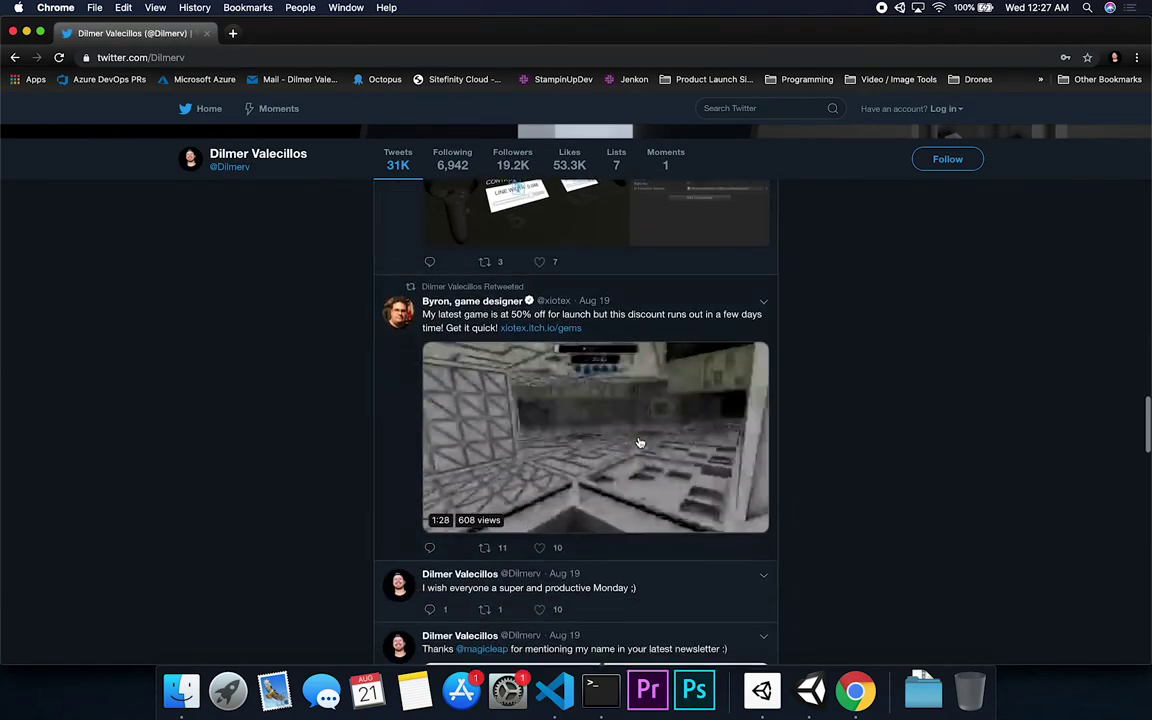
{"action": "scroll", "coordinate": [640, 442], "scroll_direction": "down", "scroll_amount": 5}
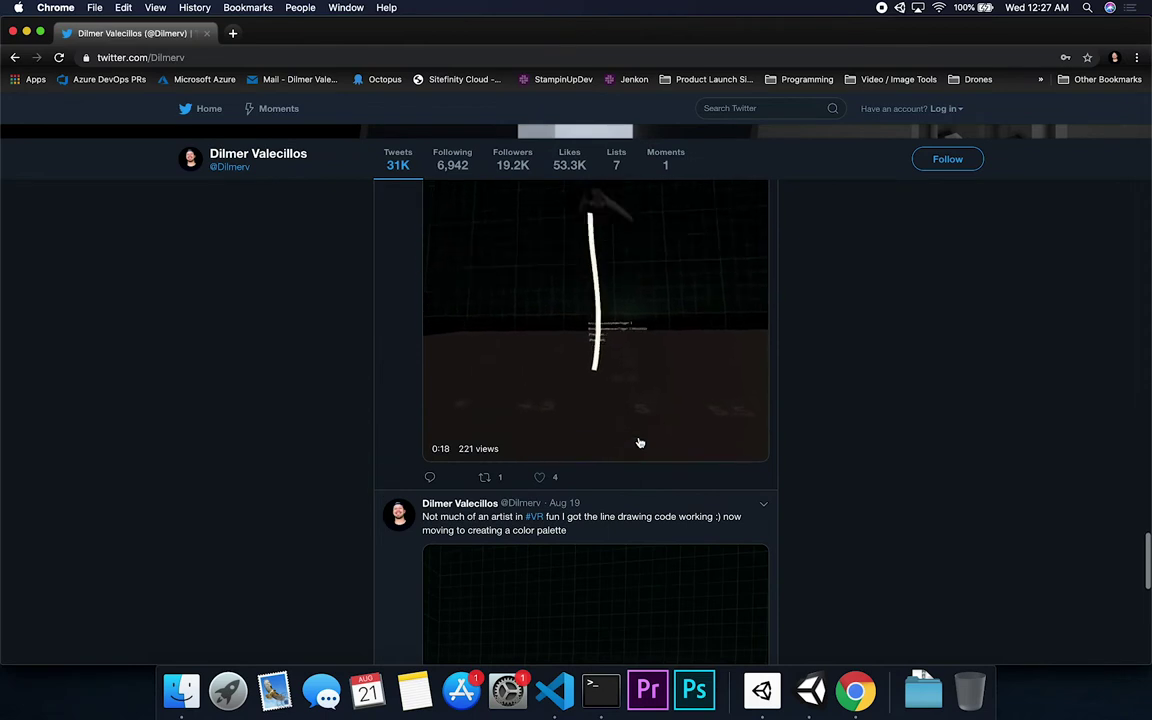
{"action": "left_click", "coordinate": [439, 545]}
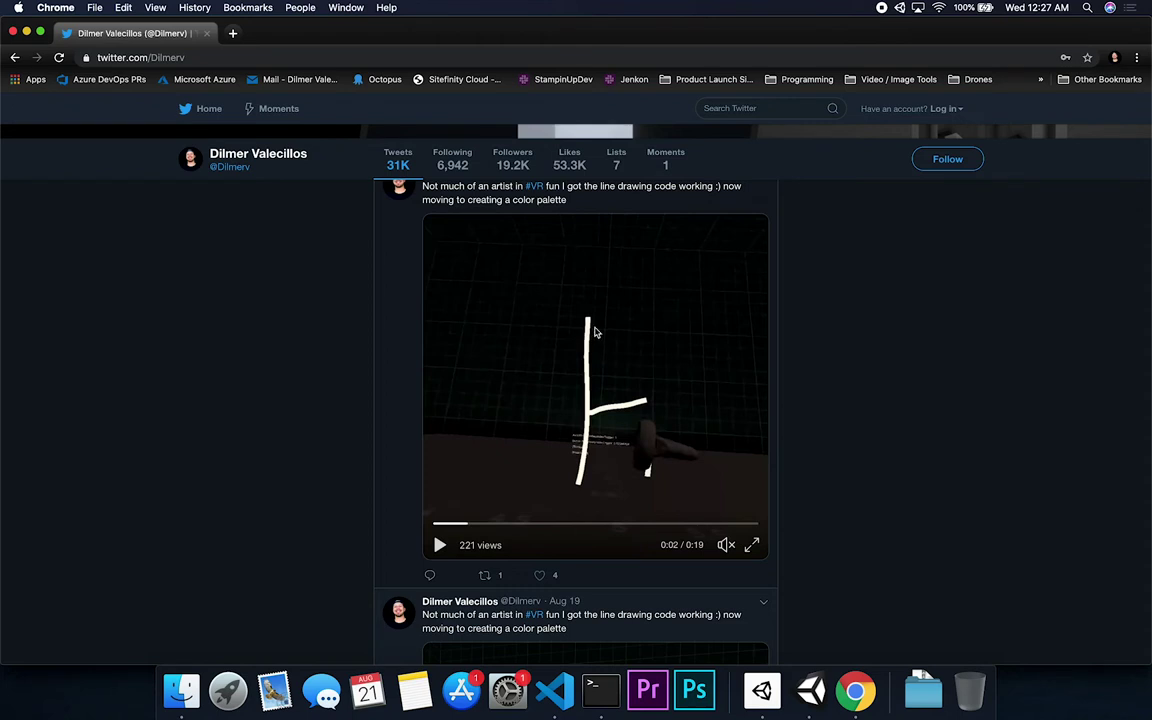
{"action": "key", "text": "super+Tab"}
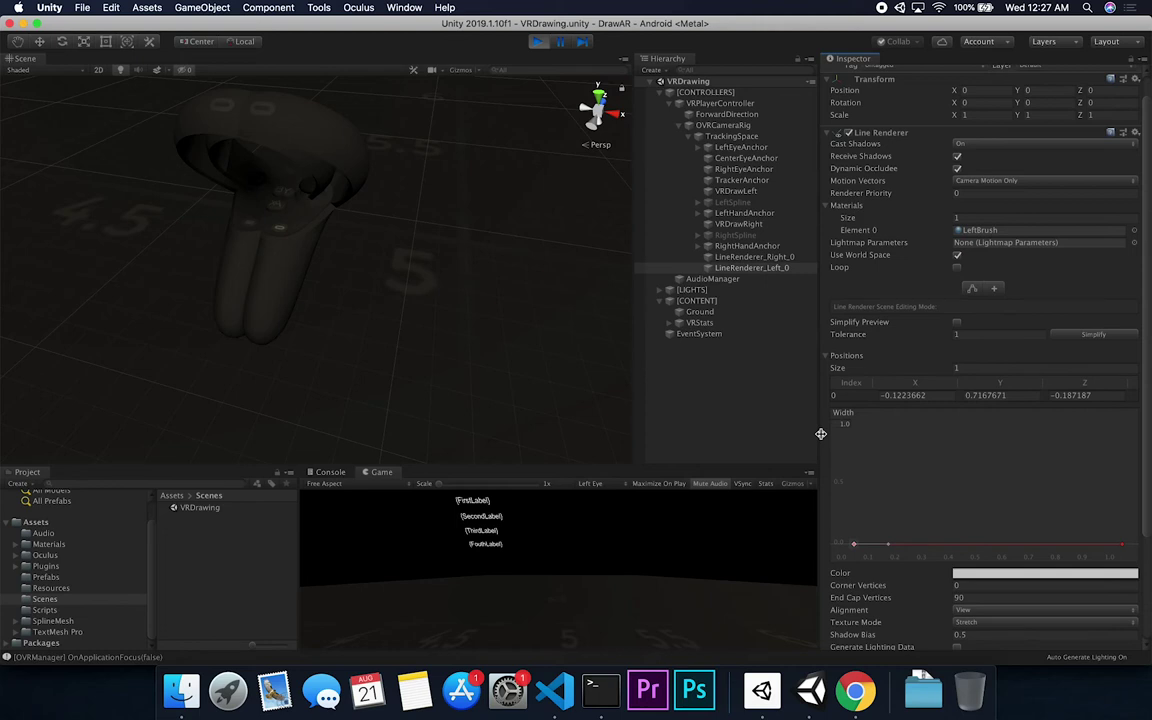
- Select VRDrawLeft to show its VR Draw settings, then switch to the paused Twitter video
{"action": "left_click", "coordinate": [735, 192]}
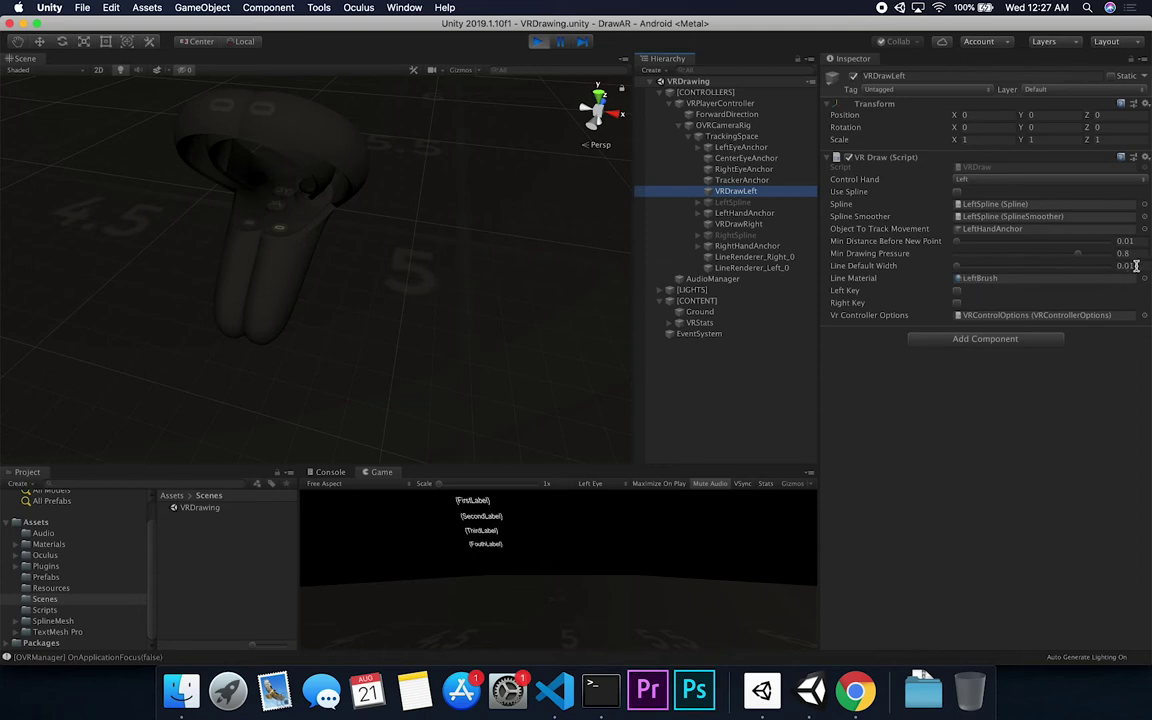
{"action": "key", "text": "super+Tab"}
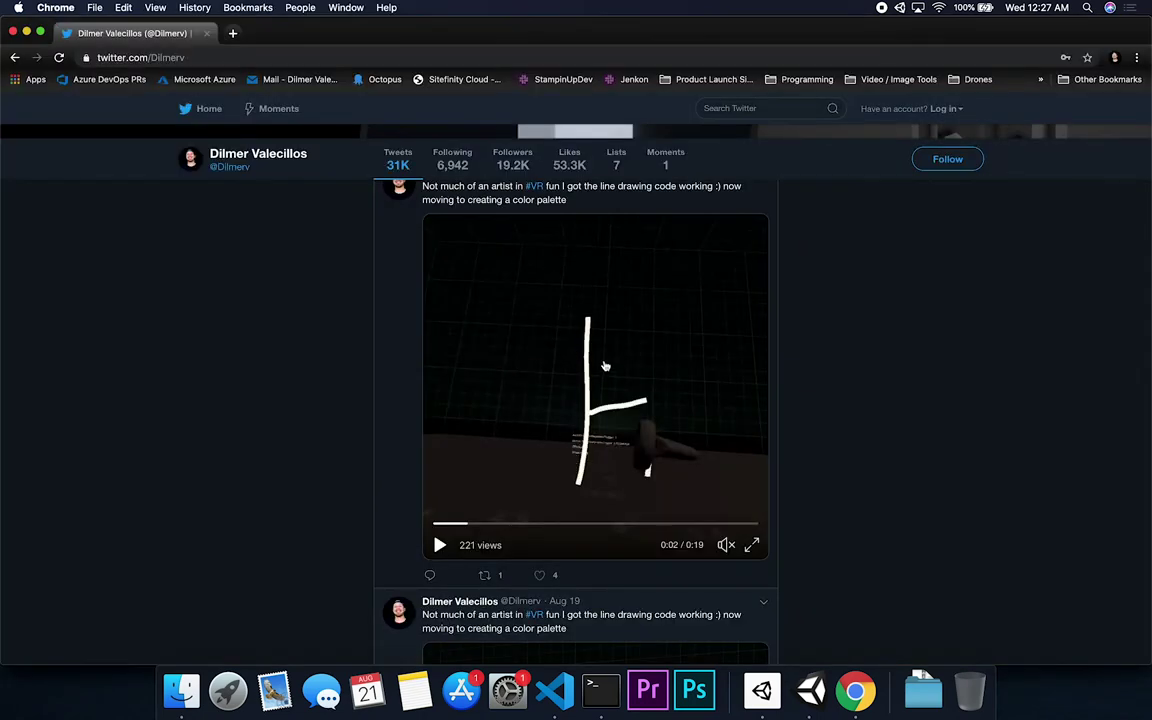
- Switch from Chrome back to Unity, showing VRDrawLeft's VR Draw script in Play mode
{"action": "key", "text": "super+Tab"}
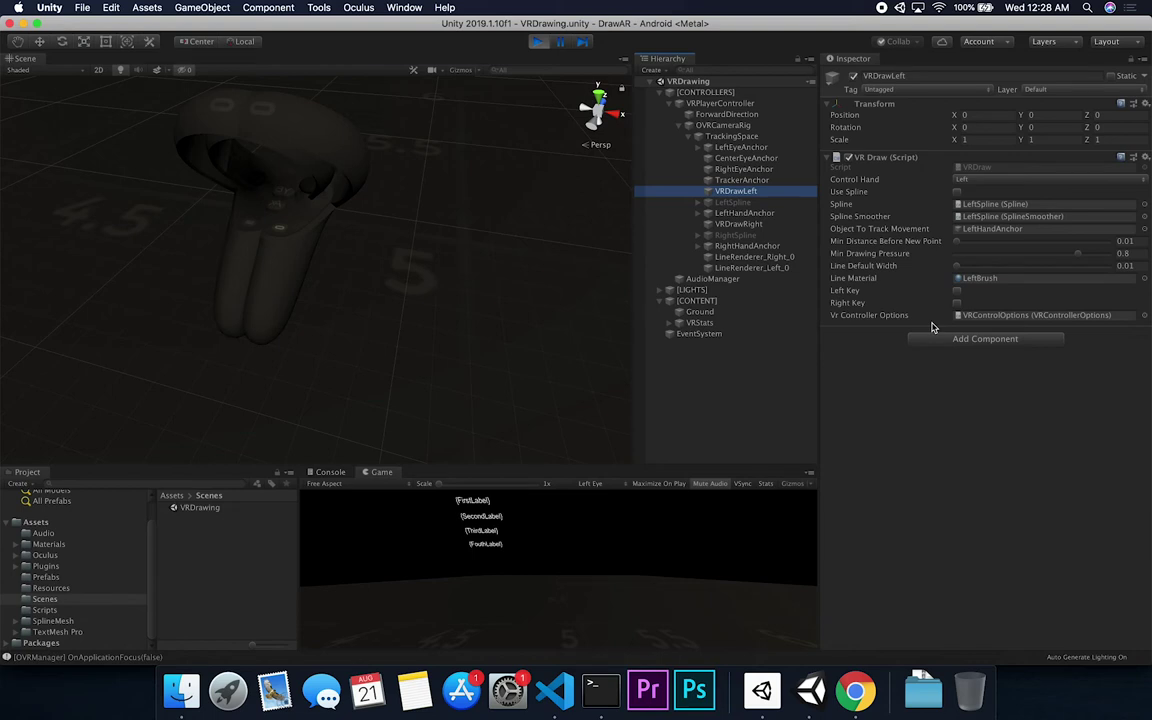
- Compare VRDrawRight, VRDrawLeft and RightSpline in the Inspector, ending on VRDrawRight, then go to Chrome
{"action": "left_click", "coordinate": [748, 225]}
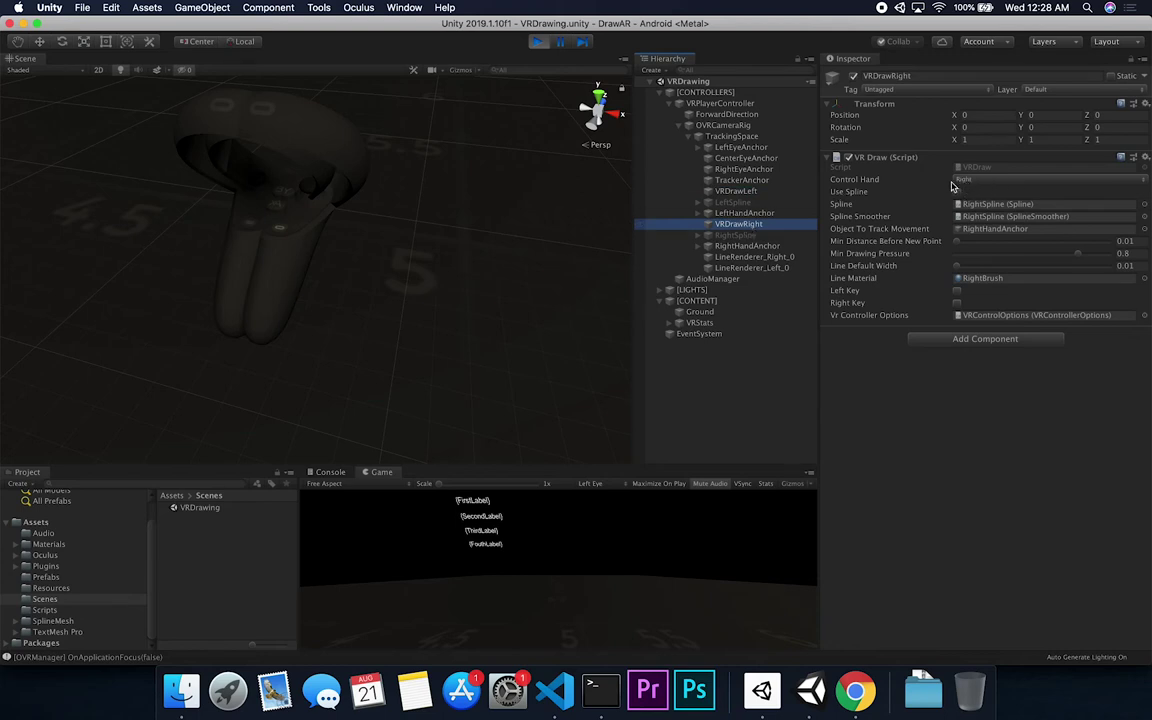
{"action": "left_click", "coordinate": [738, 191]}
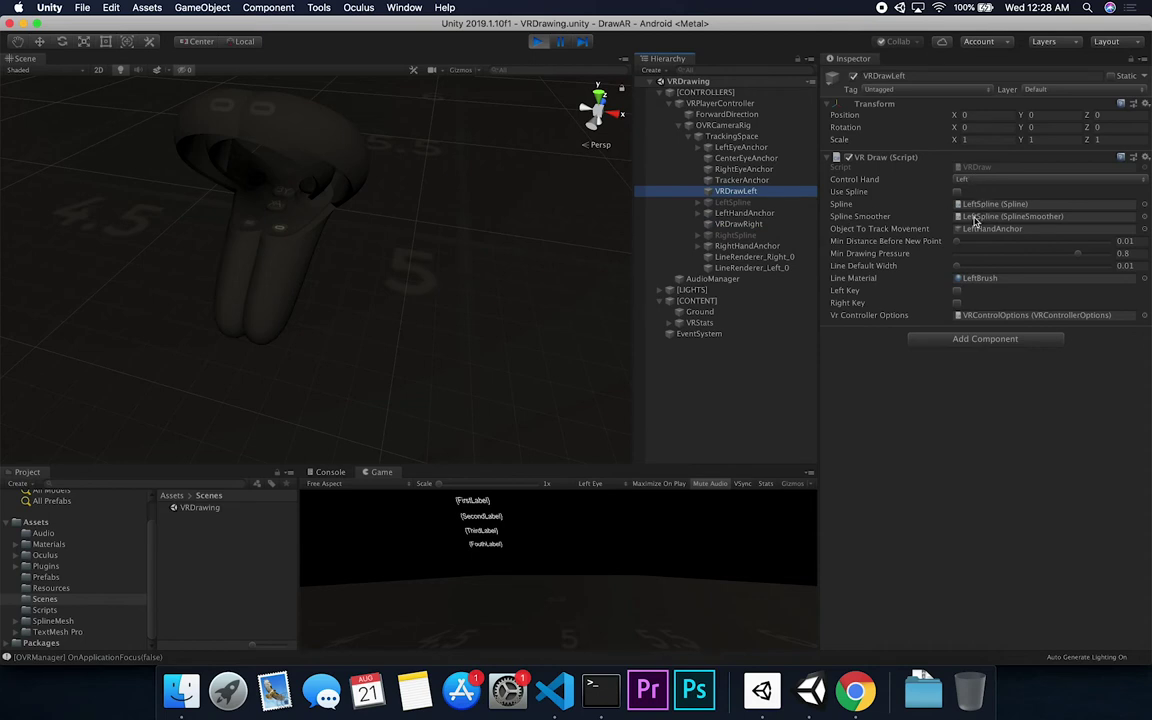
{"action": "left_click", "coordinate": [745, 234]}
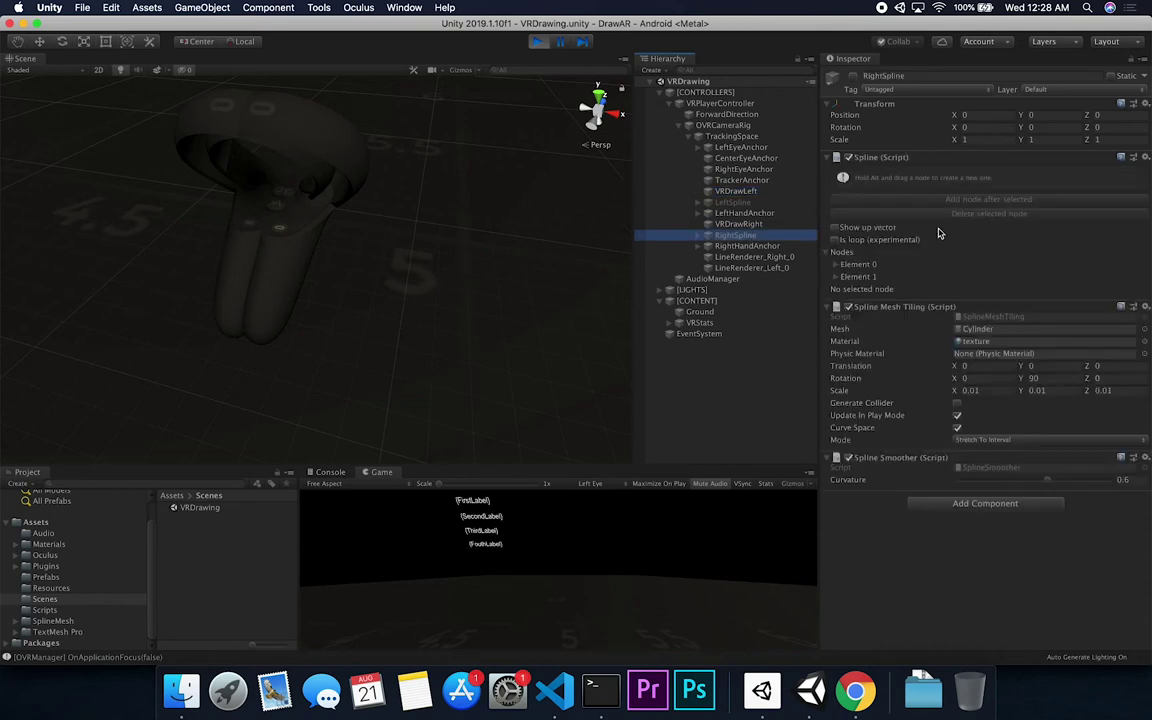
{"action": "left_click", "coordinate": [735, 224]}
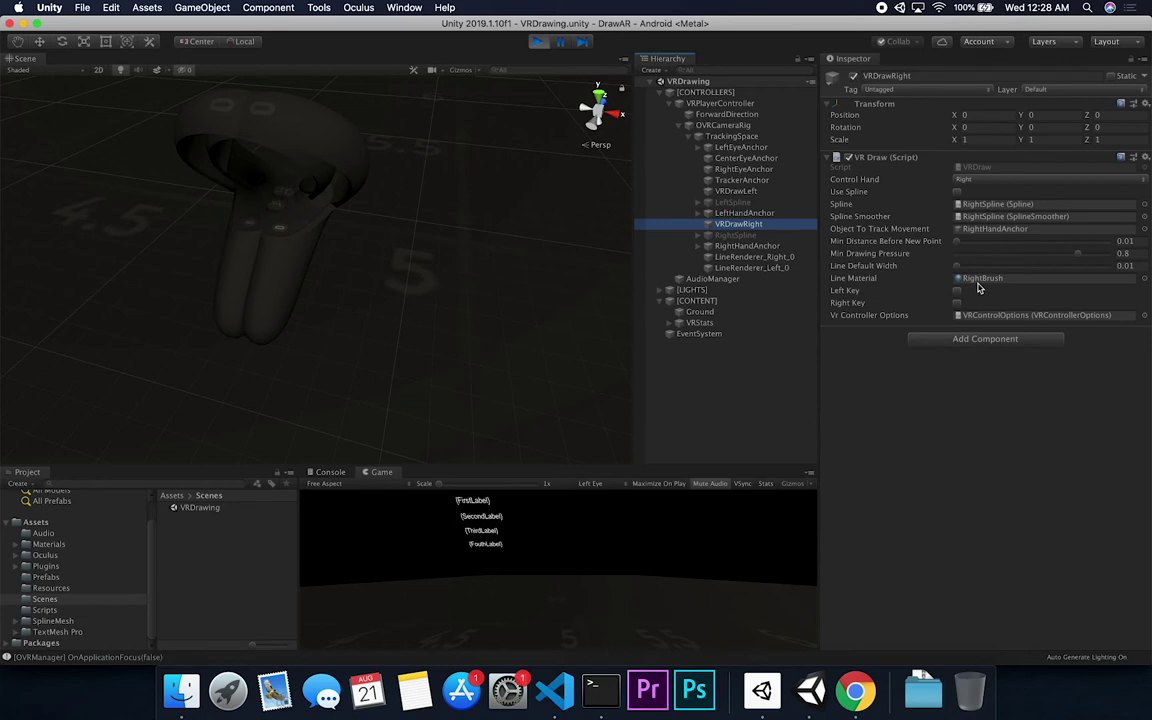
{"action": "key", "text": "super+Tab"}
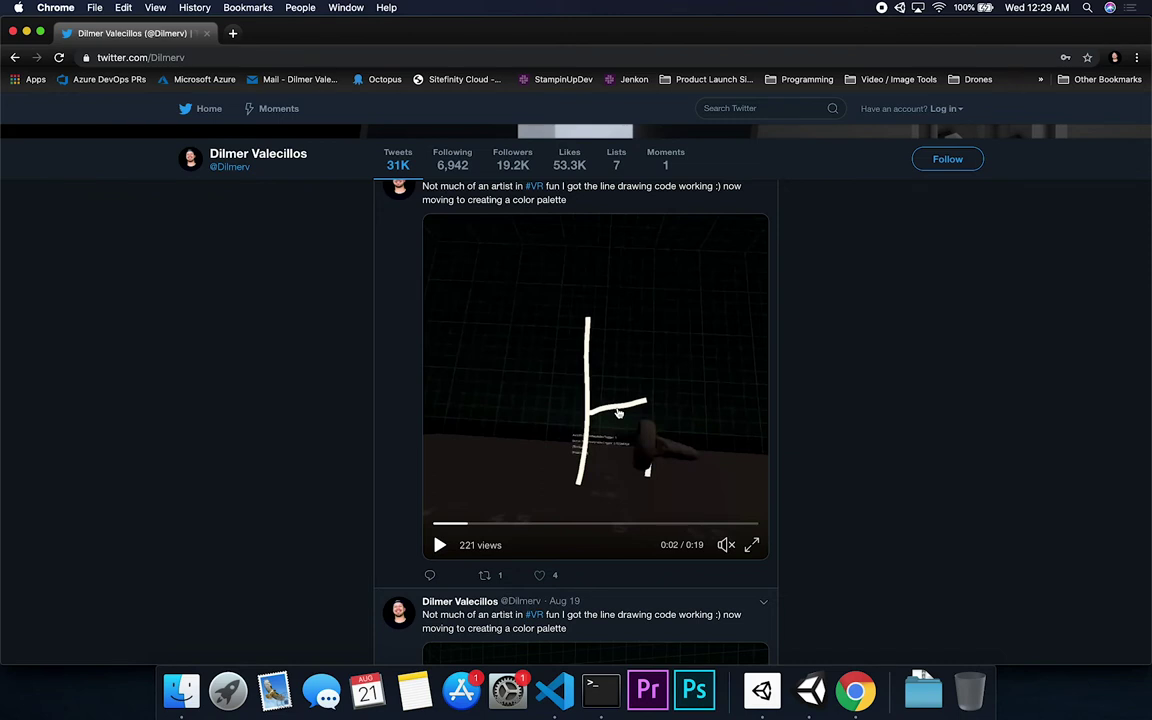
- Return to Unity's VRDrawRight VR Draw script with RightBrush material and 0.01 default width
{"action": "key", "text": "super+Tab"}
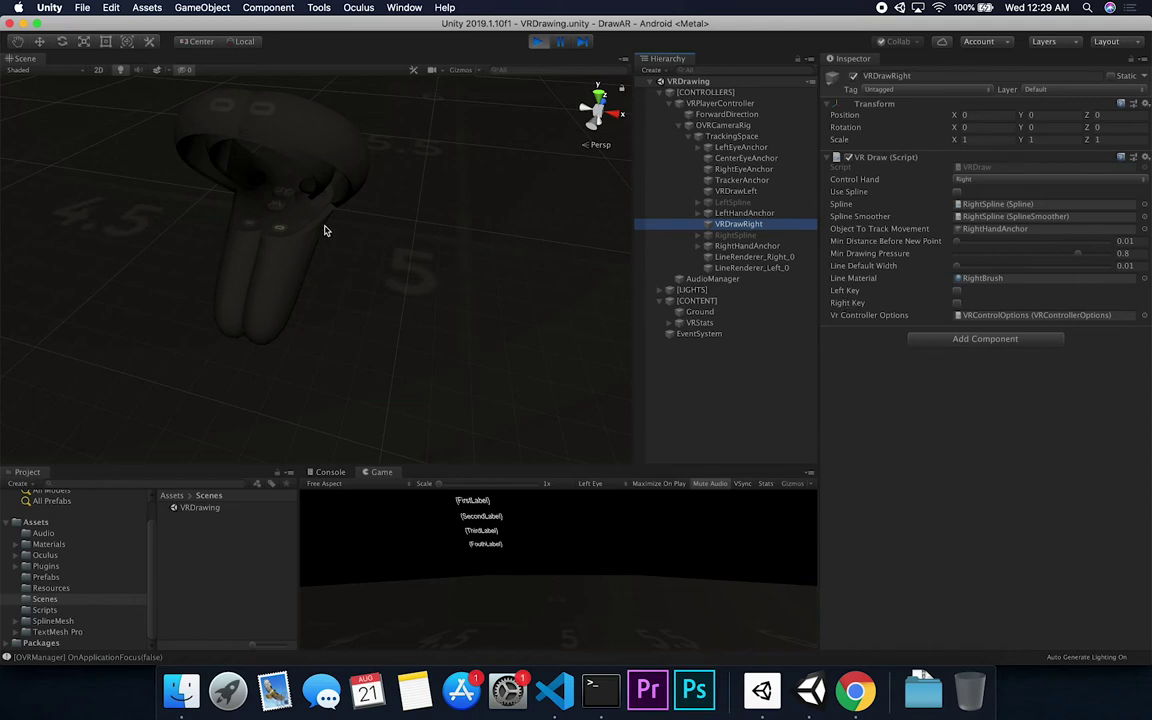
- Orbit the Scene view around the controller model and its floating labels, then switch to Chrome
{"action": "left_click_drag", "start_coordinate": [392, 200], "coordinate": [199, 190], "text": "alt"}
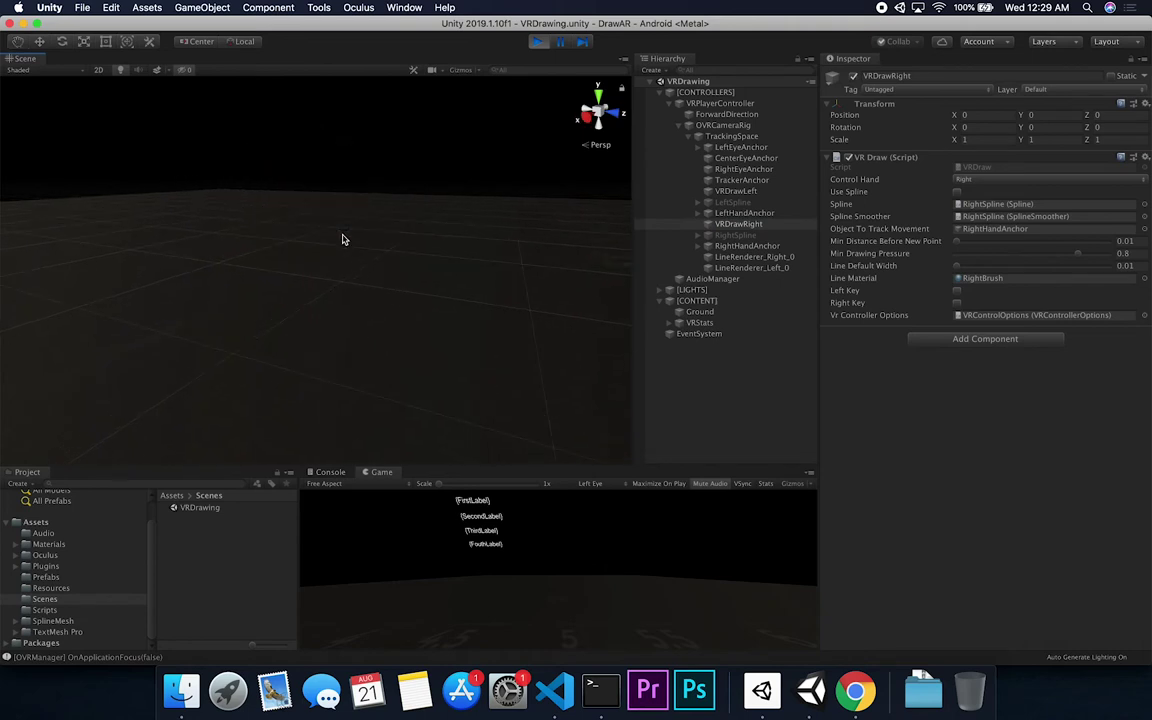
{"action": "left_click_drag", "start_coordinate": [357, 266], "coordinate": [373, 304], "text": "alt"}
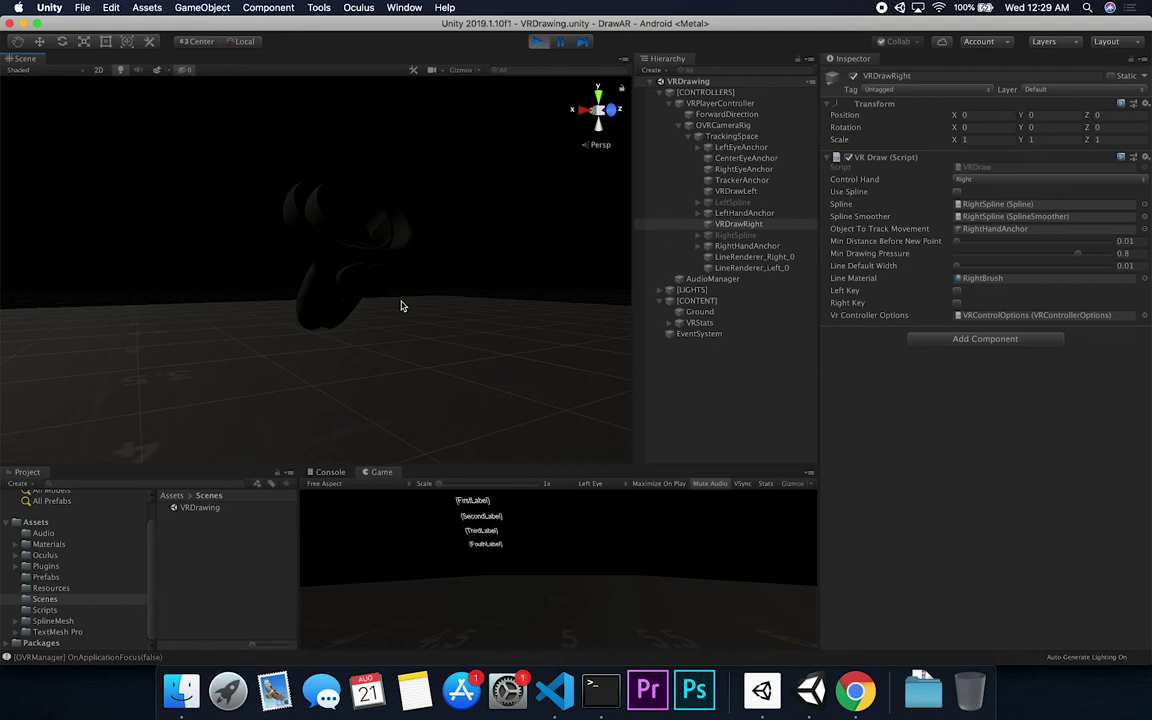
{"action": "left_click_drag", "start_coordinate": [288, 303], "coordinate": [520, 358], "text": "alt"}
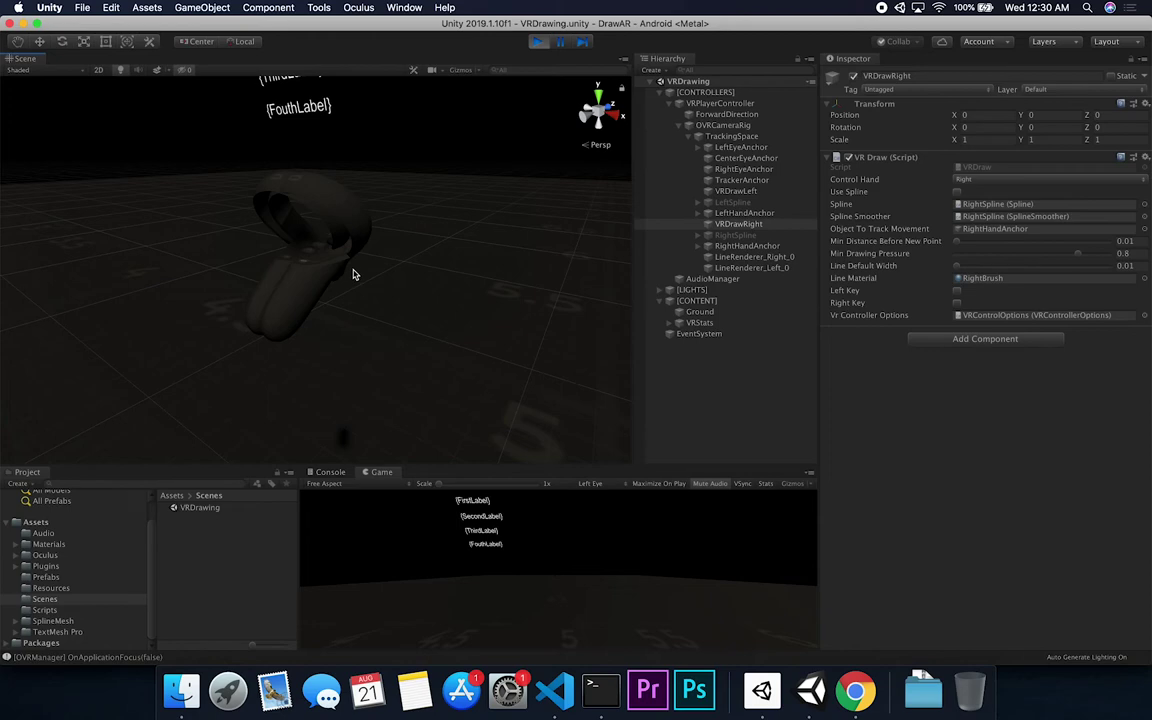
{"action": "key", "text": "super+Tab"}
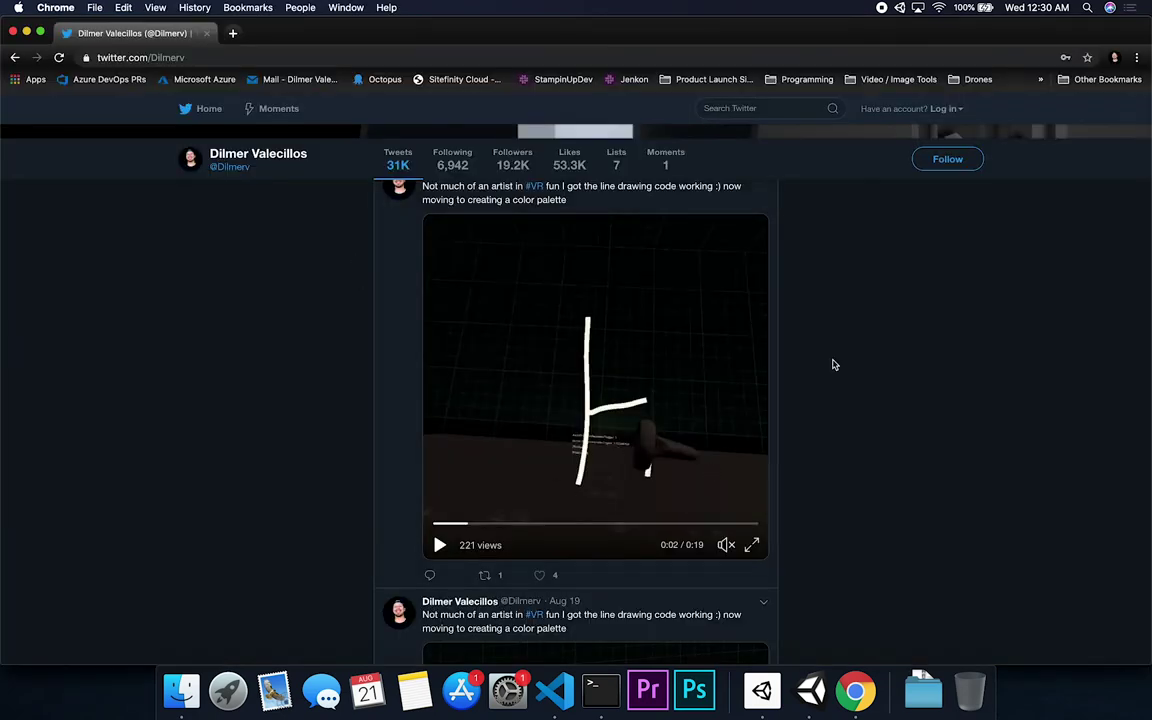
- Scroll to the 'This shows some of the functionality' tweet and view its video full size
{"action": "key", "text": "super+Tab"}
{"action": "key", "text": "super+Tab"}
{"action": "scroll", "coordinate": [756, 350], "scroll_direction": "up", "scroll_amount": 3}
{"action": "scroll", "coordinate": [755, 344], "scroll_direction": "up", "scroll_amount": 10}
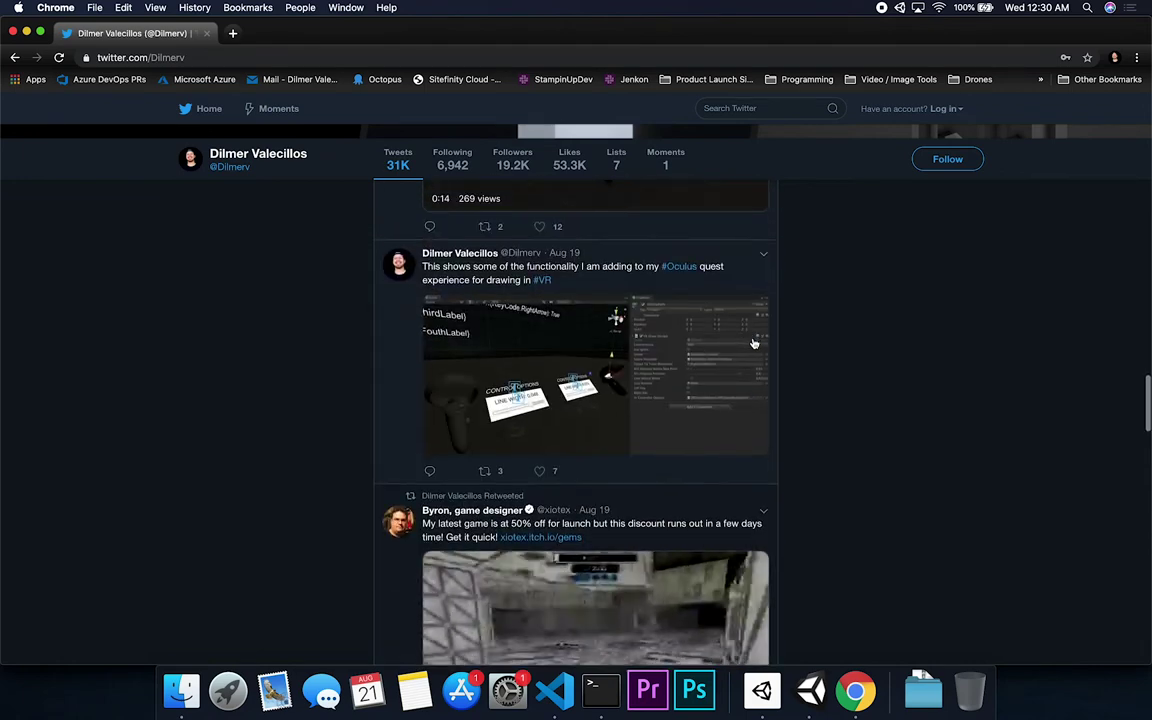
{"action": "scroll", "coordinate": [755, 344], "scroll_direction": "up", "scroll_amount": 2}
{"action": "scroll", "coordinate": [753, 337], "scroll_direction": "down", "scroll_amount": 4}
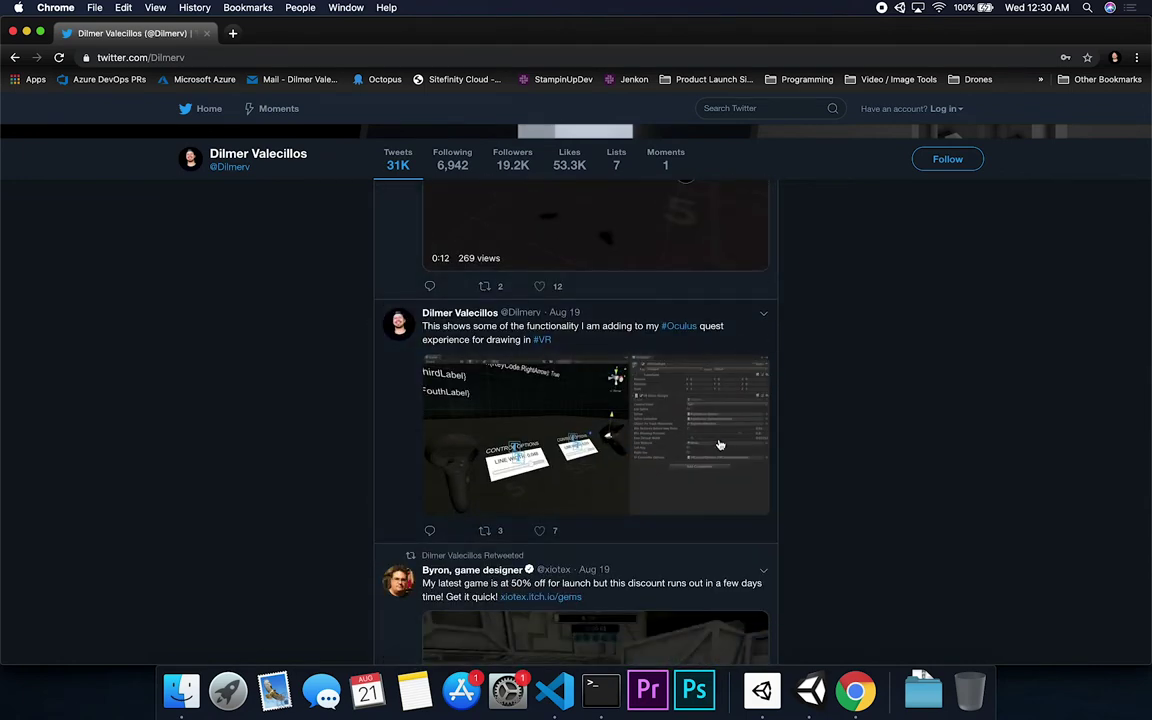
{"action": "left_click", "coordinate": [579, 469]}
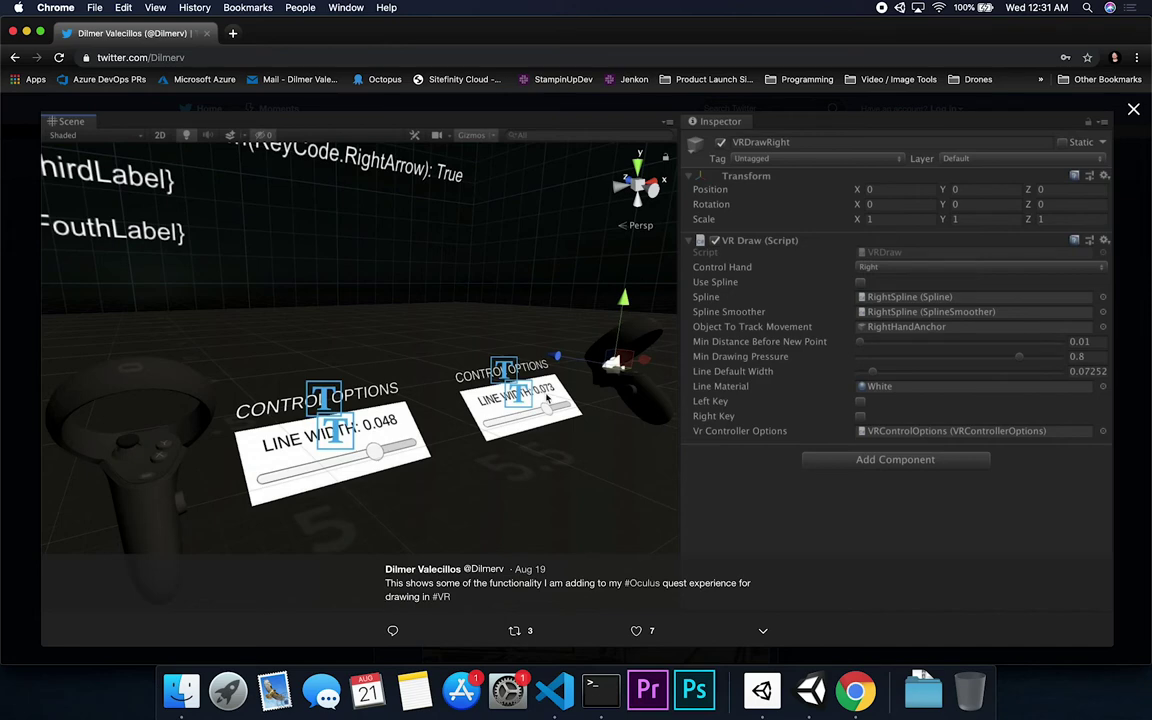
{"action": "key", "text": "super+Tab"}
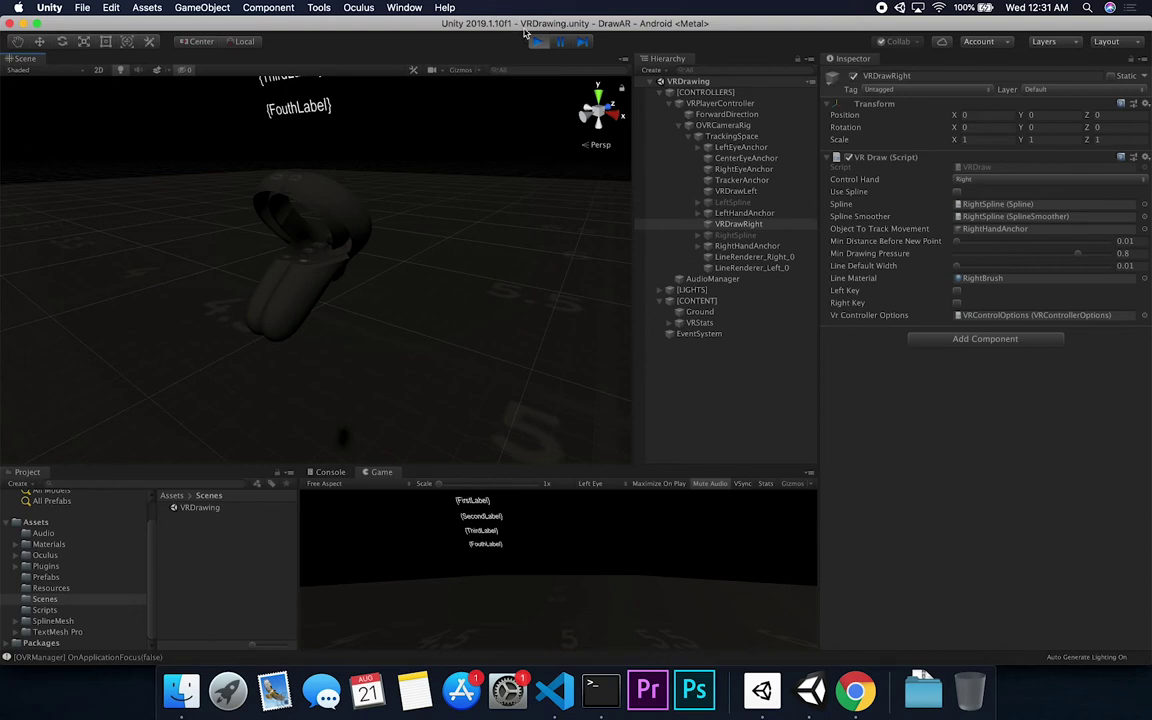
- Select and frame RightHandAnchor, then move it to X position 0.448
{"action": "left_click", "coordinate": [735, 245]}
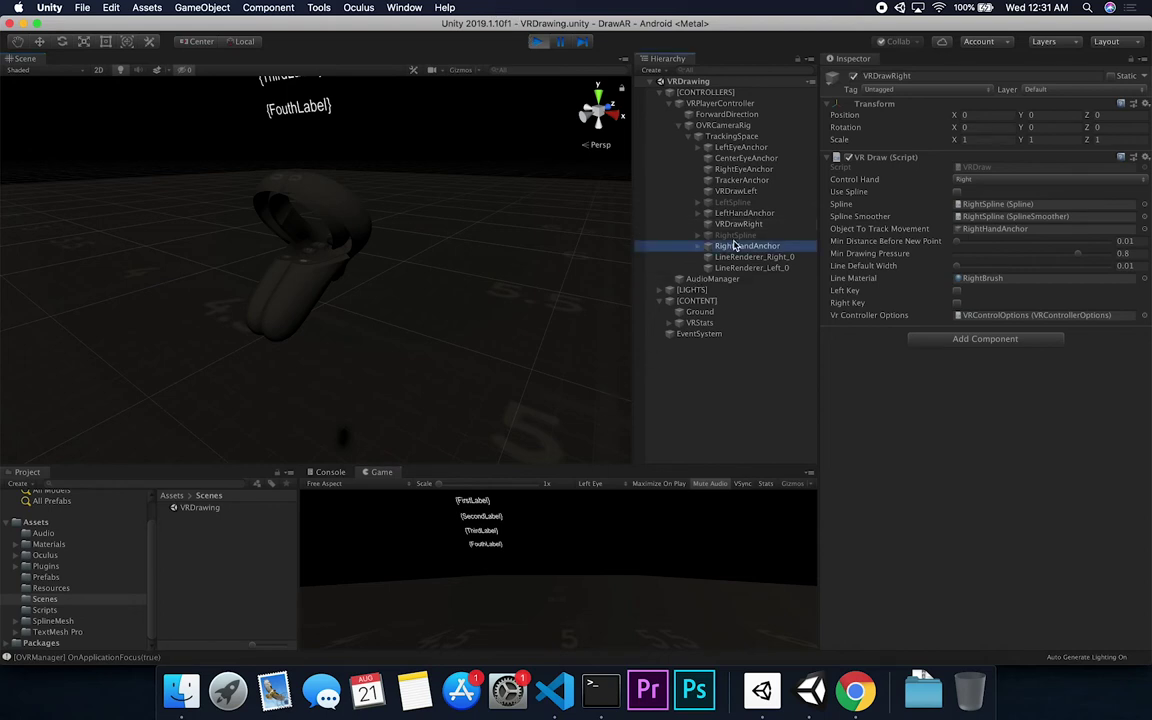
{"action": "double_click", "coordinate": [735, 245]}
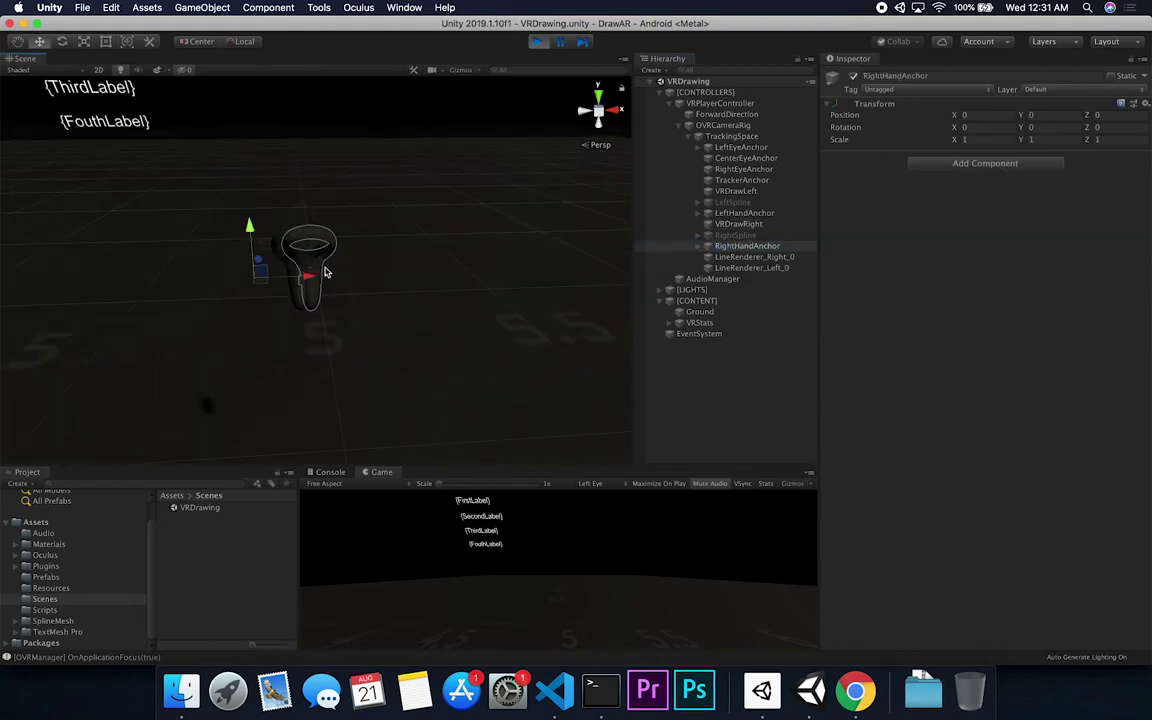
{"action": "left_click_drag", "start_coordinate": [325, 272], "coordinate": [252, 303]}
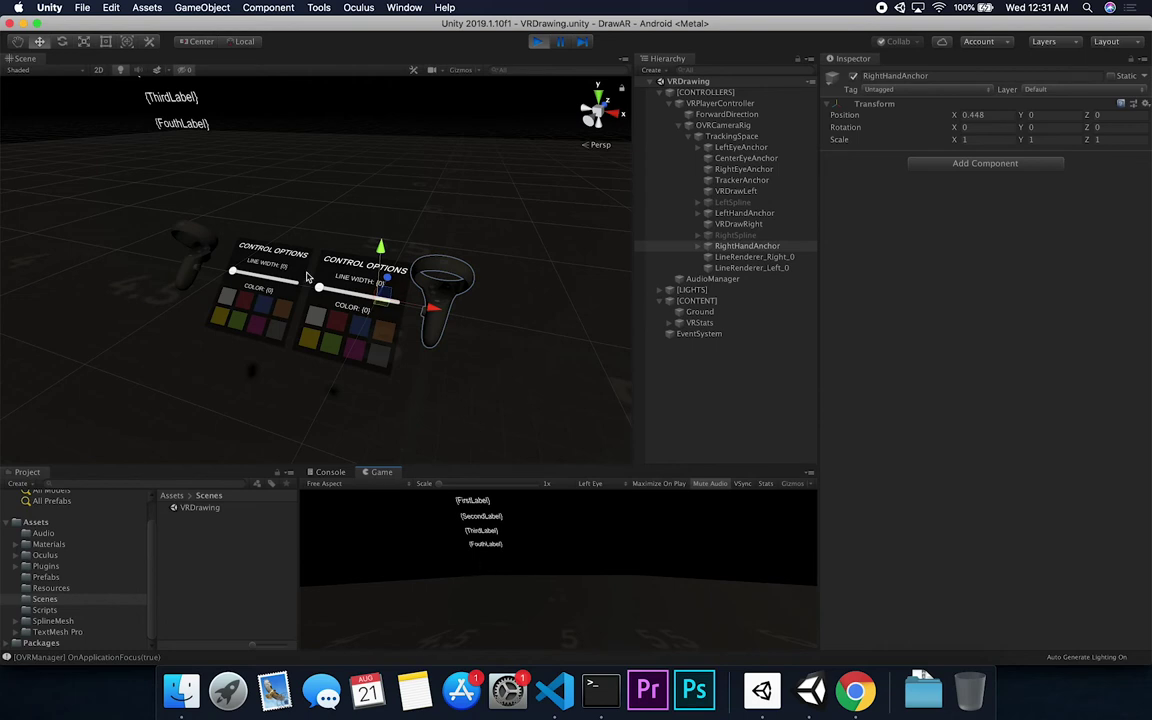
- Orbit and zoom around the two Control Options panels, checking them against the reference tweet
{"action": "left_click_drag", "start_coordinate": [391, 306], "coordinate": [328, 320], "text": "alt"}
{"action": "right_click_drag", "start_coordinate": [328, 320], "coordinate": [497, 258], "text": "alt"}
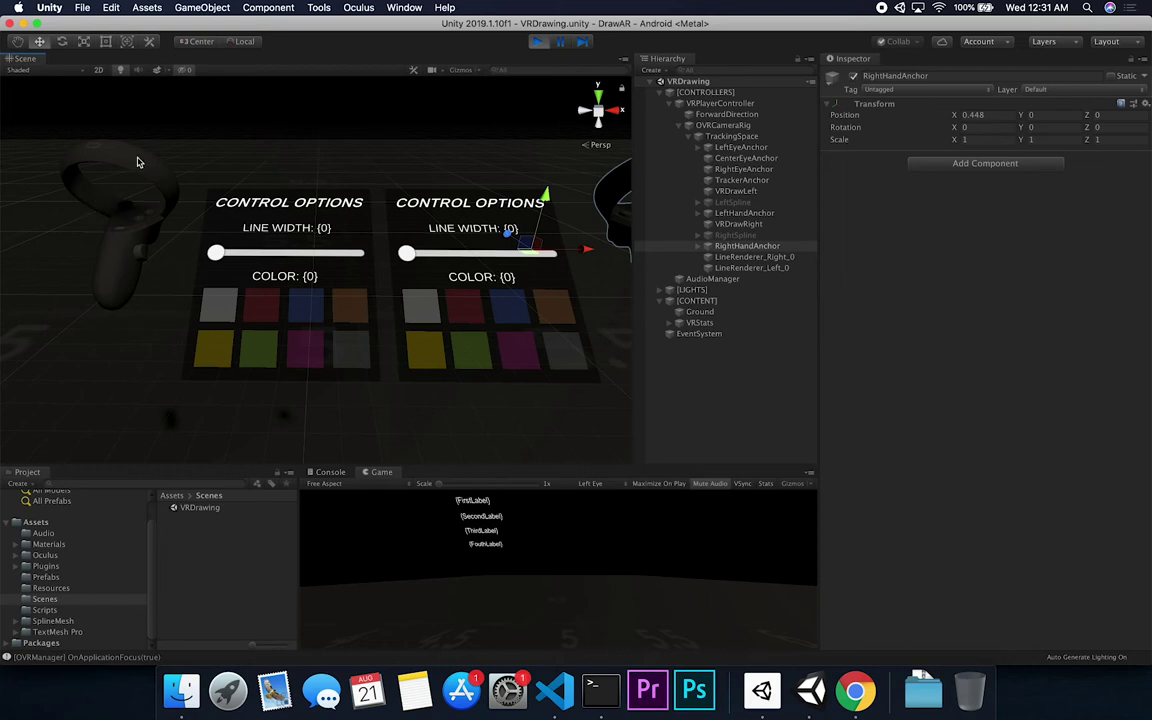
{"action": "left_click_drag", "start_coordinate": [127, 146], "coordinate": [152, 216], "text": "alt"}
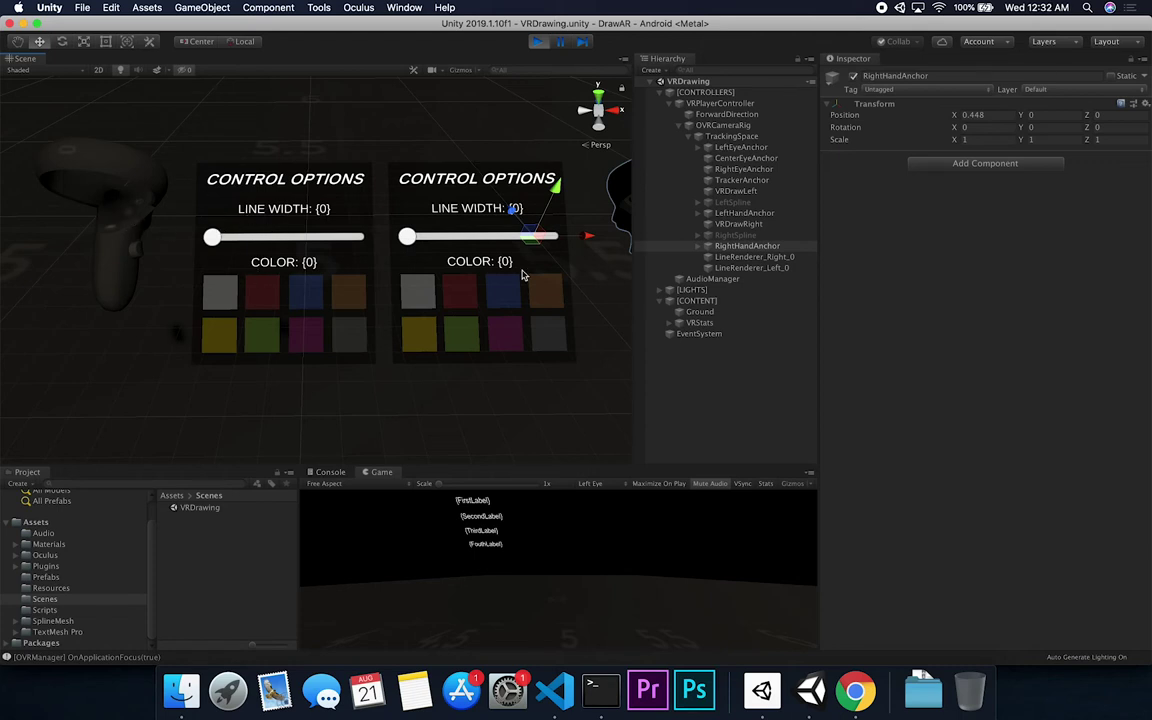
{"action": "scroll", "coordinate": [521, 273], "scroll_direction": "down", "scroll_amount": 3}
{"action": "scroll", "coordinate": [519, 250], "scroll_direction": "up", "scroll_amount": 5}
{"action": "scroll", "coordinate": [518, 251], "scroll_direction": "down", "scroll_amount": 5}
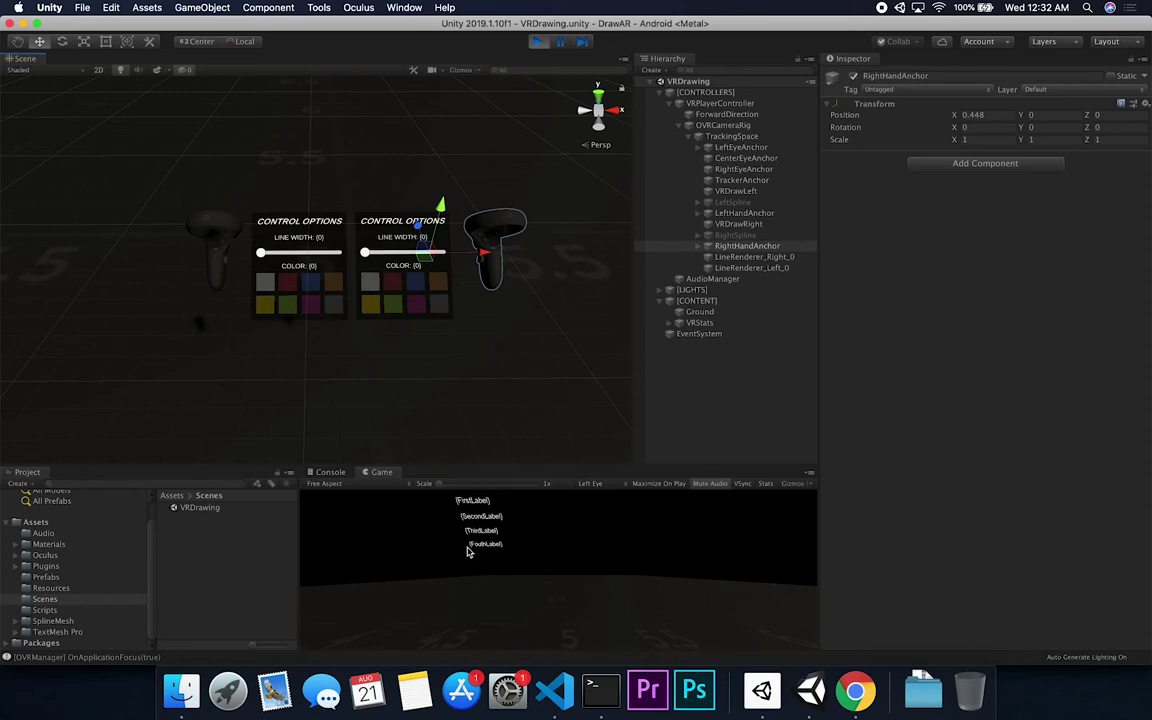
{"action": "left_click_drag", "start_coordinate": [438, 254], "coordinate": [340, 270], "text": "alt"}
{"action": "scroll", "coordinate": [398, 273], "scroll_direction": "up", "scroll_amount": 3}
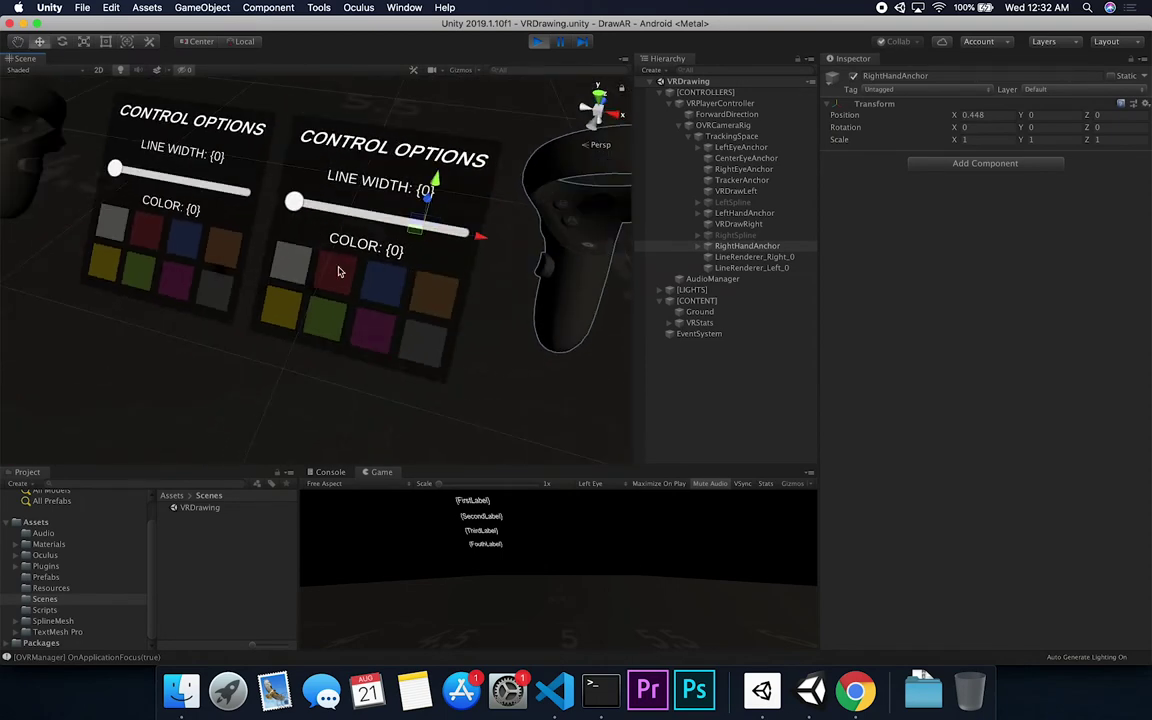
{"action": "key", "text": "super+Tab"}
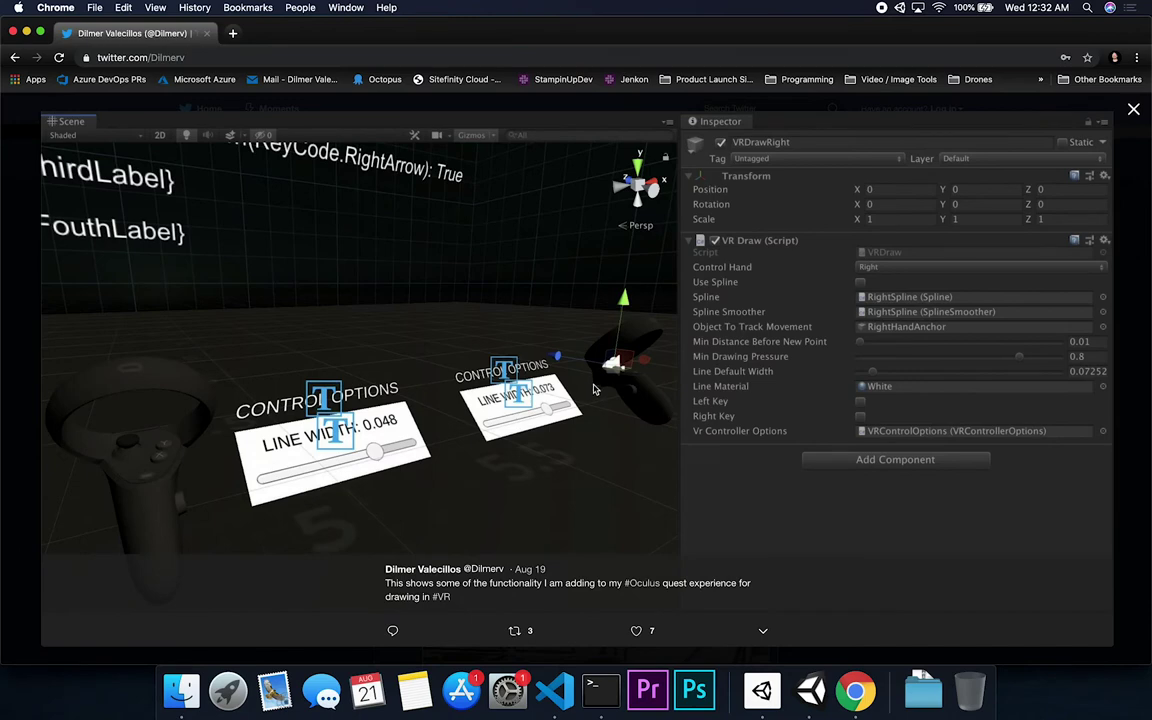
{"action": "key", "text": "super+Tab"}
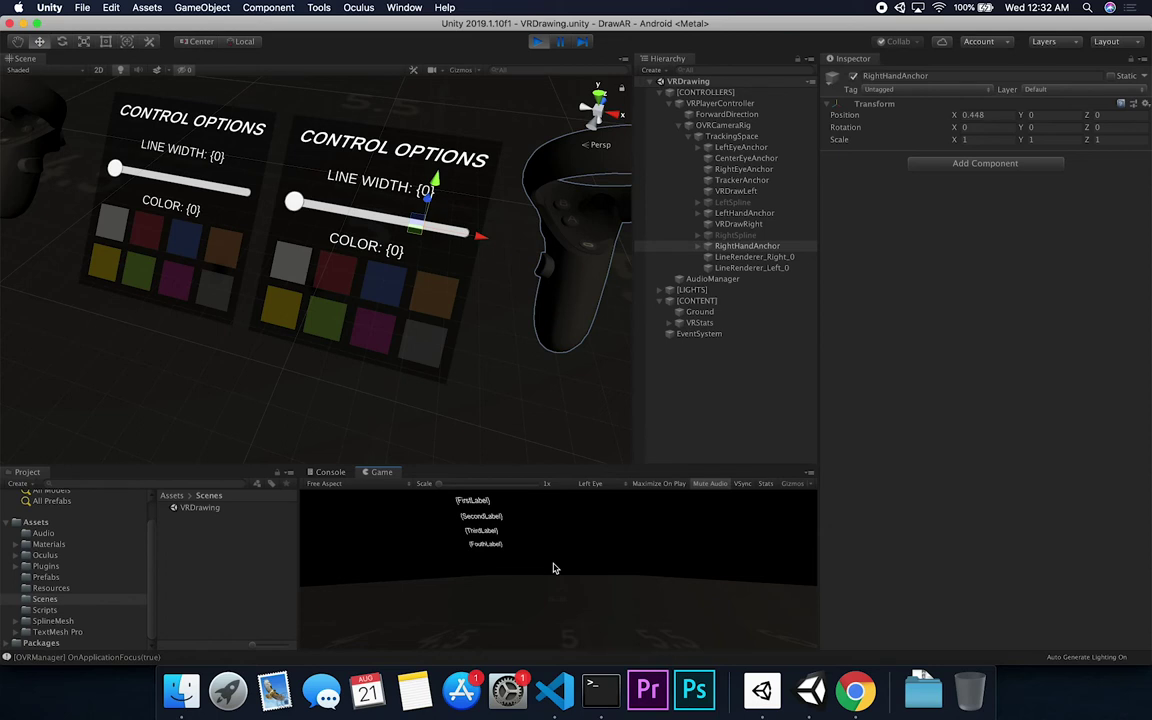
- Zoom and orbit around the running scene's Control Options panels, both reading line width 0.058
{"action": "scroll", "coordinate": [490, 330], "scroll_direction": "down", "scroll_amount": 5}
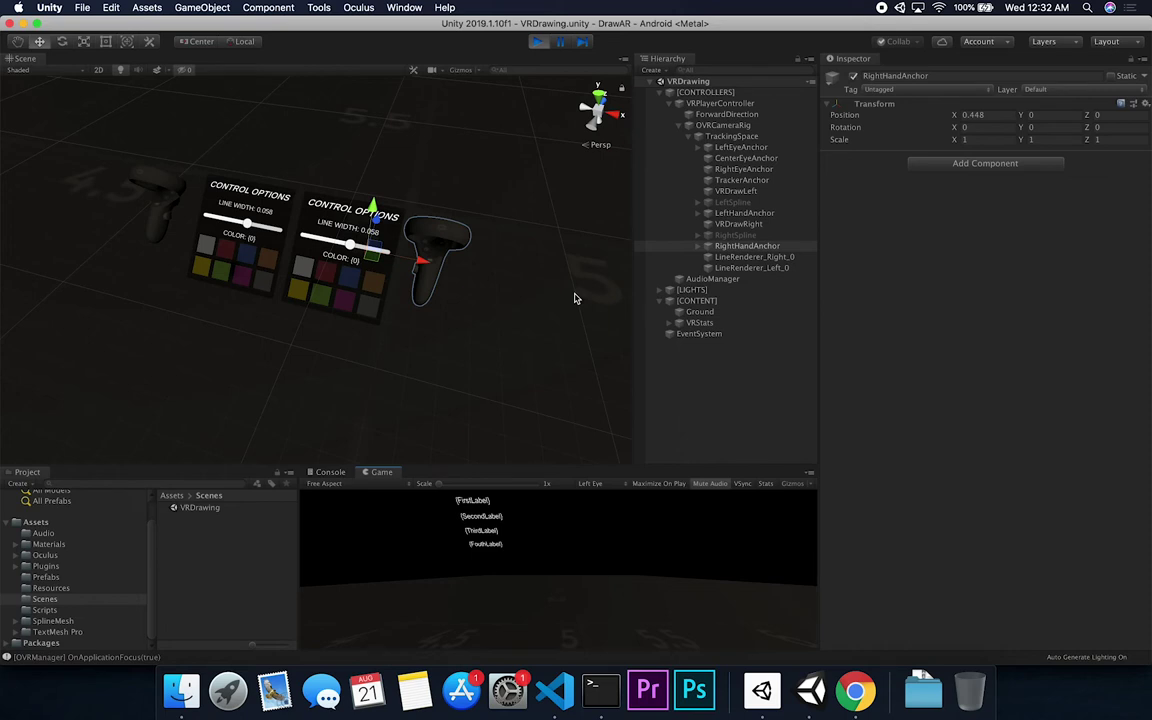
{"action": "scroll", "coordinate": [575, 298], "scroll_direction": "up", "scroll_amount": 3}
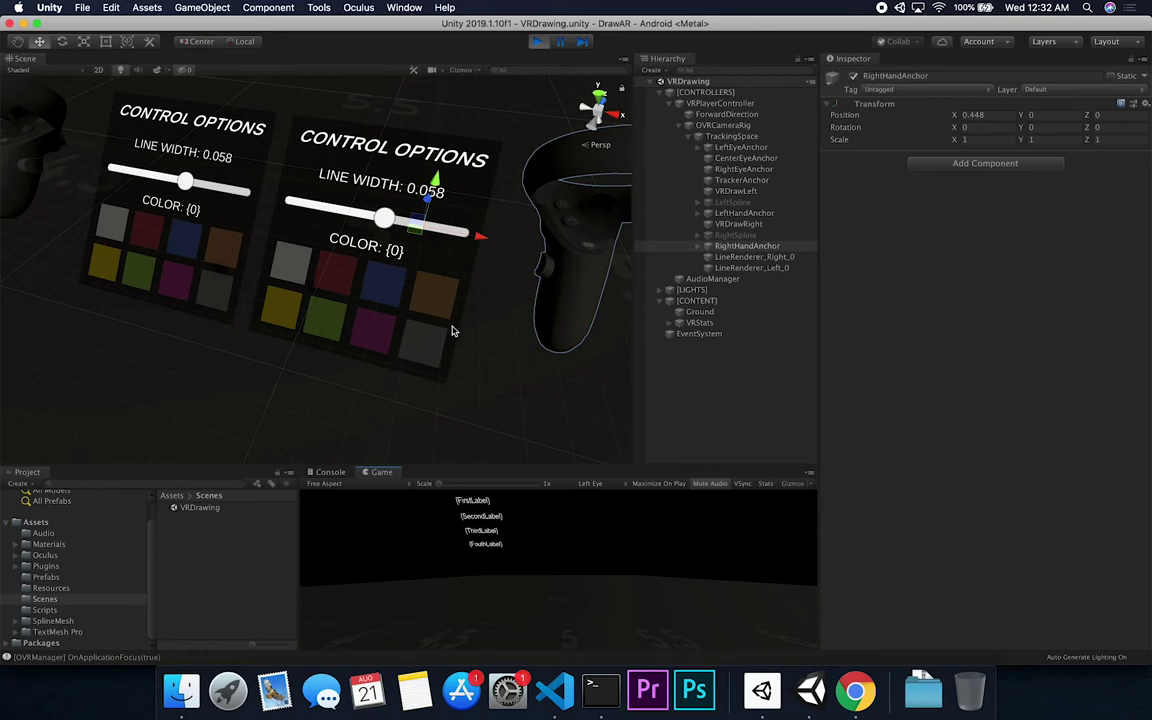
{"action": "scroll", "coordinate": [450, 327], "scroll_direction": "down", "scroll_amount": 5}
{"action": "left_click_drag", "start_coordinate": [445, 327], "coordinate": [415, 226], "text": "alt"}
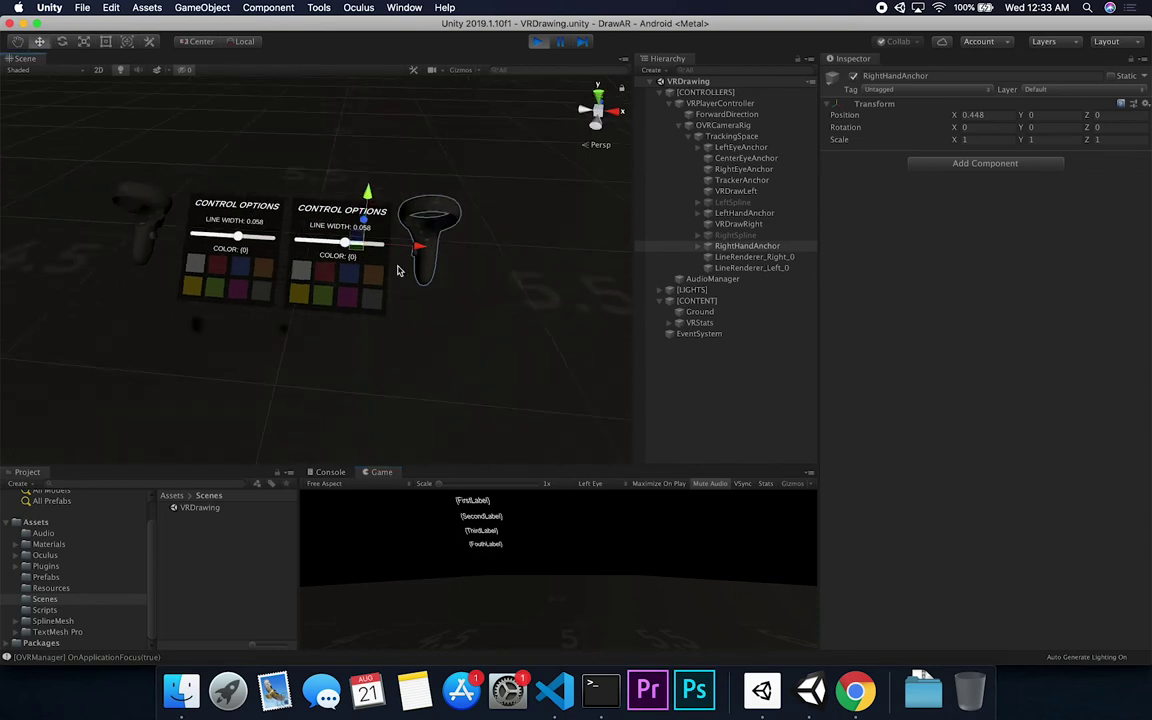
{"action": "scroll", "coordinate": [397, 270], "scroll_direction": "down", "scroll_amount": 2}
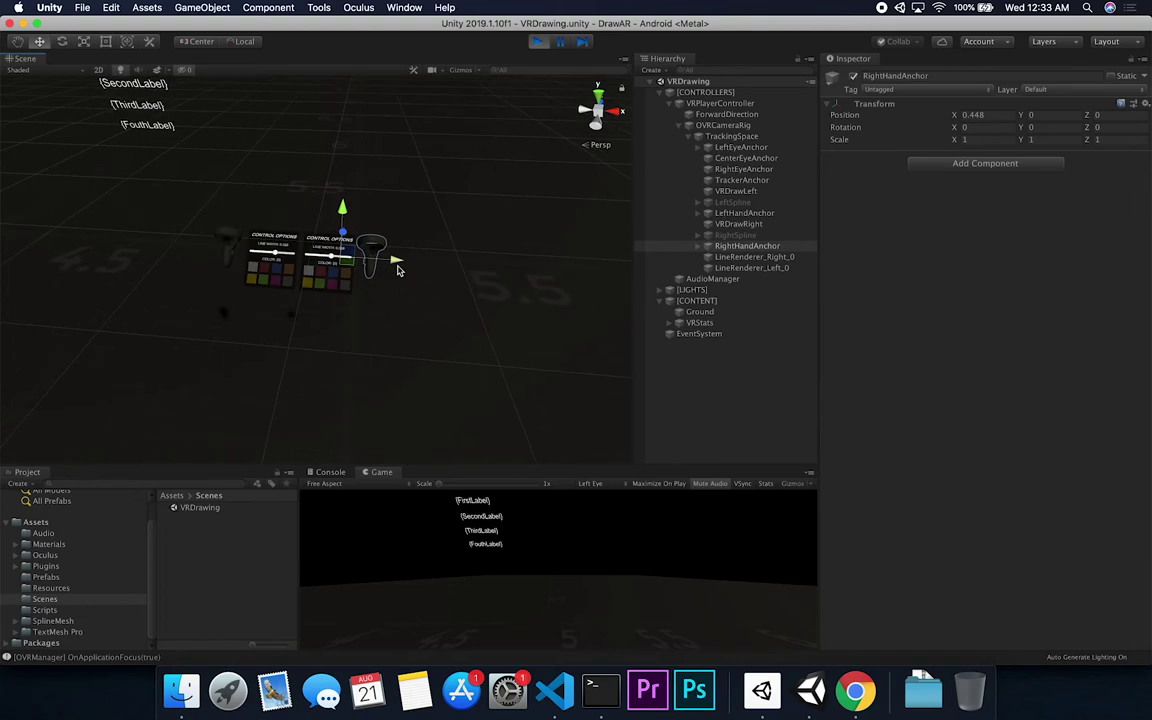
{"action": "scroll", "coordinate": [399, 265], "scroll_direction": "up", "scroll_amount": 5}
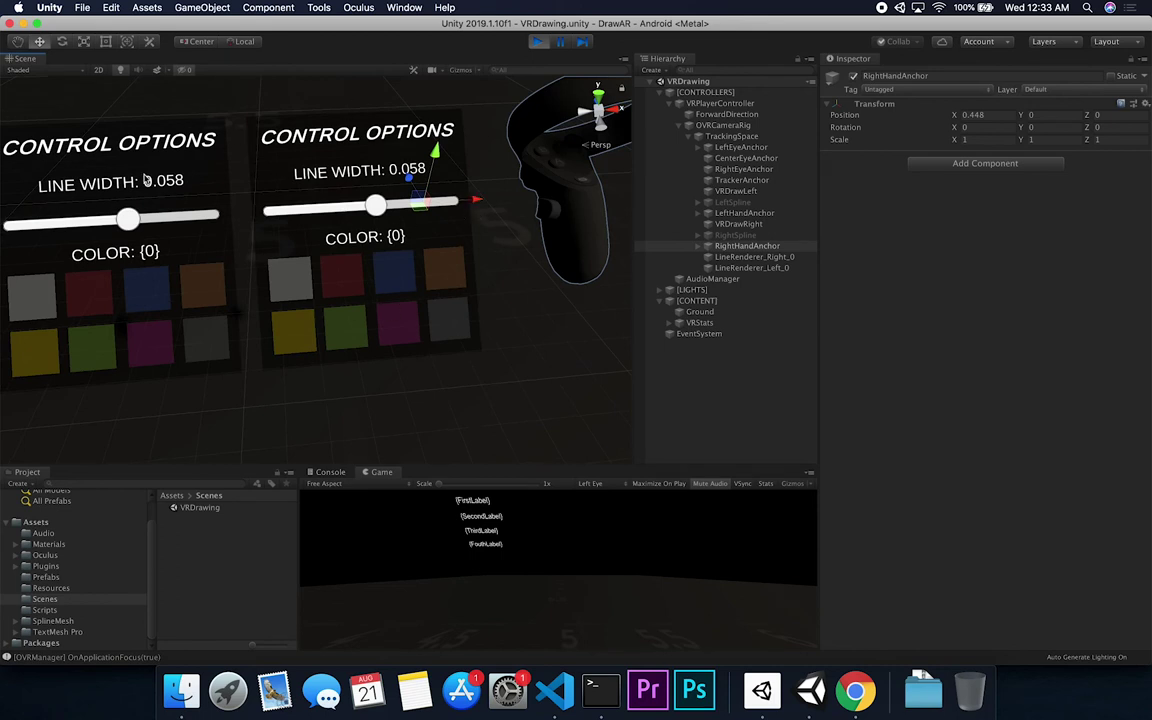
{"action": "scroll", "coordinate": [460, 294], "scroll_direction": "down", "scroll_amount": 5}
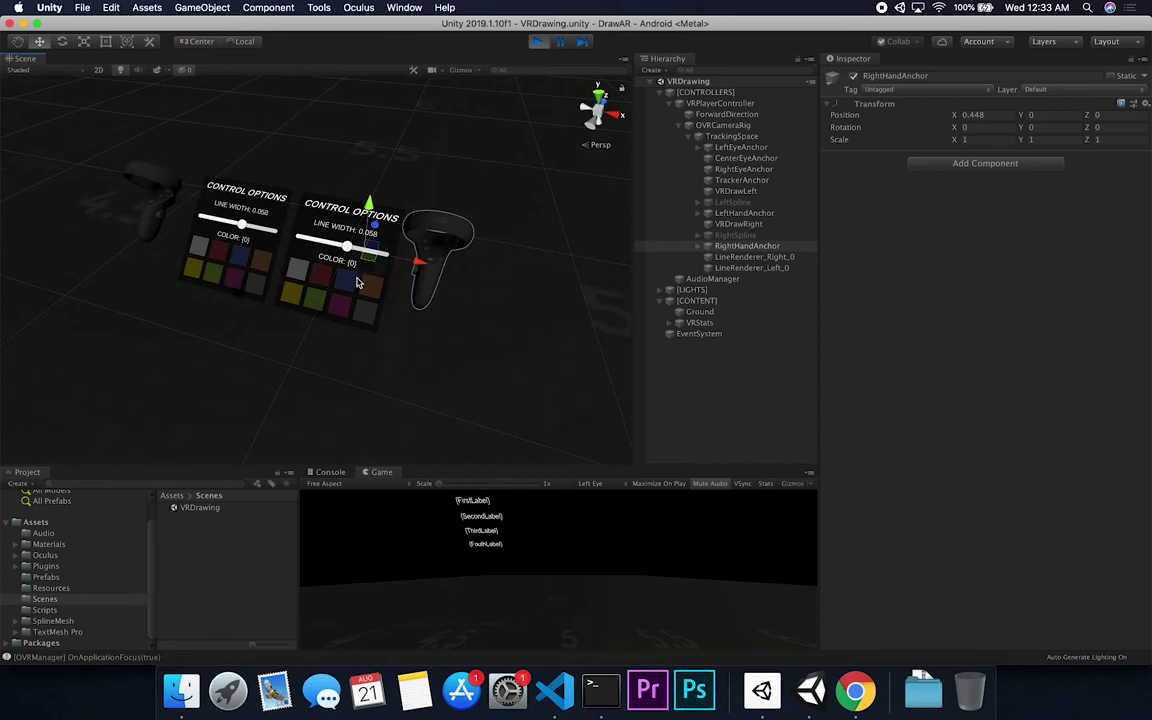
{"action": "key", "text": "super+Tab"}
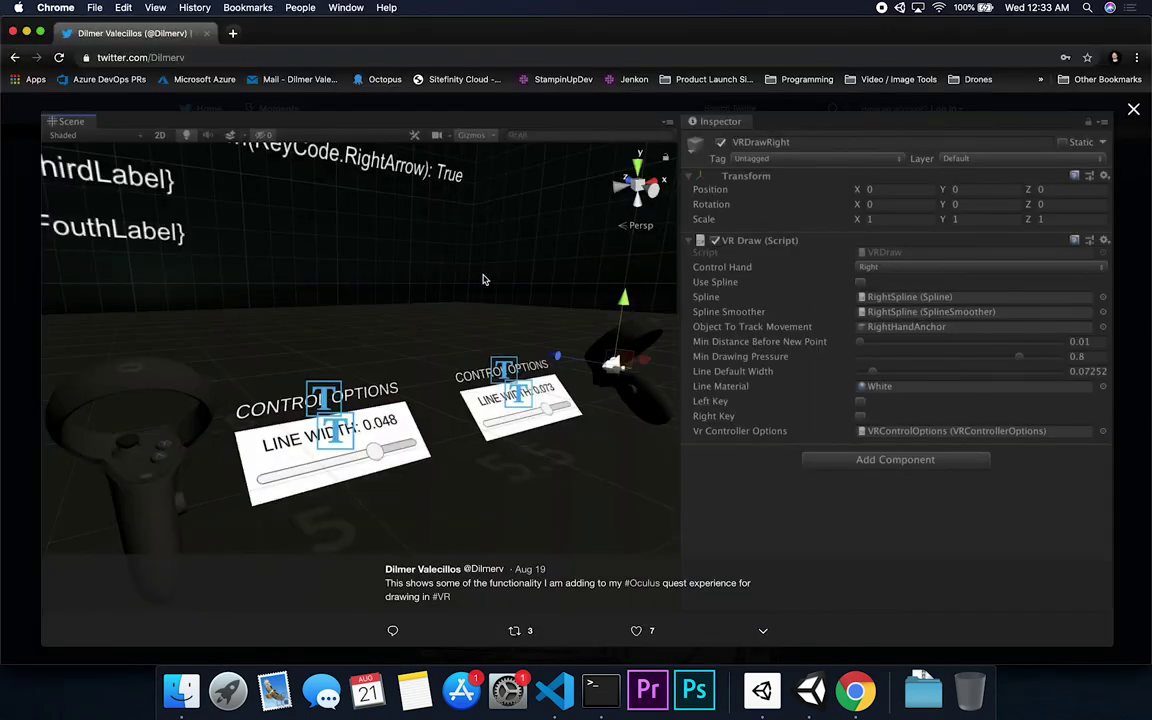
- Close the enlarged tweet view and play the 'Improved the #UI' video
{"action": "key", "text": "Escape"}
{"action": "scroll", "coordinate": [586, 387], "scroll_direction": "up", "scroll_amount": 3}
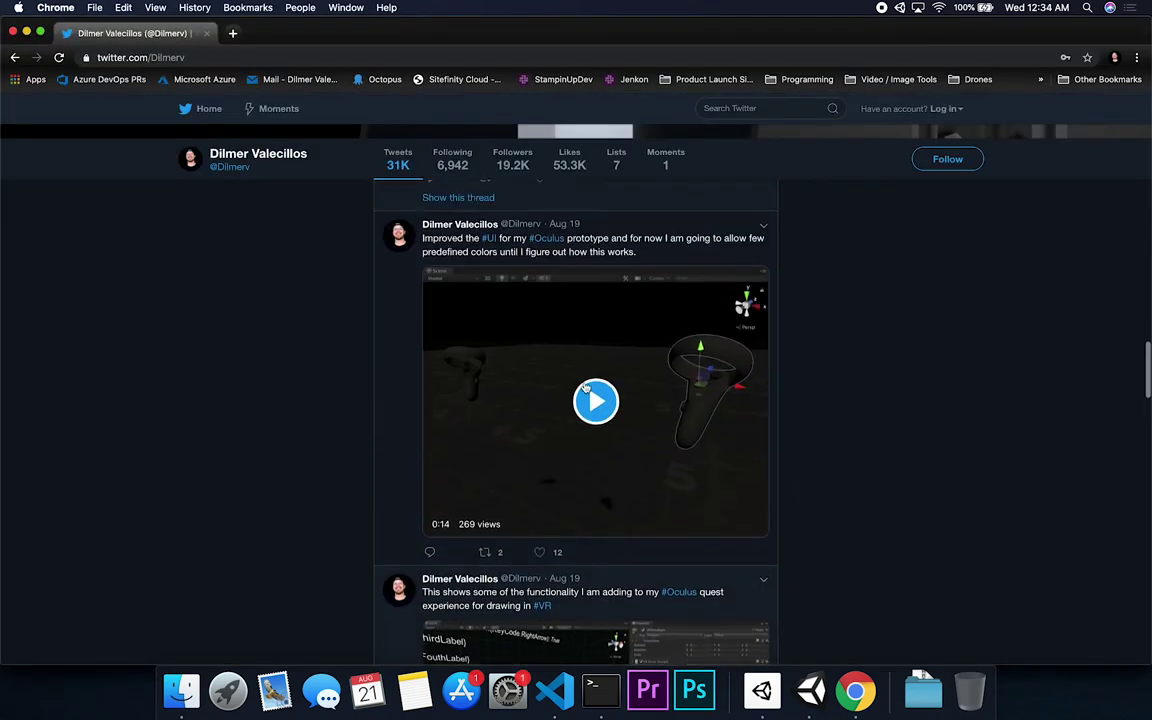
{"action": "left_click", "coordinate": [590, 395]}
- Scroll through the profile timeline to review the earlier drawing demo tweets
{"action": "scroll", "coordinate": [623, 455], "scroll_direction": "down", "scroll_amount": 1}
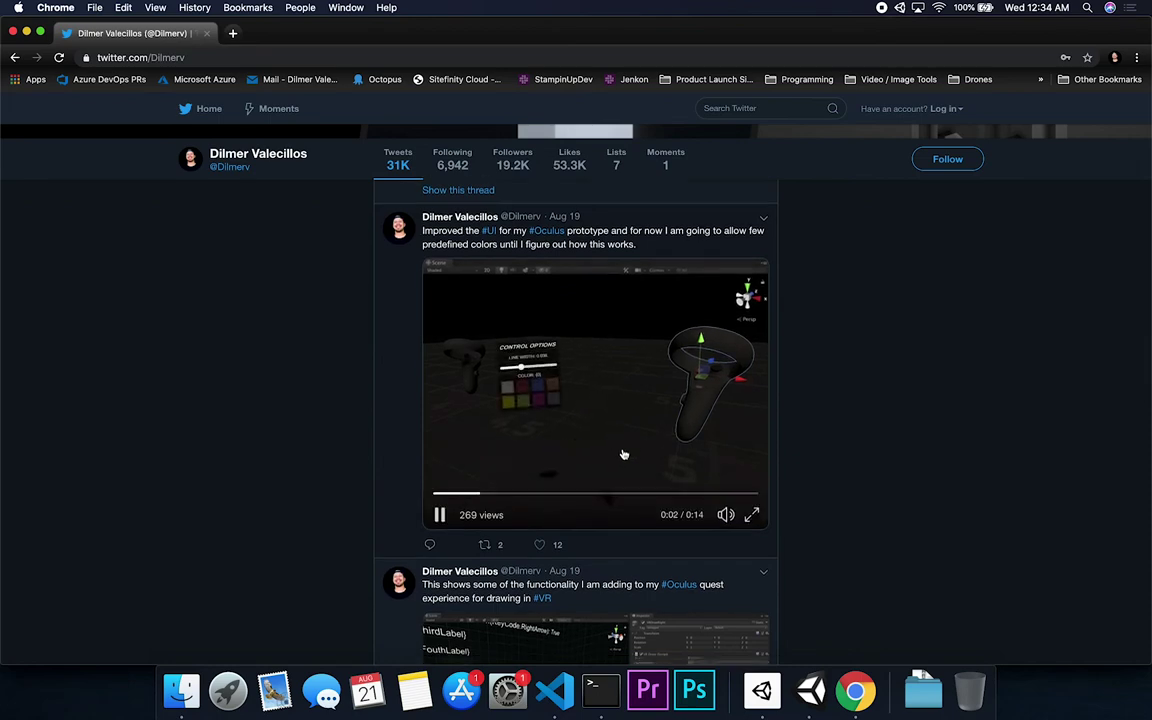
{"action": "scroll", "coordinate": [623, 455], "scroll_direction": "up", "scroll_amount": 5}
{"action": "scroll", "coordinate": [623, 455], "scroll_direction": "down", "scroll_amount": 7}
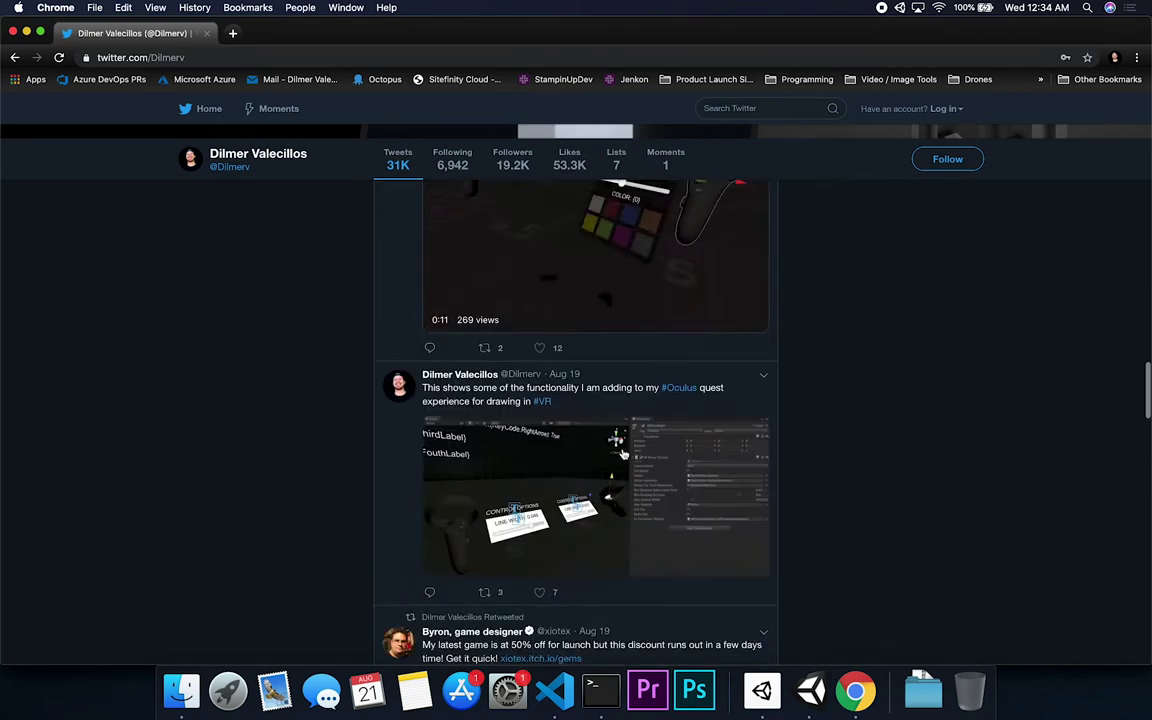
{"action": "scroll", "coordinate": [623, 455], "scroll_direction": "down", "scroll_amount": 14}
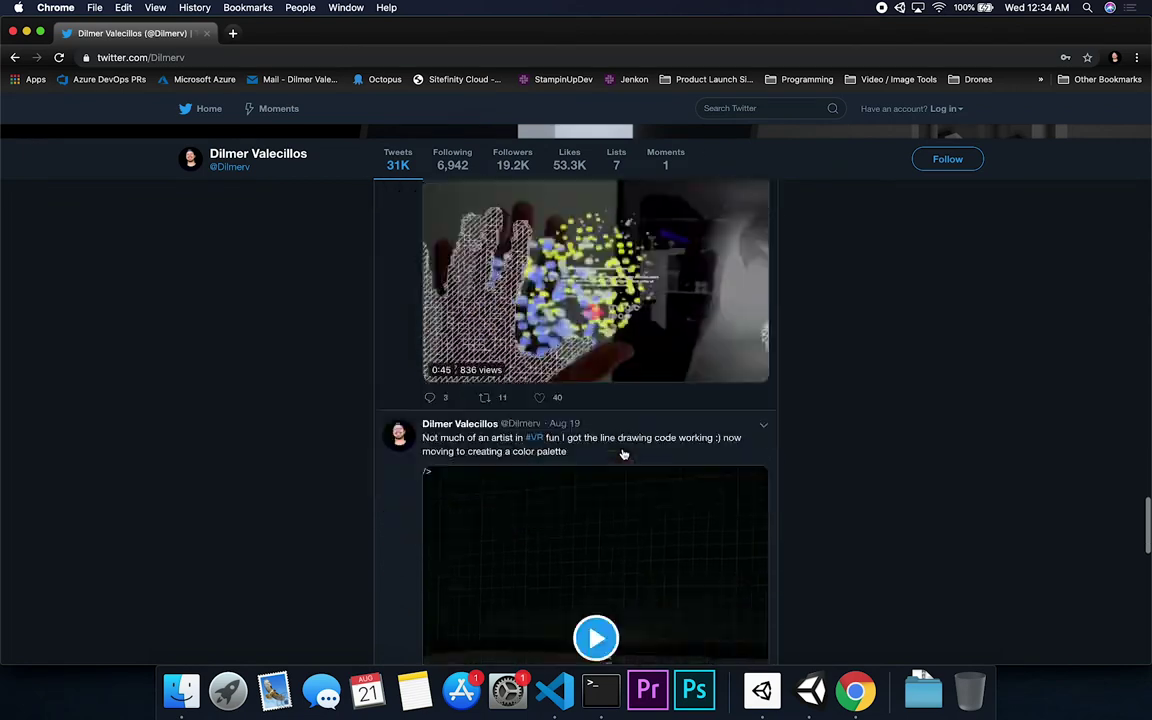
{"action": "scroll", "coordinate": [623, 455], "scroll_direction": "down", "scroll_amount": 2}
{"action": "scroll", "coordinate": [623, 455], "scroll_direction": "up", "scroll_amount": 6}
{"action": "scroll", "coordinate": [623, 455], "scroll_direction": "down", "scroll_amount": 6}
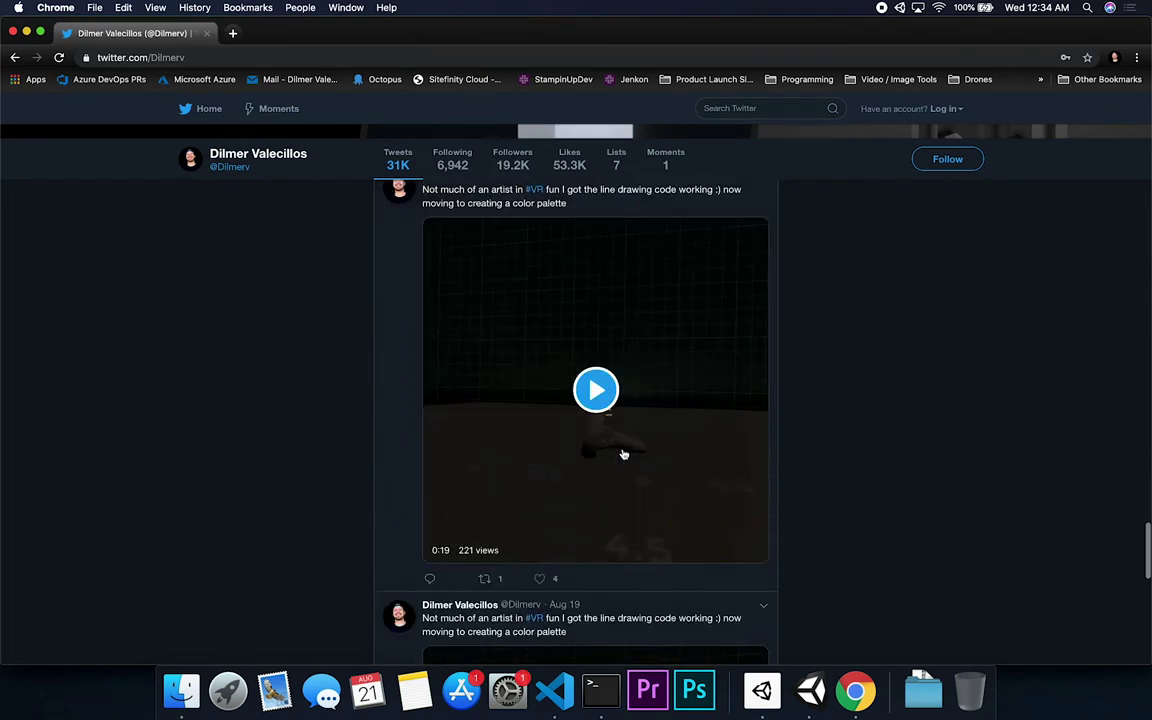
{"action": "scroll", "coordinate": [640, 494], "scroll_direction": "down", "scroll_amount": 3}
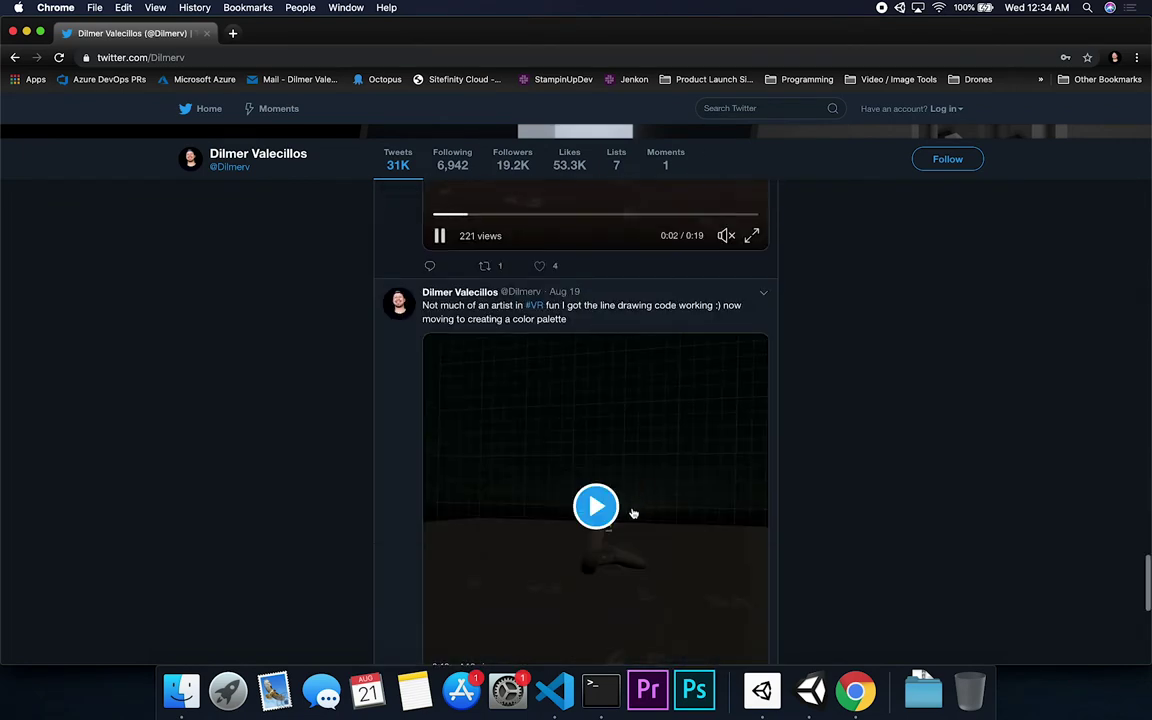
{"action": "scroll", "coordinate": [645, 530], "scroll_direction": "down", "scroll_amount": 3}
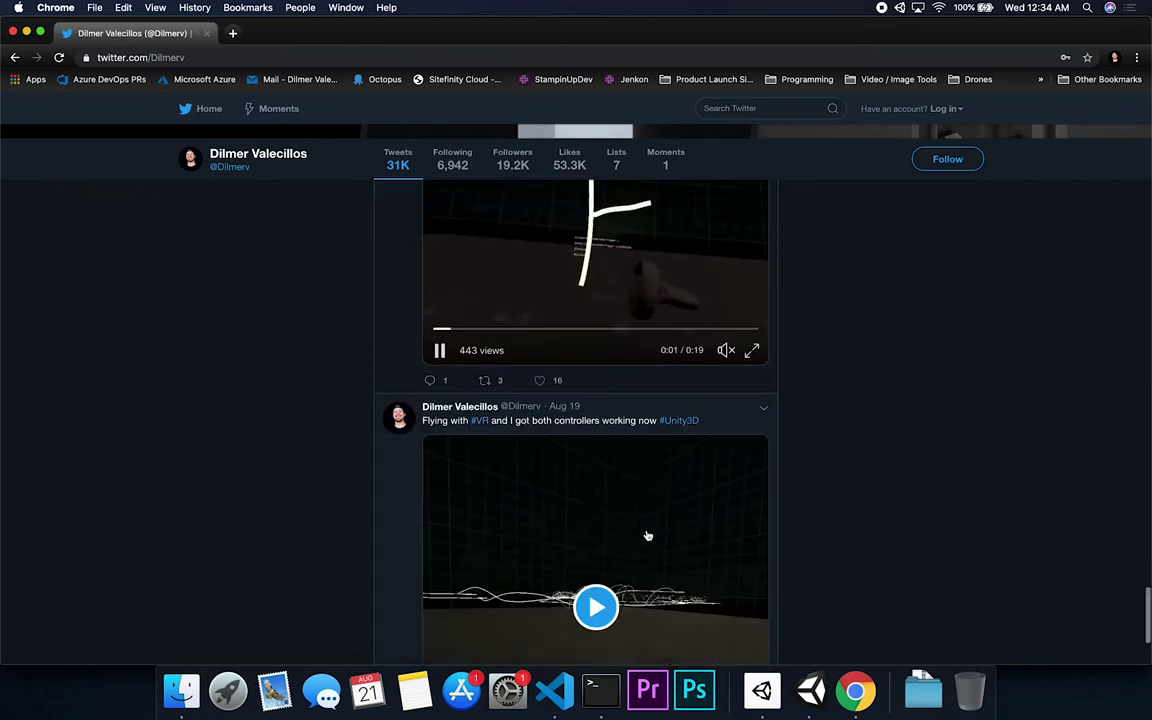
{"action": "scroll", "coordinate": [647, 536], "scroll_direction": "down", "scroll_amount": 2}
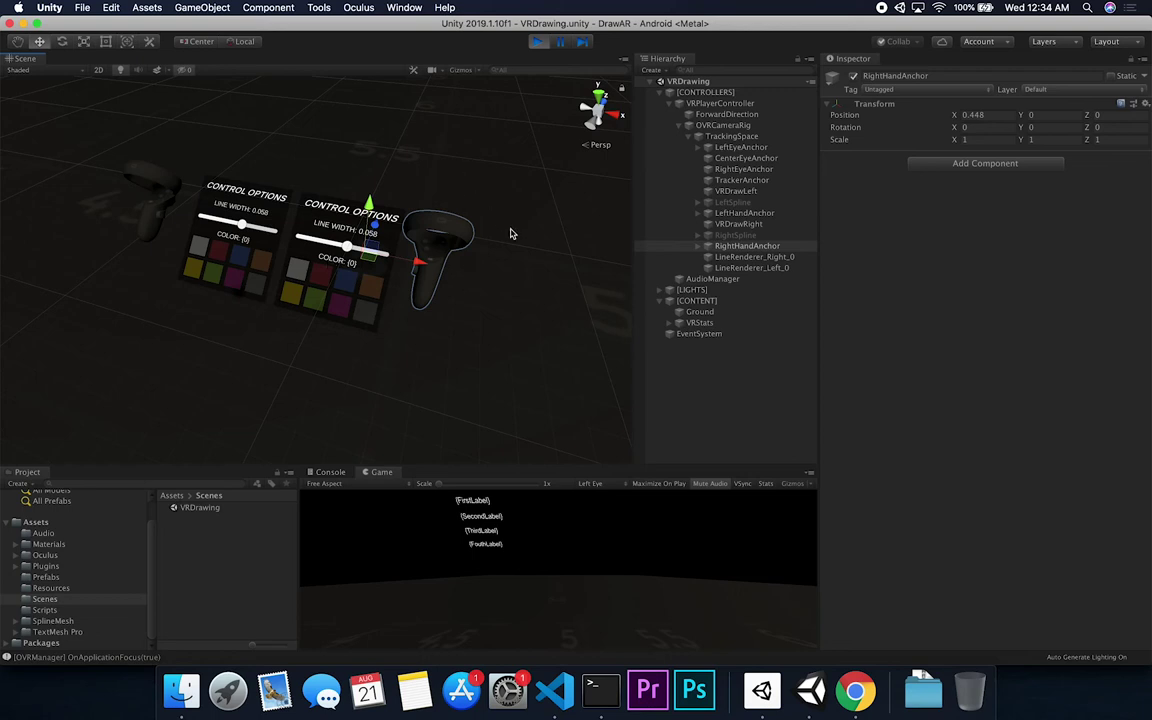
- Select LeftHandAnchor, expand its children and select its VRControlOptions canvas
{"action": "left_click", "coordinate": [735, 191]}
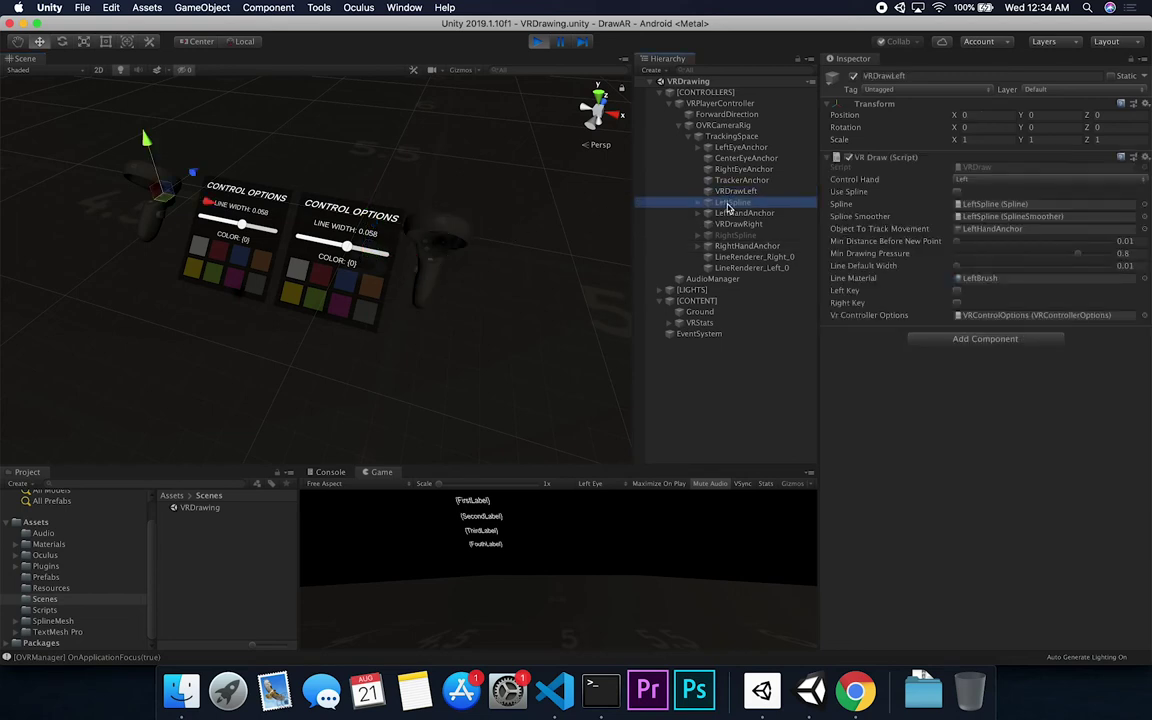
{"action": "left_click", "coordinate": [730, 204]}
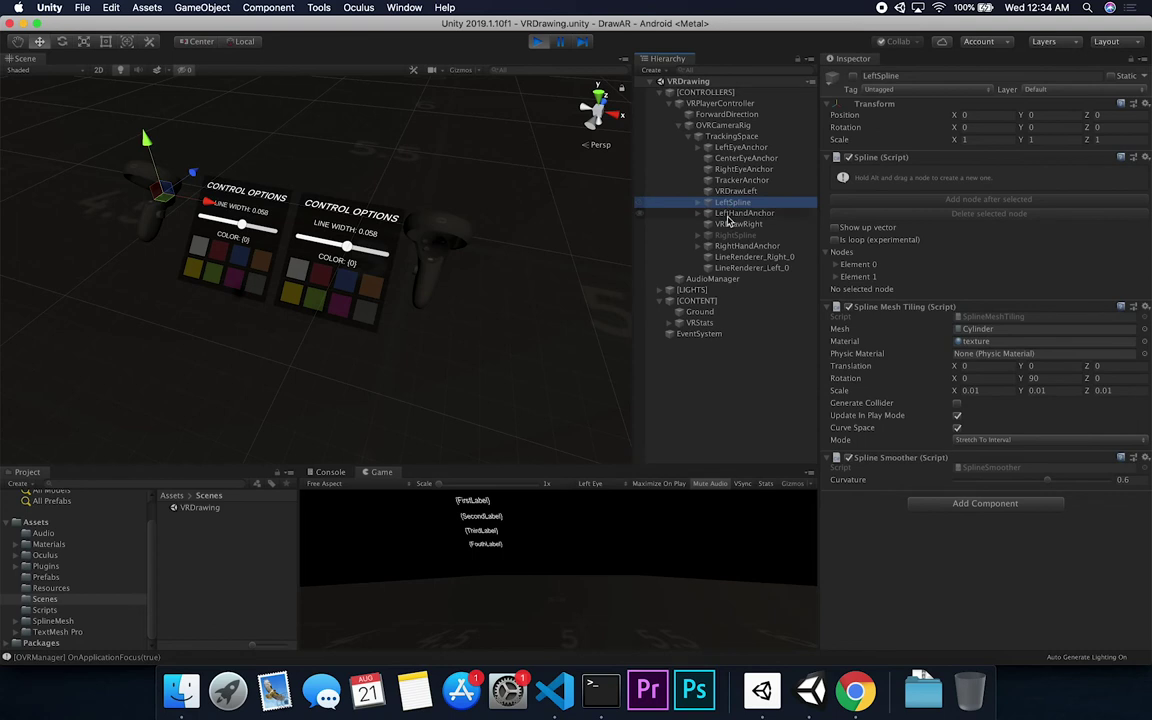
{"action": "left_click", "coordinate": [740, 213]}
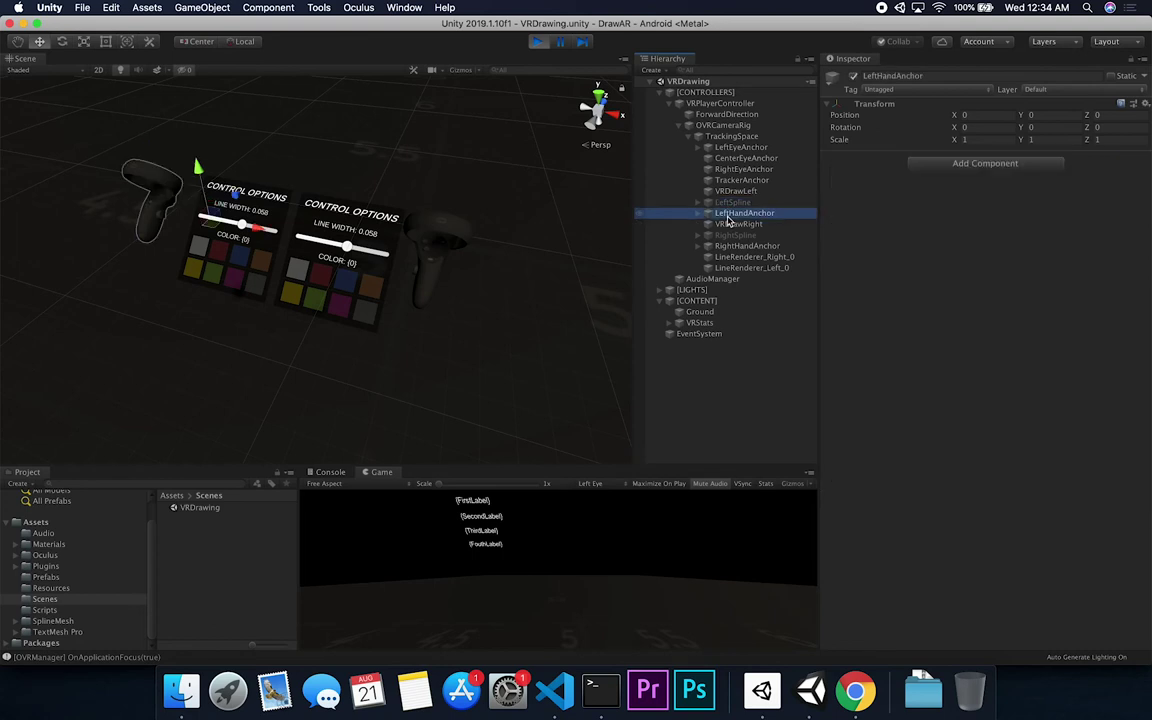
{"action": "left_click", "coordinate": [698, 214]}
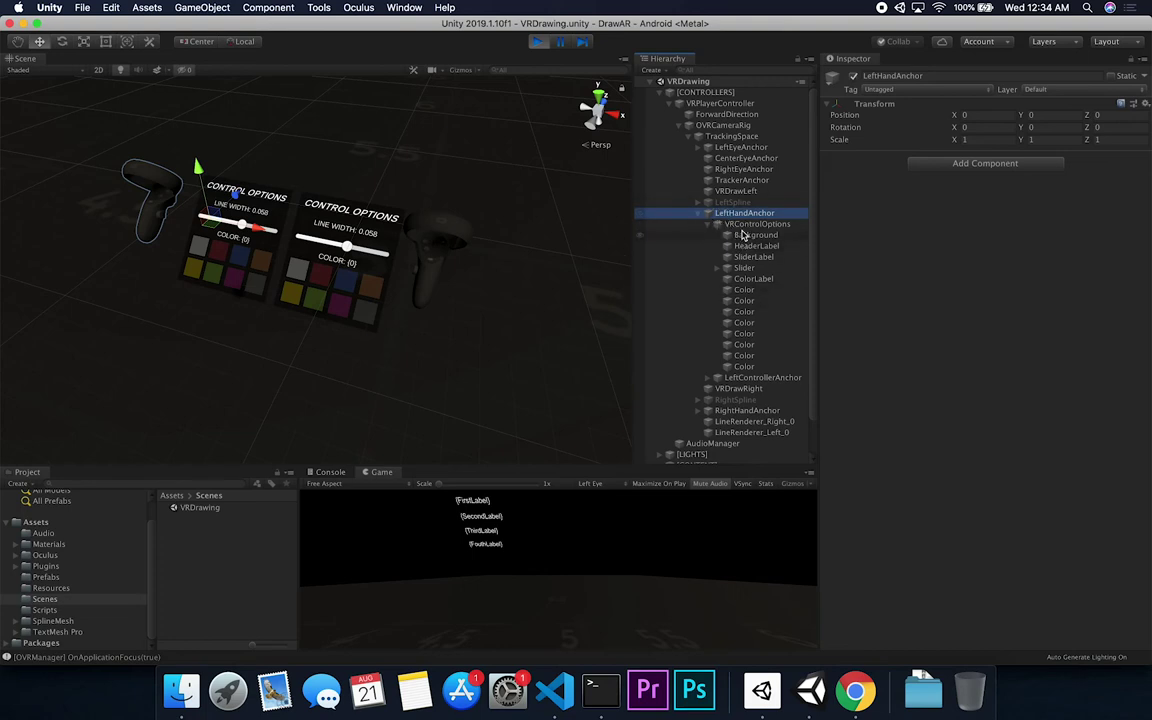
{"action": "left_click", "coordinate": [742, 227]}
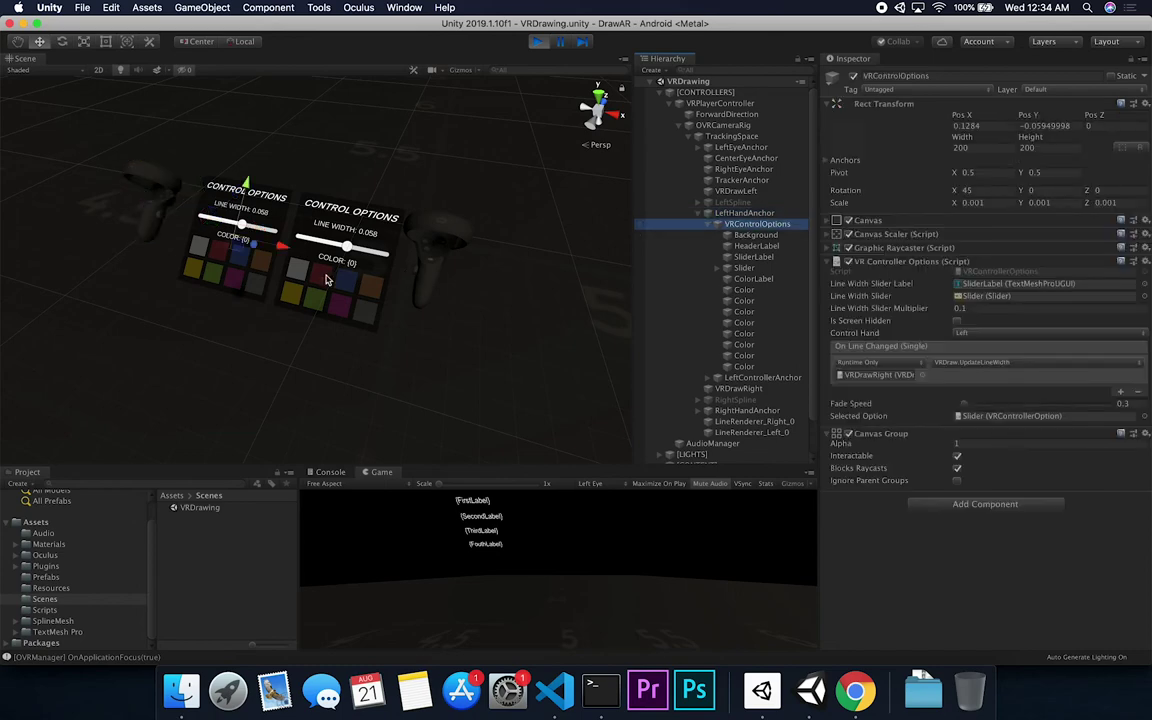
{"action": "left_click_drag", "start_coordinate": [231, 309], "coordinate": [347, 273], "text": "alt"}
{"action": "scroll", "coordinate": [458, 251], "scroll_direction": "up", "scroll_amount": 5}
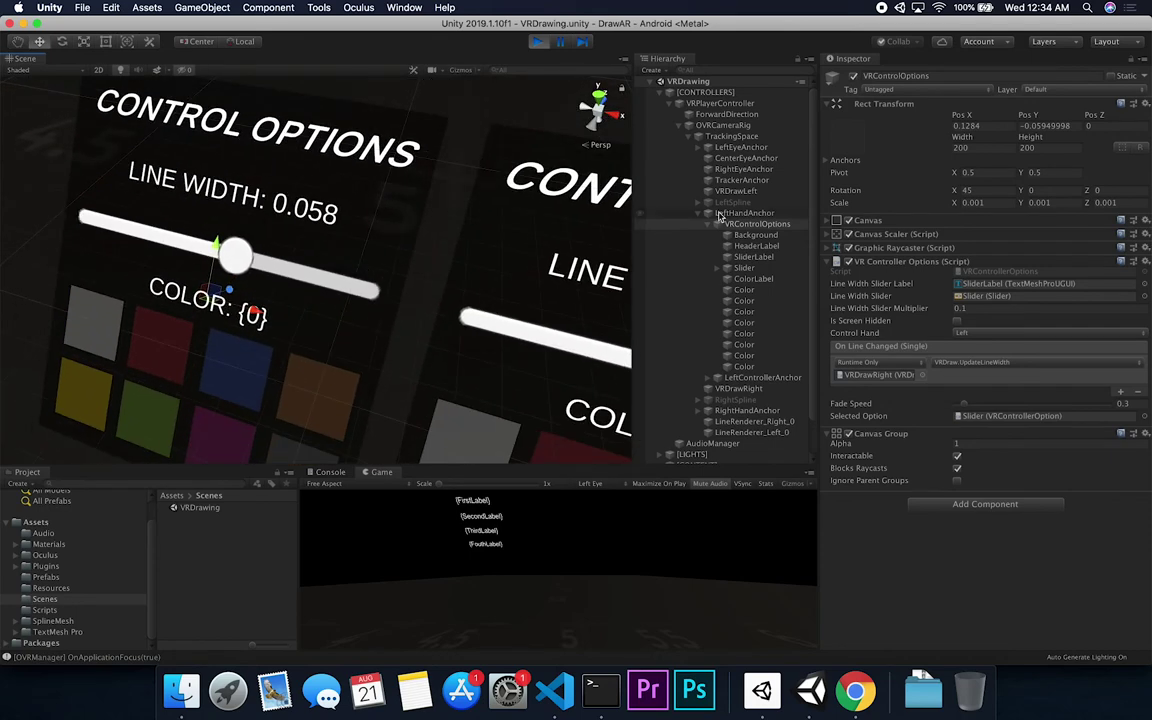
{"action": "left_click", "coordinate": [880, 221]}
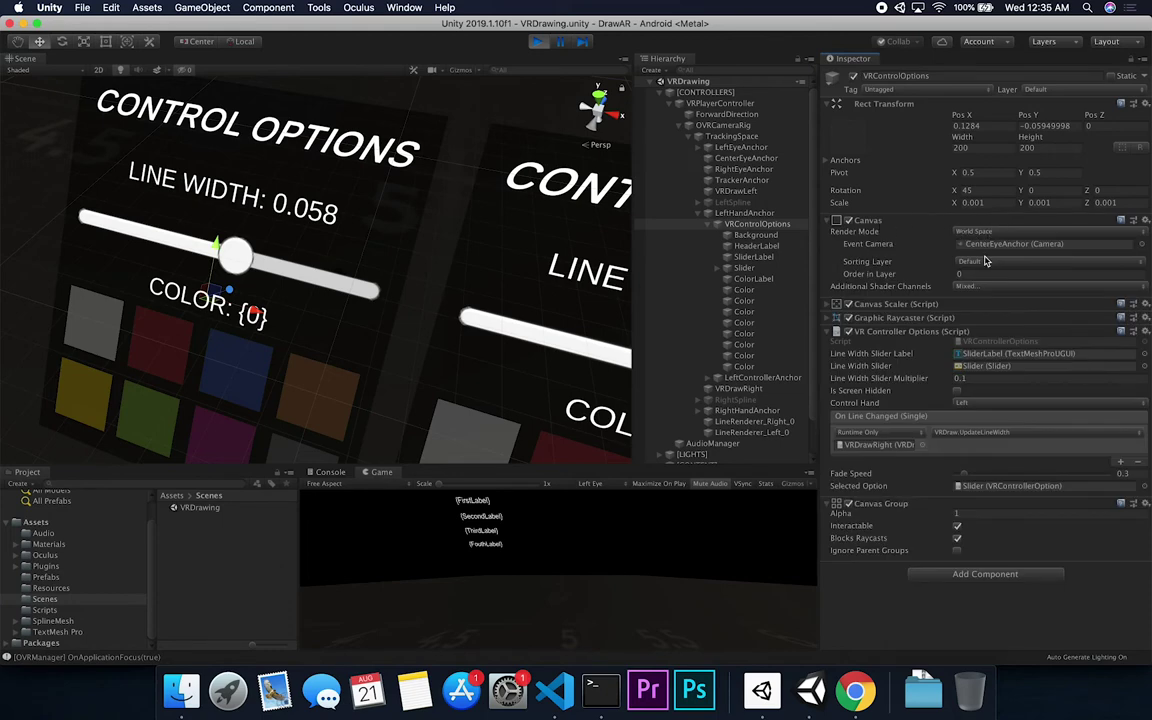
{"action": "scroll", "coordinate": [500, 261], "scroll_direction": "down", "scroll_amount": 3}
{"action": "scroll", "coordinate": [553, 288], "scroll_direction": "up", "scroll_amount": 3}
{"action": "scroll", "coordinate": [553, 290], "scroll_direction": "down", "scroll_amount": 3}
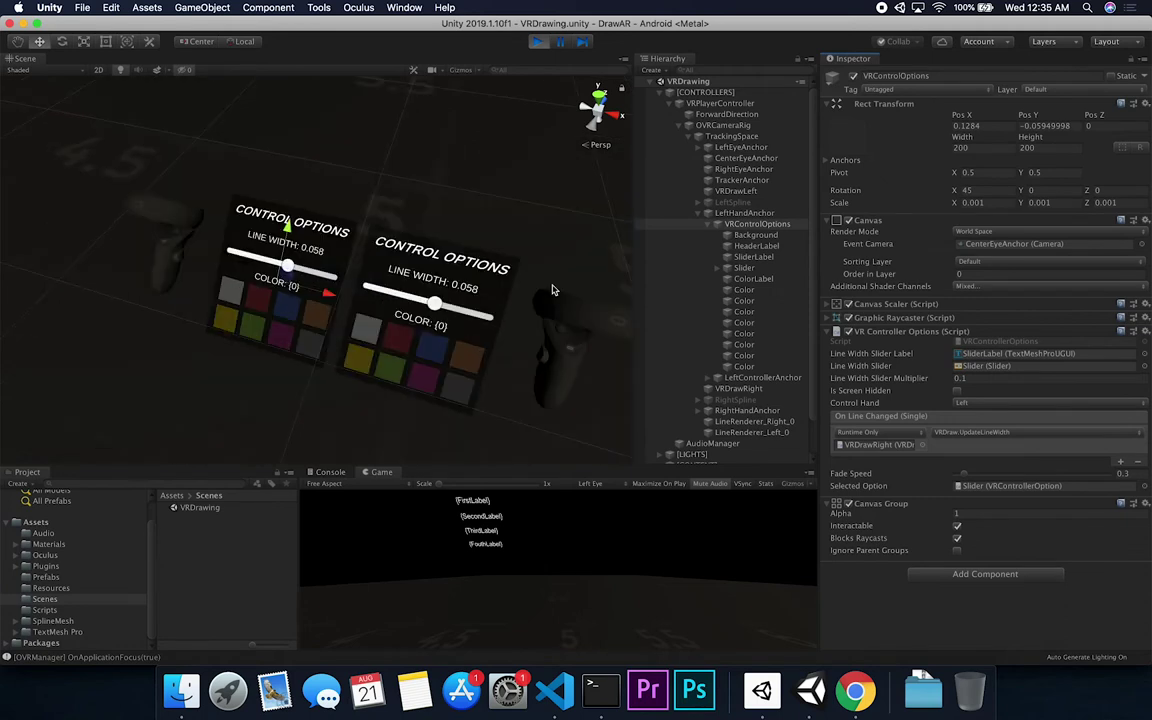
{"action": "right_click_drag", "start_coordinate": [551, 289], "coordinate": [387, 229]}
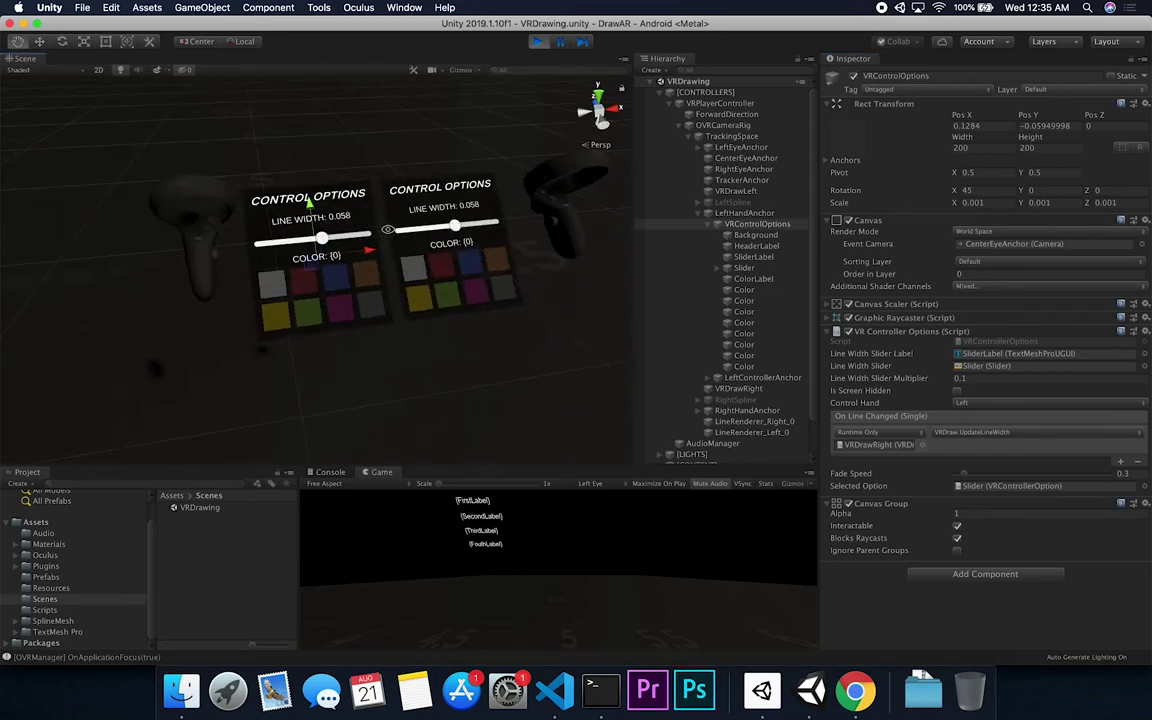
{"action": "left_click", "coordinate": [660, 213]}
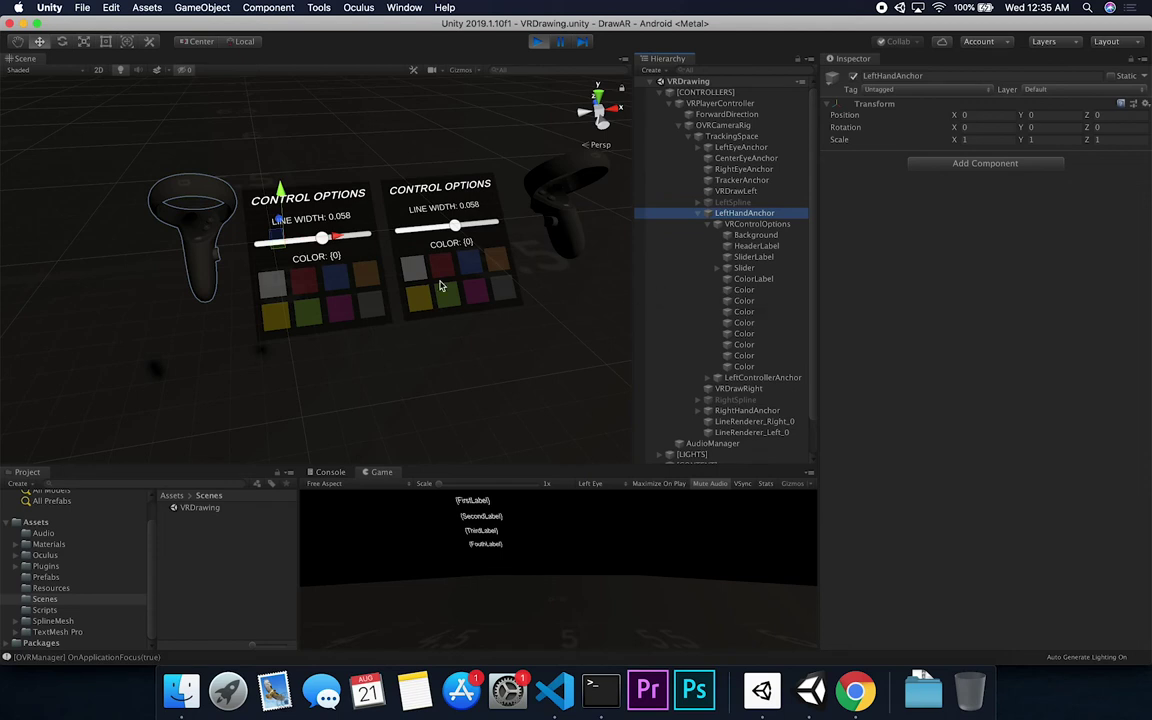
- Nudge the left panel along X, rotate the left controller, then select its VRControlOptions canvas
{"action": "mouse_move", "coordinate": [341, 238]}
{"action": "left_mouse_down"}
{"action": "mouse_move", "coordinate": [205, 245]}
{"action": "mouse_move", "coordinate": [322, 258]}
{"action": "mouse_move", "coordinate": [247, 296]}
{"action": "mouse_move", "coordinate": [373, 267]}
{"action": "mouse_move", "coordinate": [330, 250]}
{"action": "mouse_move", "coordinate": [338, 240]}
{"action": "left_mouse_up"}
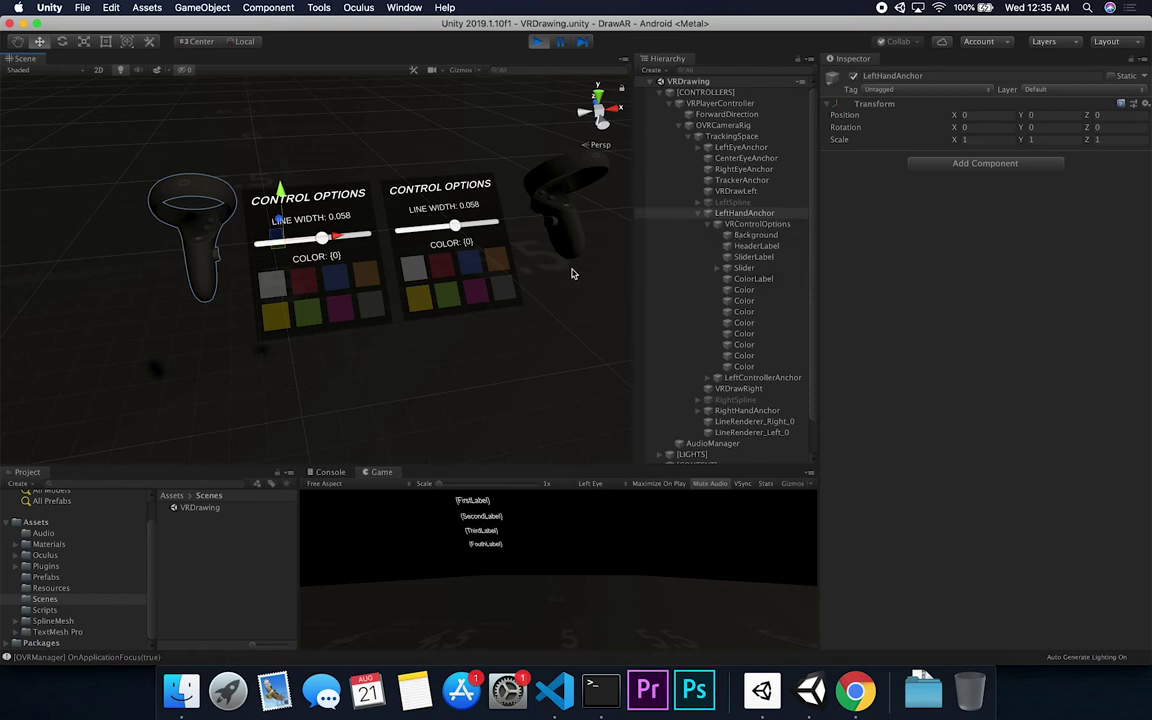
{"action": "key", "text": "e"}
{"action": "left_click_drag", "start_coordinate": [247, 236], "coordinate": [274, 189]}
{"action": "left_click_drag", "start_coordinate": [234, 228], "coordinate": [276, 196]}
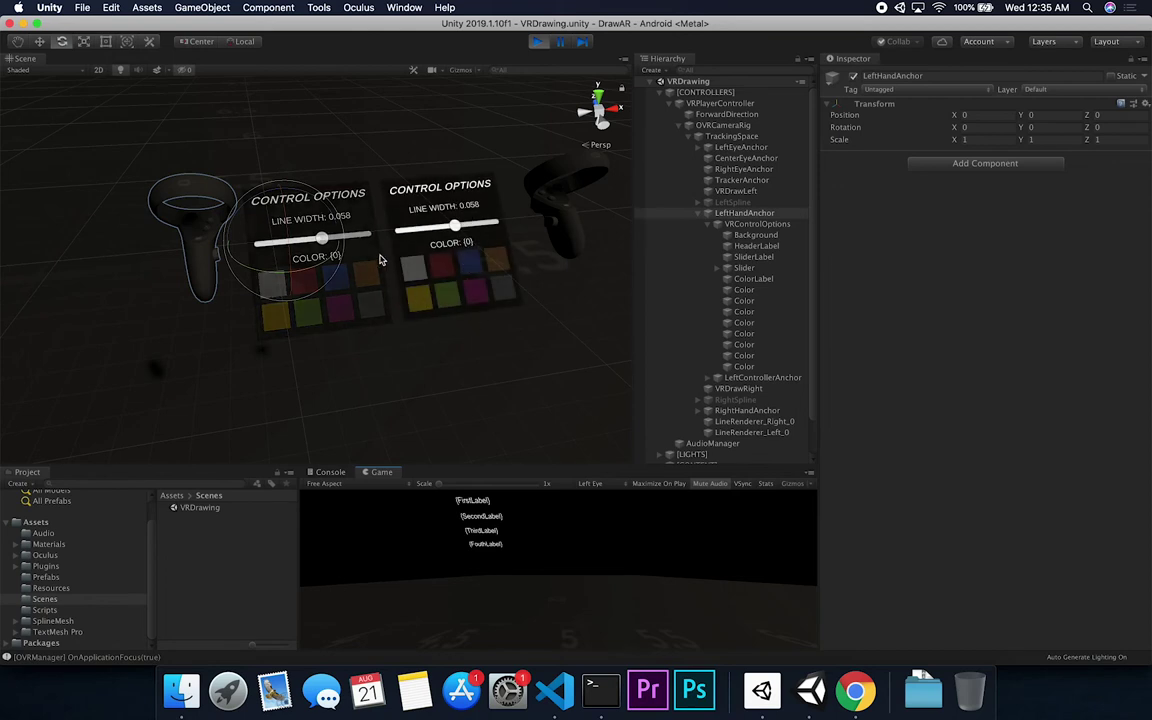
{"action": "left_click", "coordinate": [757, 224]}
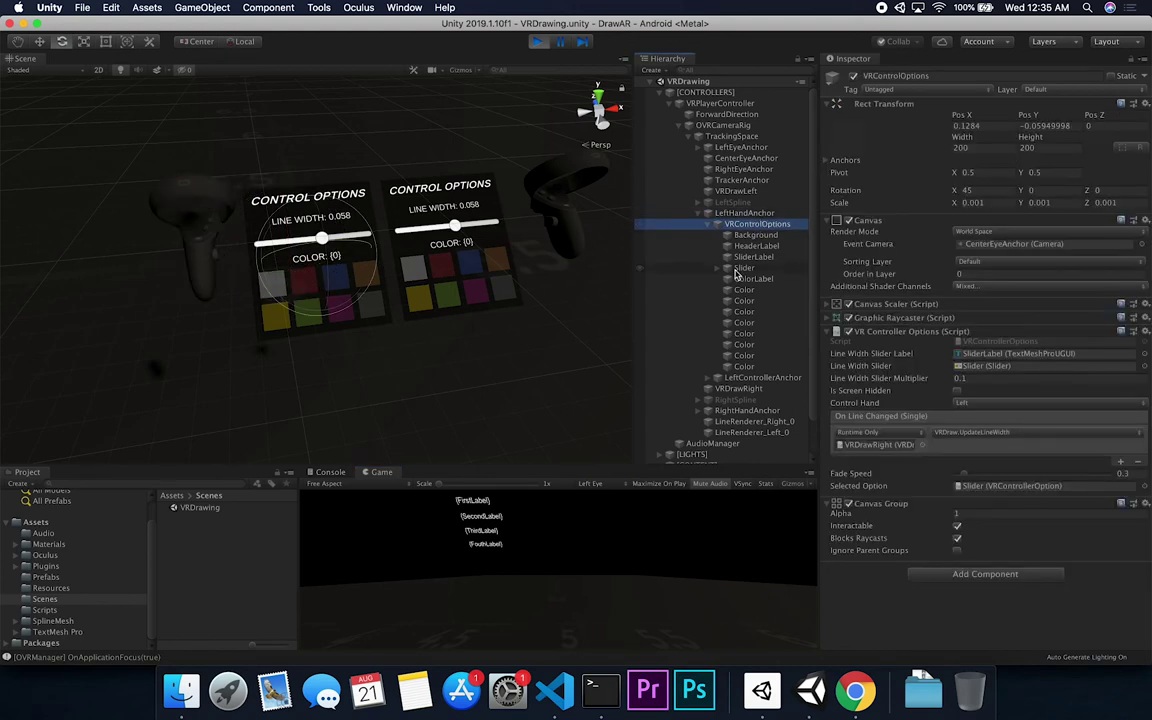
- Compare the right and left VRControlOptions canvases, then select the left panel's Background element
{"action": "left_click", "coordinate": [713, 224]}
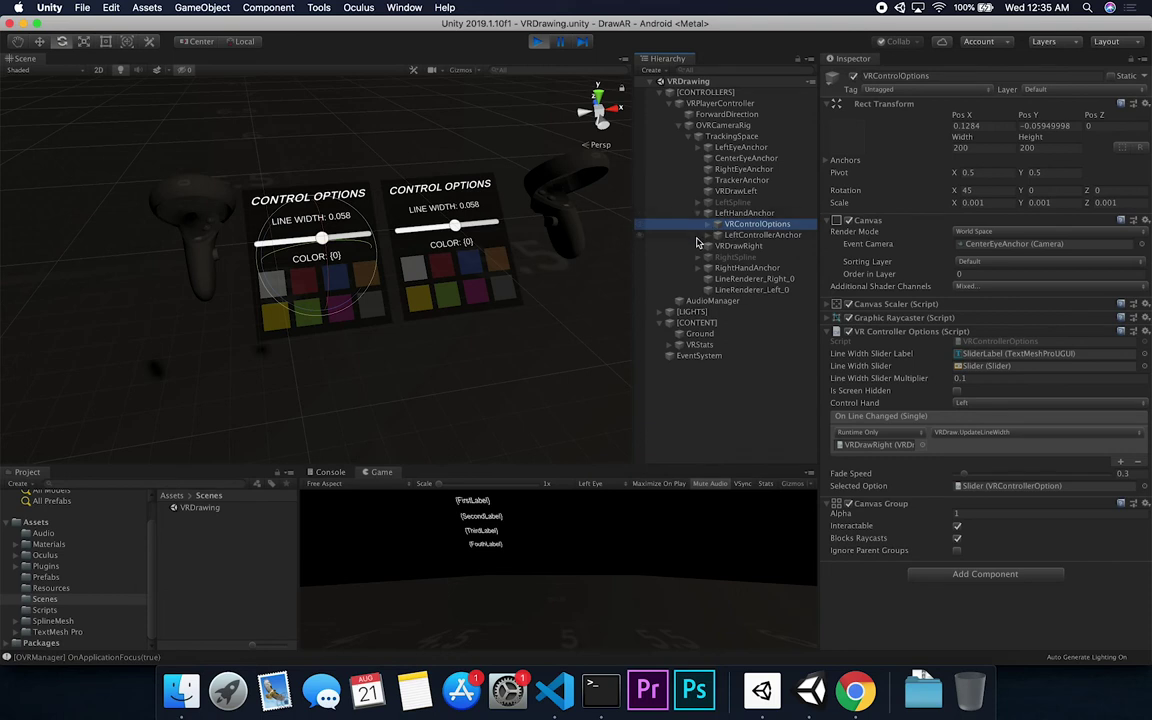
{"action": "left_click", "coordinate": [702, 268]}
{"action": "left_click", "coordinate": [717, 289]}
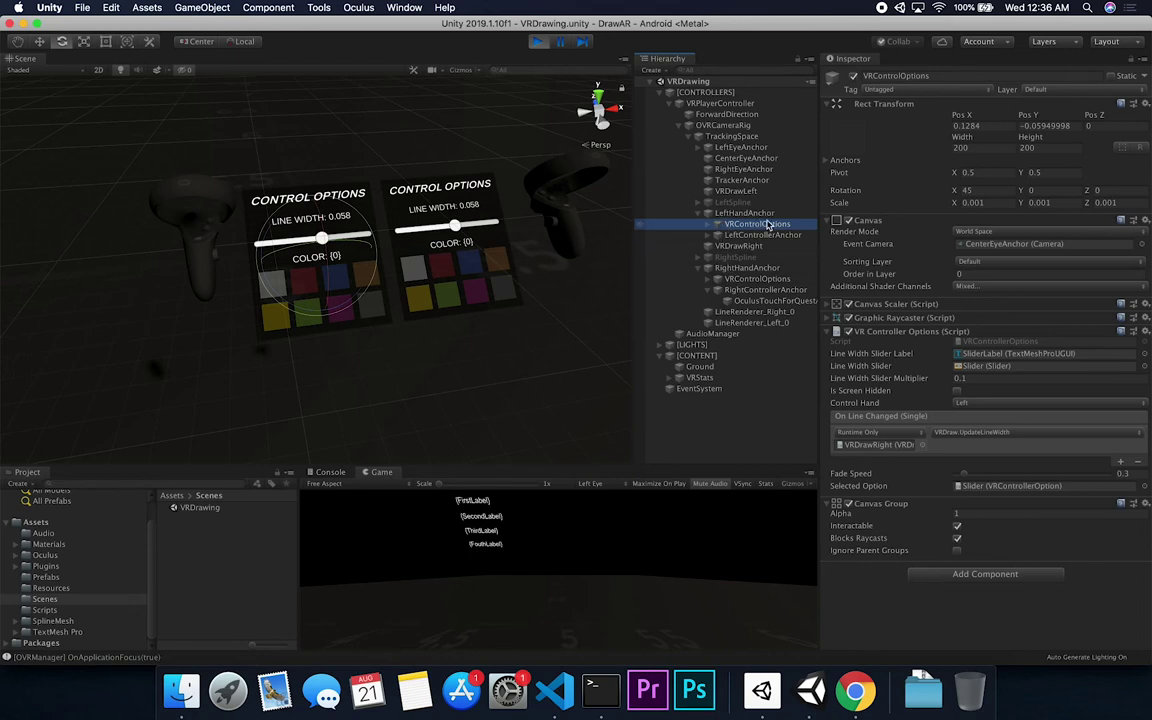
{"action": "left_click", "coordinate": [750, 279]}
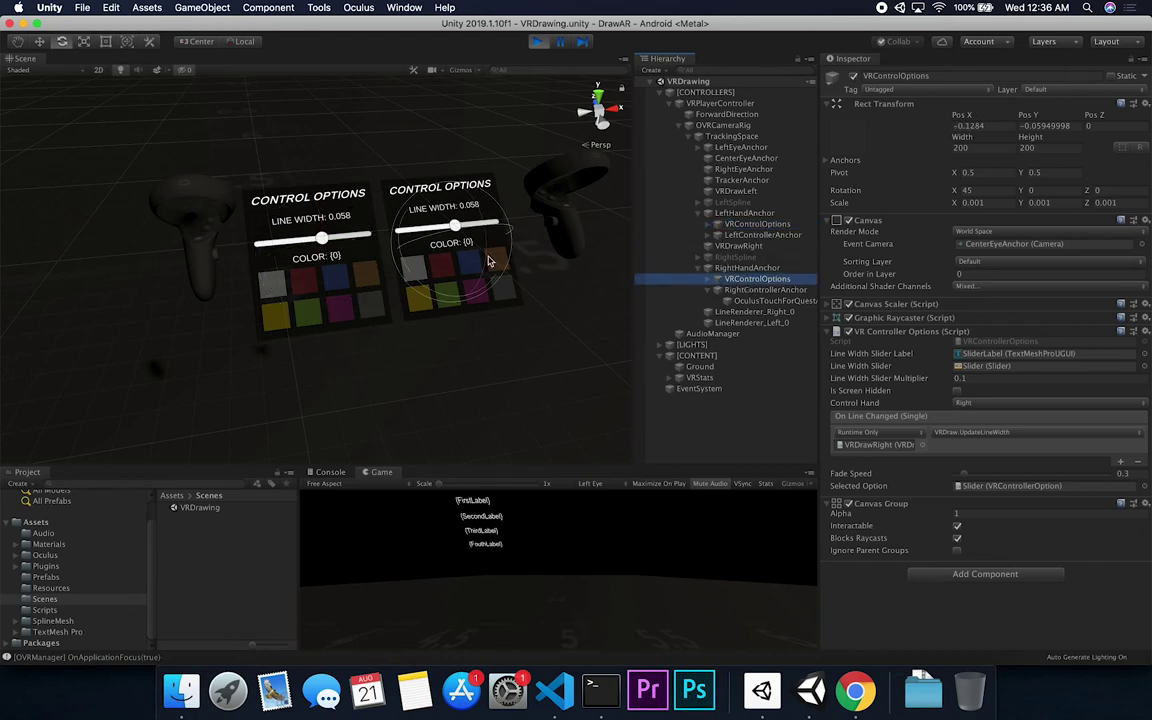
{"action": "left_click", "coordinate": [760, 224]}
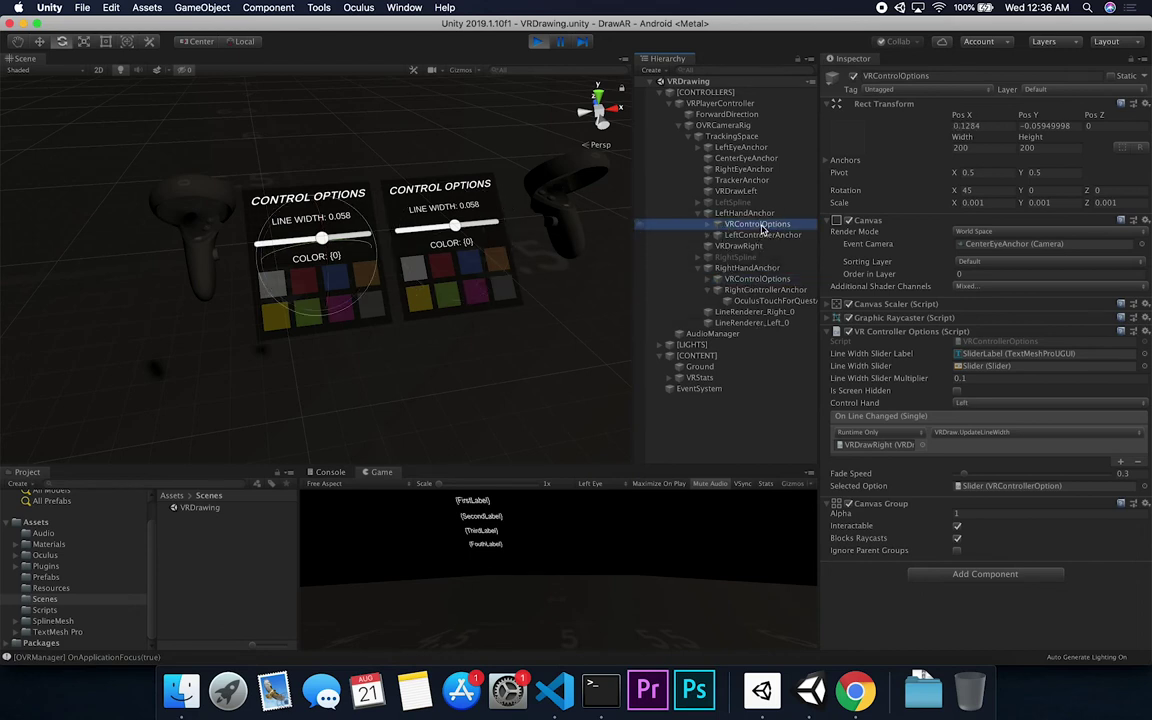
{"action": "key", "text": "Right"}
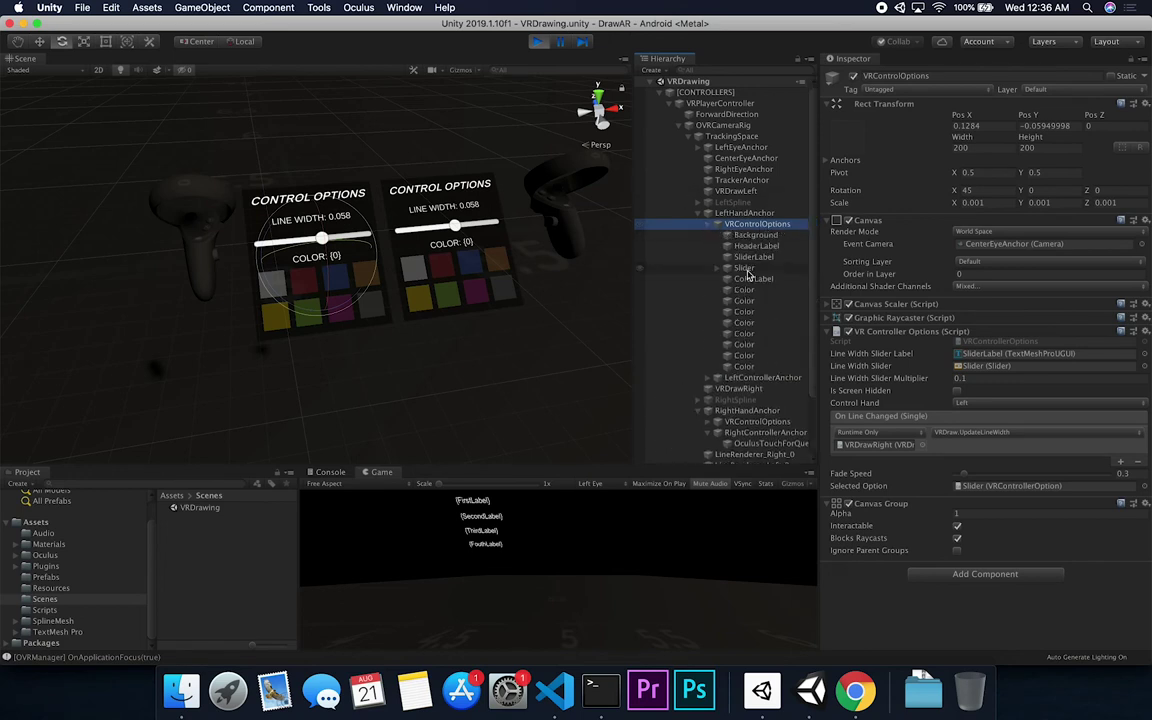
{"action": "left_click", "coordinate": [758, 236]}
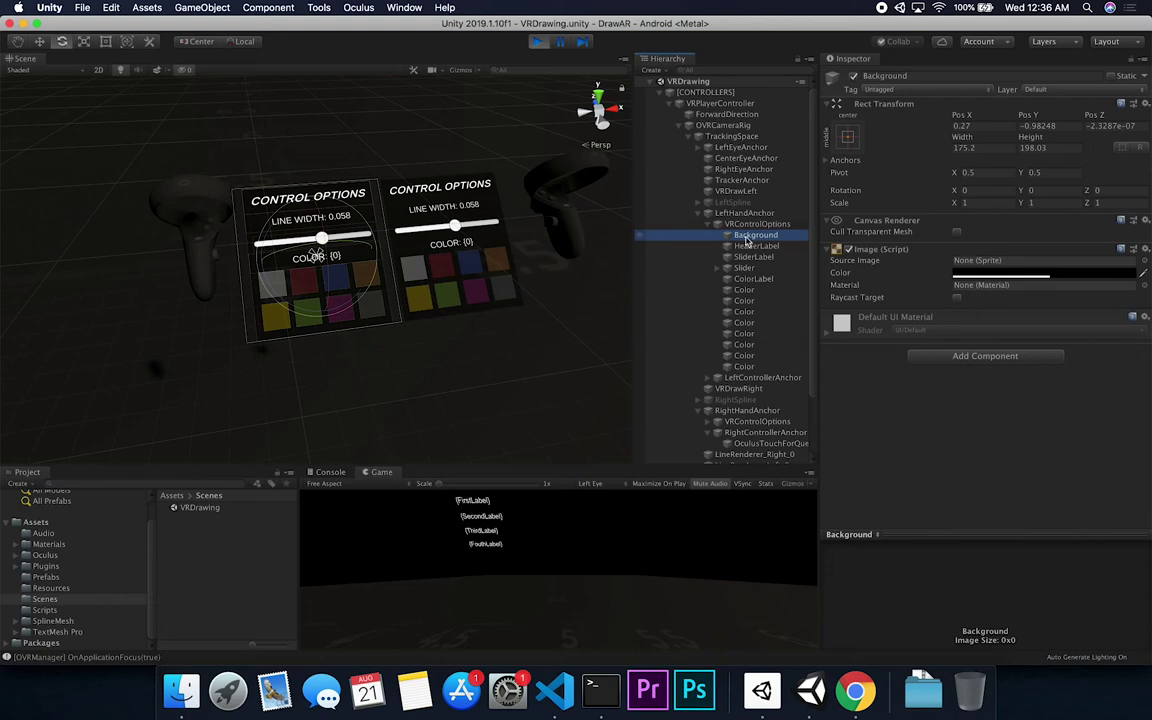
- Inspect HeaderLabel, orbit onto the left panel, then select SliderLabel reading 'LINE WIDTH: 0.058'
{"action": "left_click", "coordinate": [672, 245]}
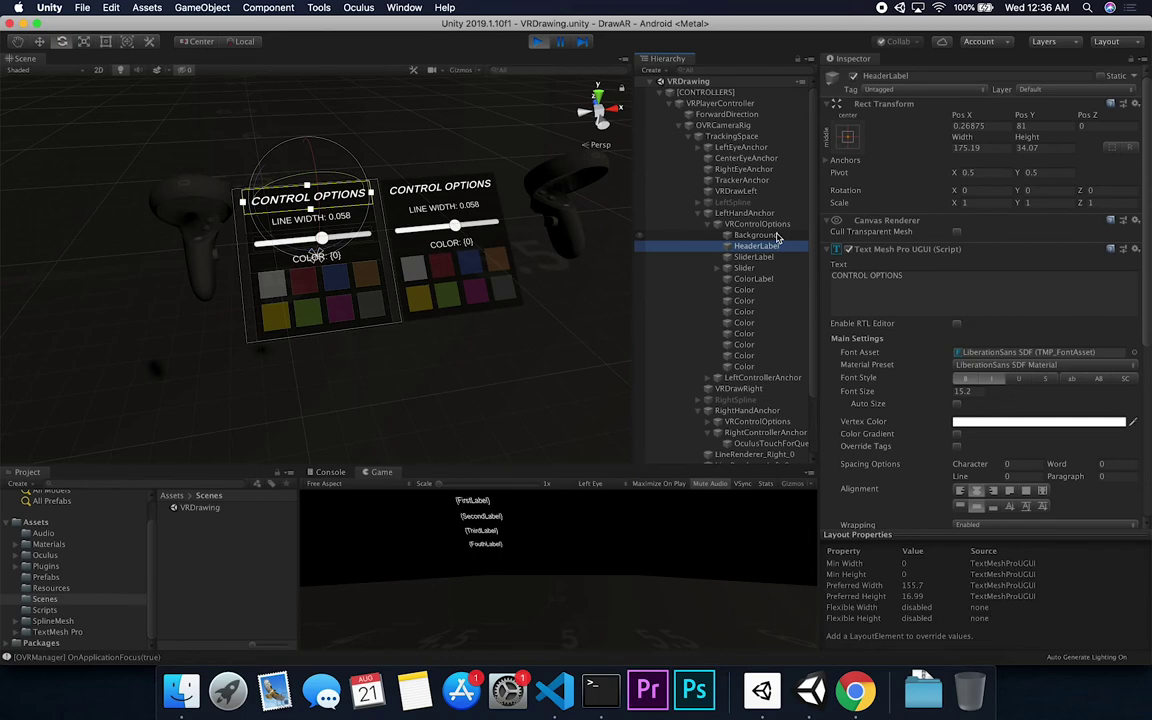
{"action": "scroll", "coordinate": [336, 144], "scroll_direction": "up", "scroll_amount": 5}
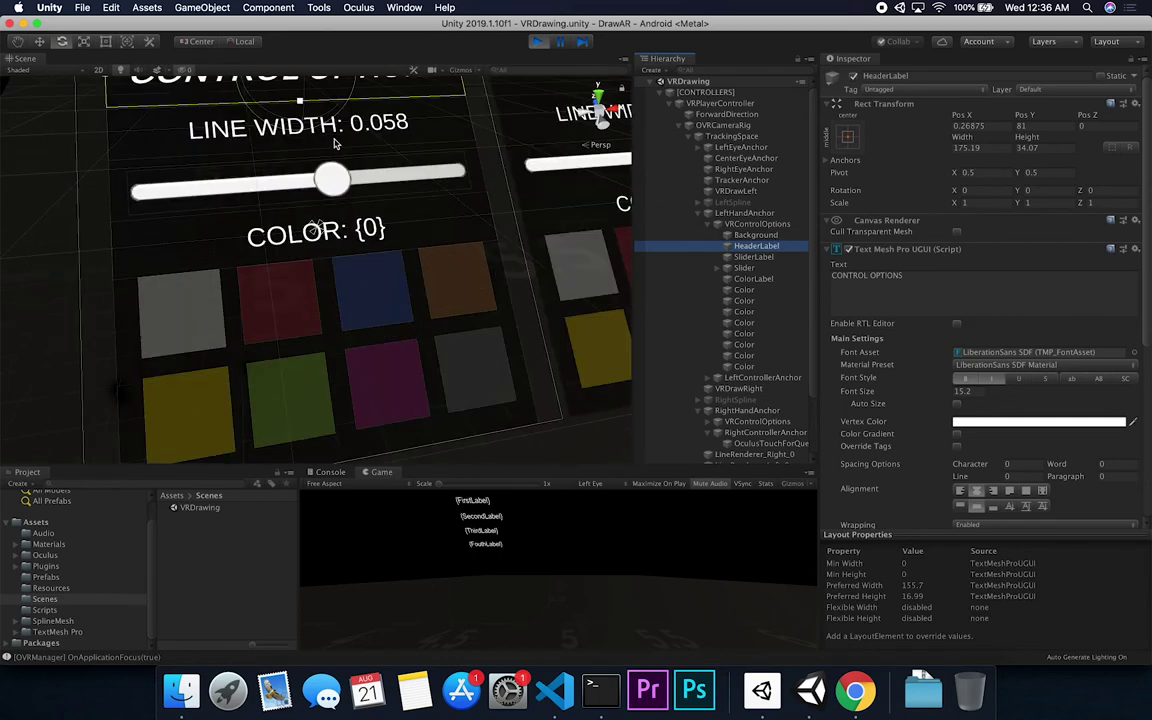
{"action": "scroll", "coordinate": [336, 144], "scroll_direction": "down", "scroll_amount": 2}
{"action": "left_click_drag", "start_coordinate": [336, 144], "coordinate": [215, 206], "text": "alt"}
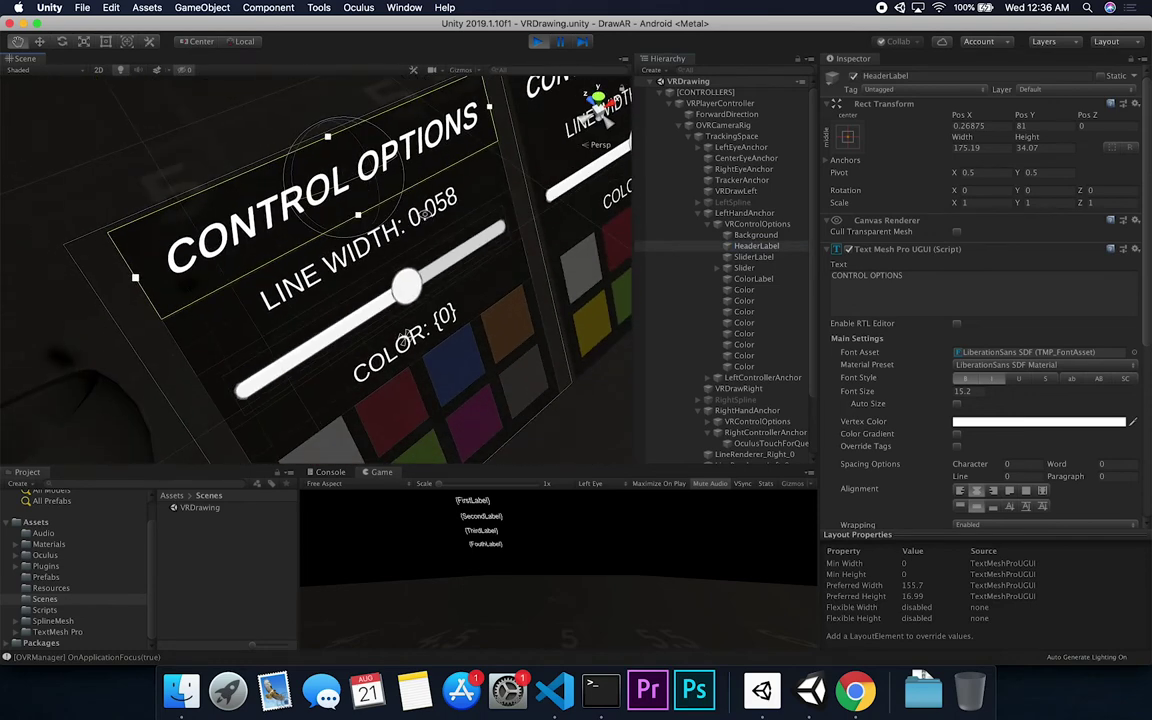
{"action": "left_click_drag", "start_coordinate": [240, 276], "coordinate": [350, 263], "text": "alt"}
{"action": "scroll", "coordinate": [350, 263], "scroll_direction": "down", "scroll_amount": 3}
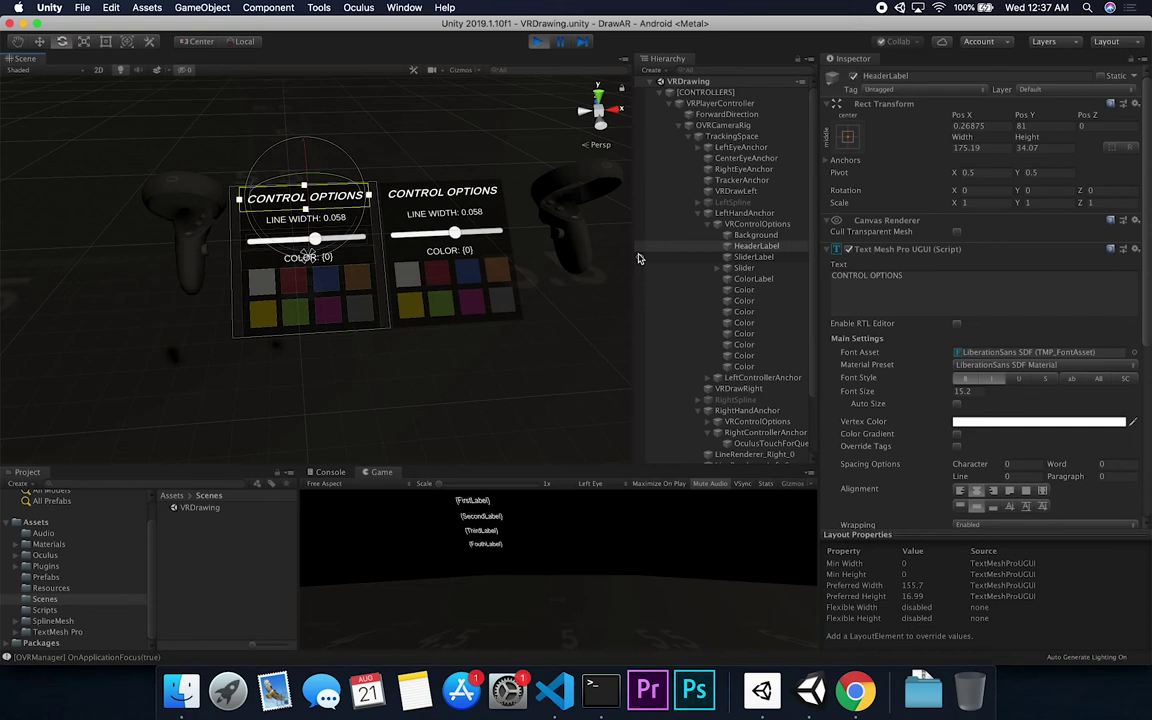
{"action": "left_click", "coordinate": [672, 257]}
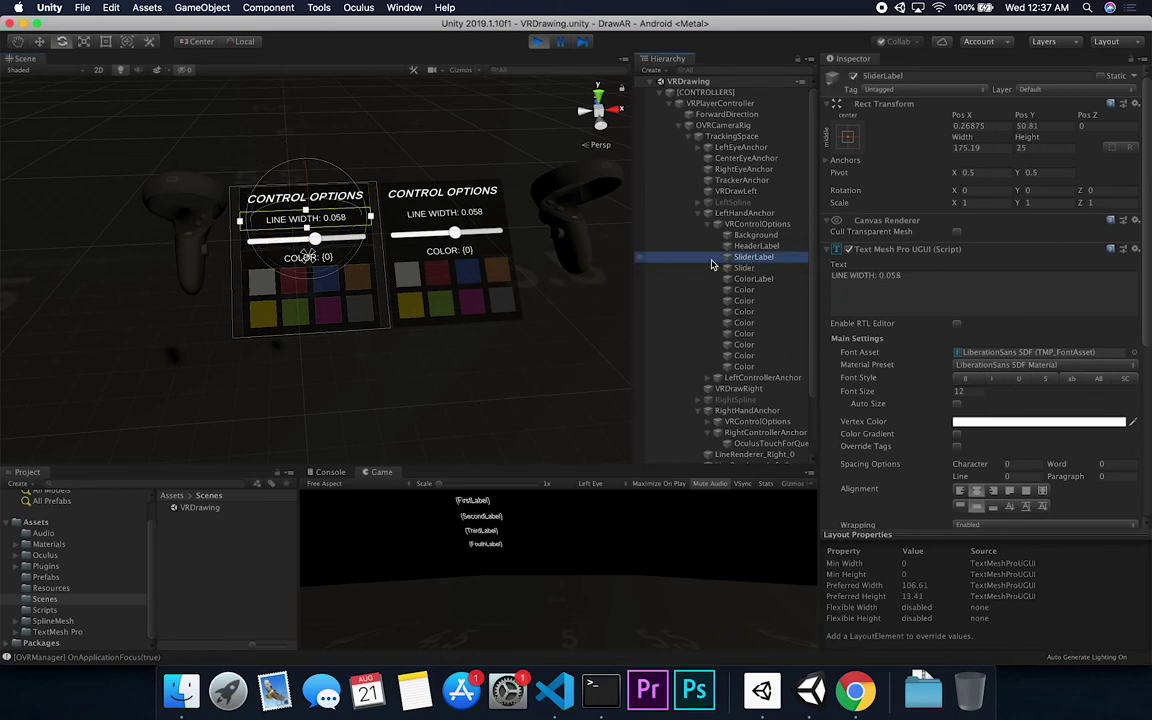
- Browse the left panel's Slider, ColorLabel and Color swatches, ending back on the Slider element
{"action": "left_click", "coordinate": [740, 268]}
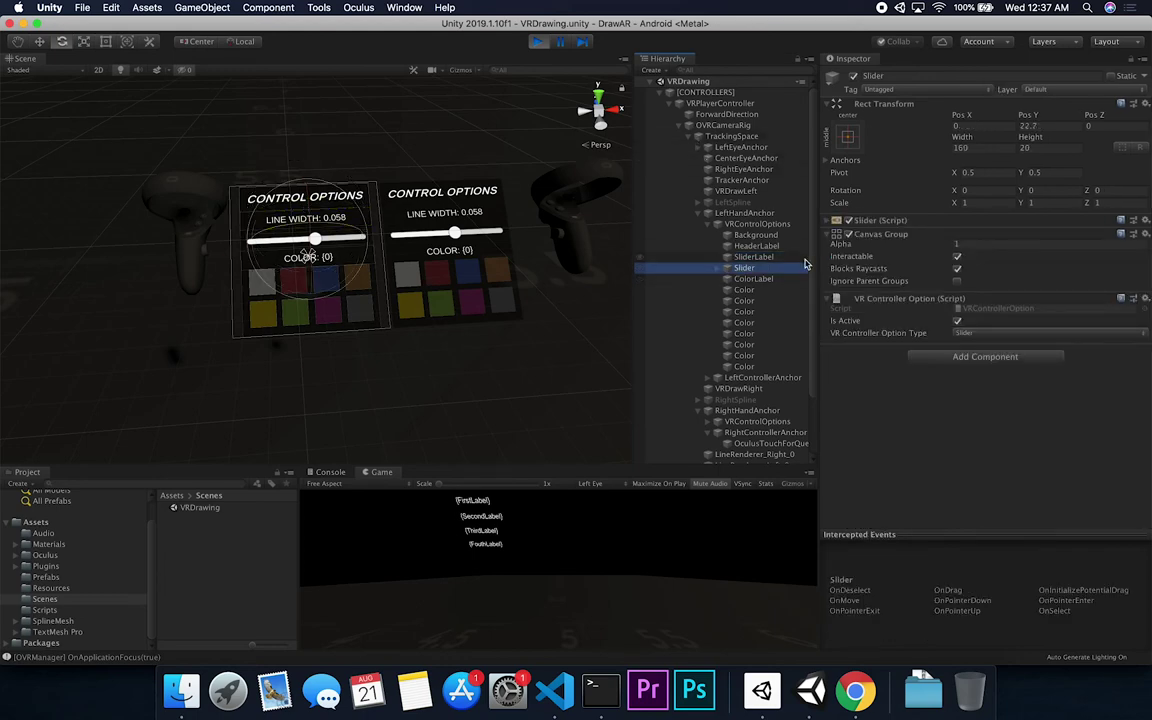
{"action": "left_click", "coordinate": [766, 278]}
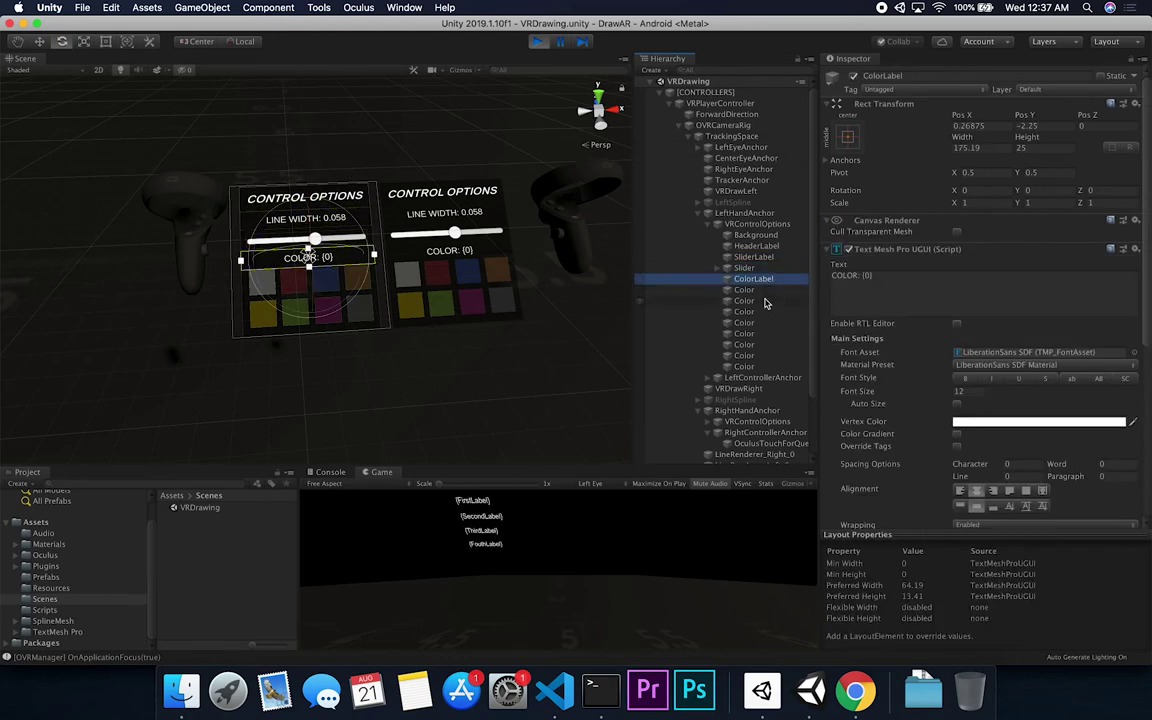
{"action": "left_click", "coordinate": [767, 292]}
{"action": "key", "text": "Down"}
{"action": "key", "text": "Down"}
{"action": "key", "text": "Down"}
{"action": "key", "text": "Down"}
{"action": "key", "text": "Down"}
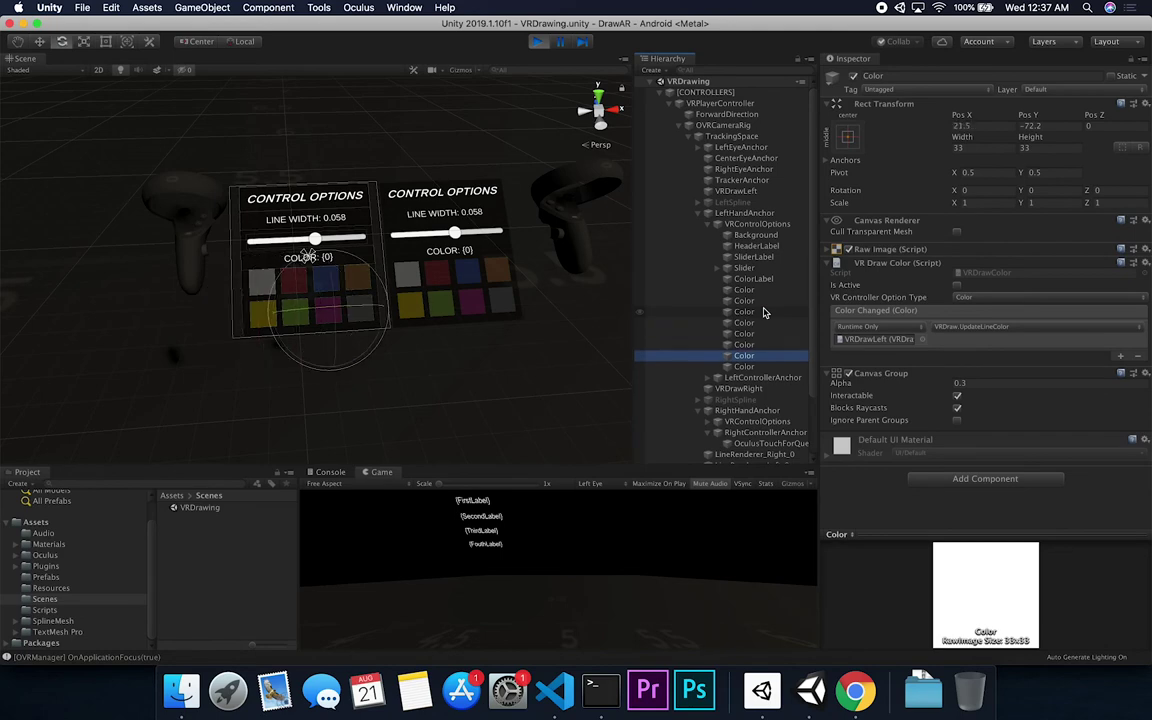
{"action": "key", "text": "Up"}
{"action": "key", "text": "Up"}
{"action": "key", "text": "Up"}
{"action": "key", "text": "Up"}
{"action": "key", "text": "Up"}
{"action": "key", "text": "Up"}
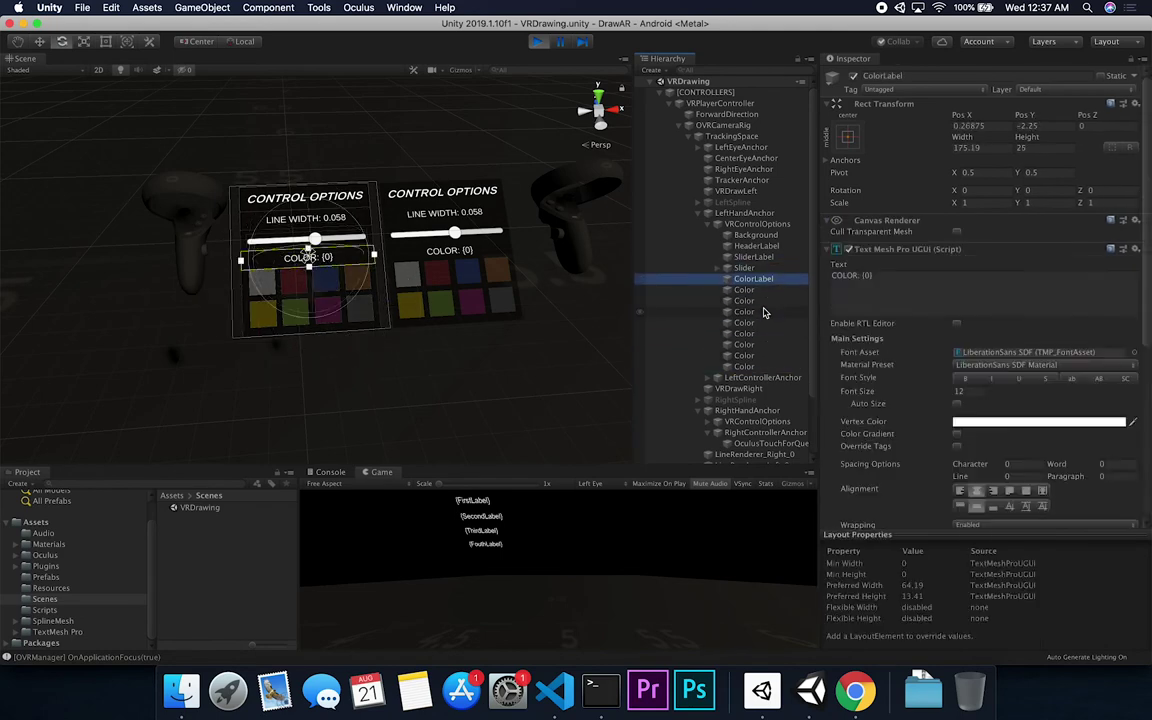
{"action": "key", "text": "Down"}
{"action": "key", "text": "Up"}
{"action": "key", "text": "Up"}
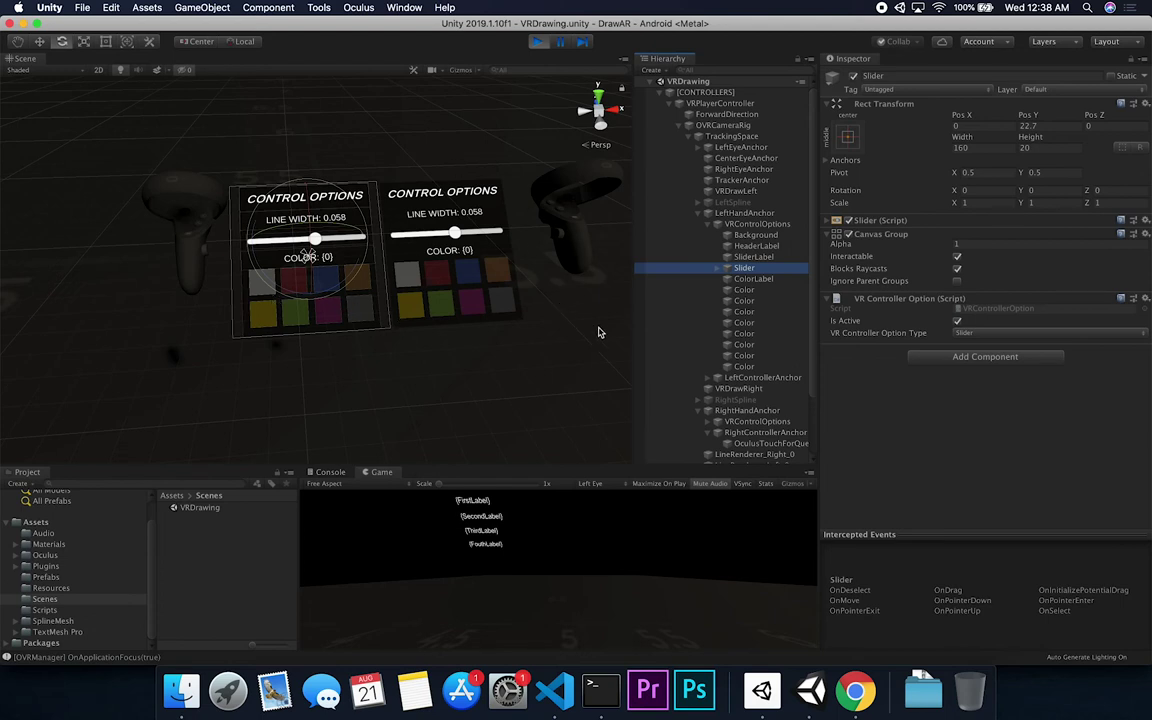
- Compare the Slider and Color swatch components, ending on the first Color's UpdateLineColor event
{"action": "left_click", "coordinate": [739, 300]}
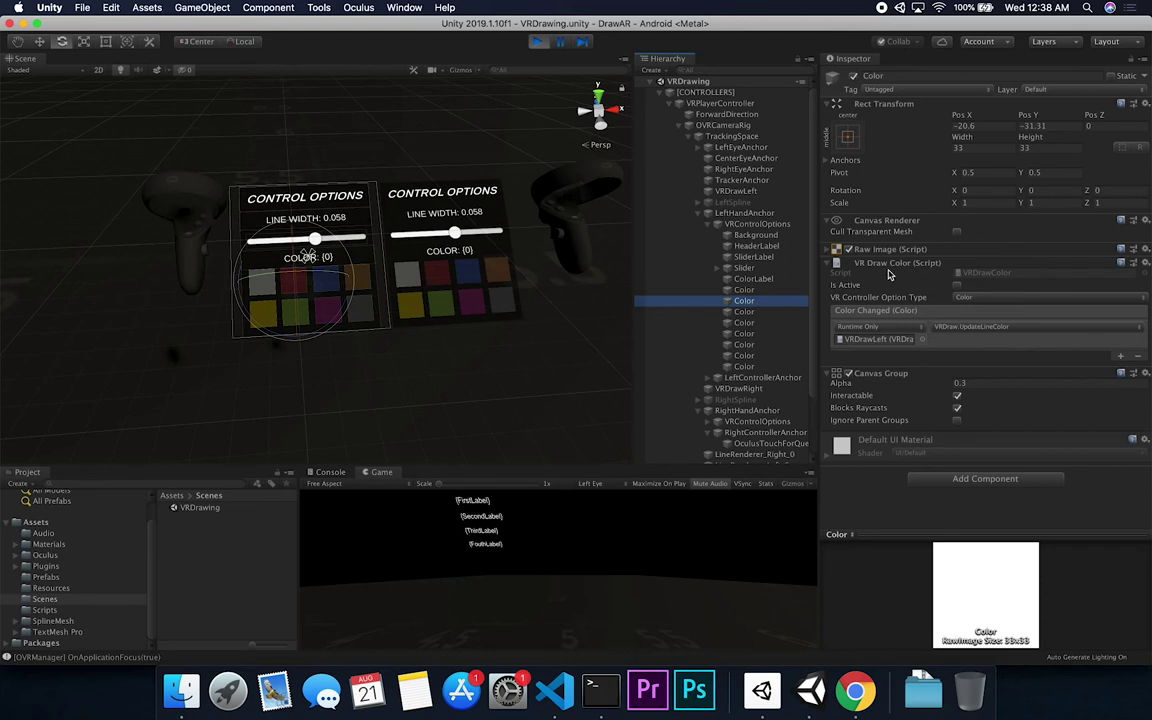
{"action": "left_click", "coordinate": [744, 266]}
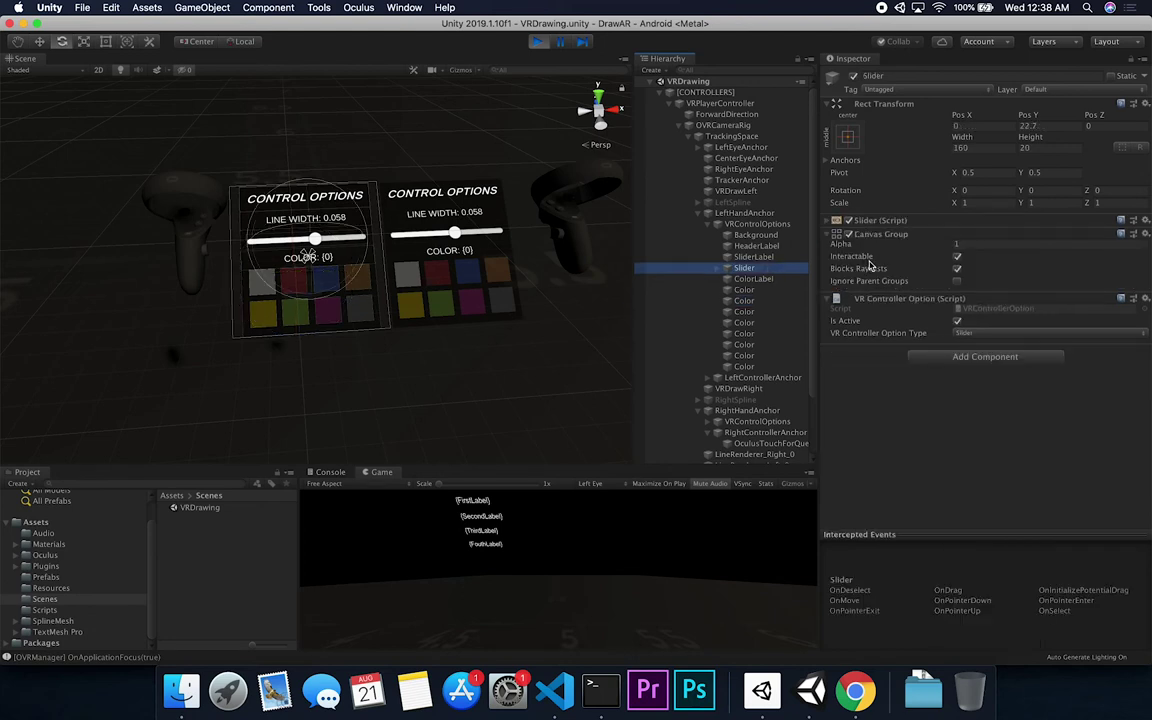
{"action": "left_click", "coordinate": [744, 300]}
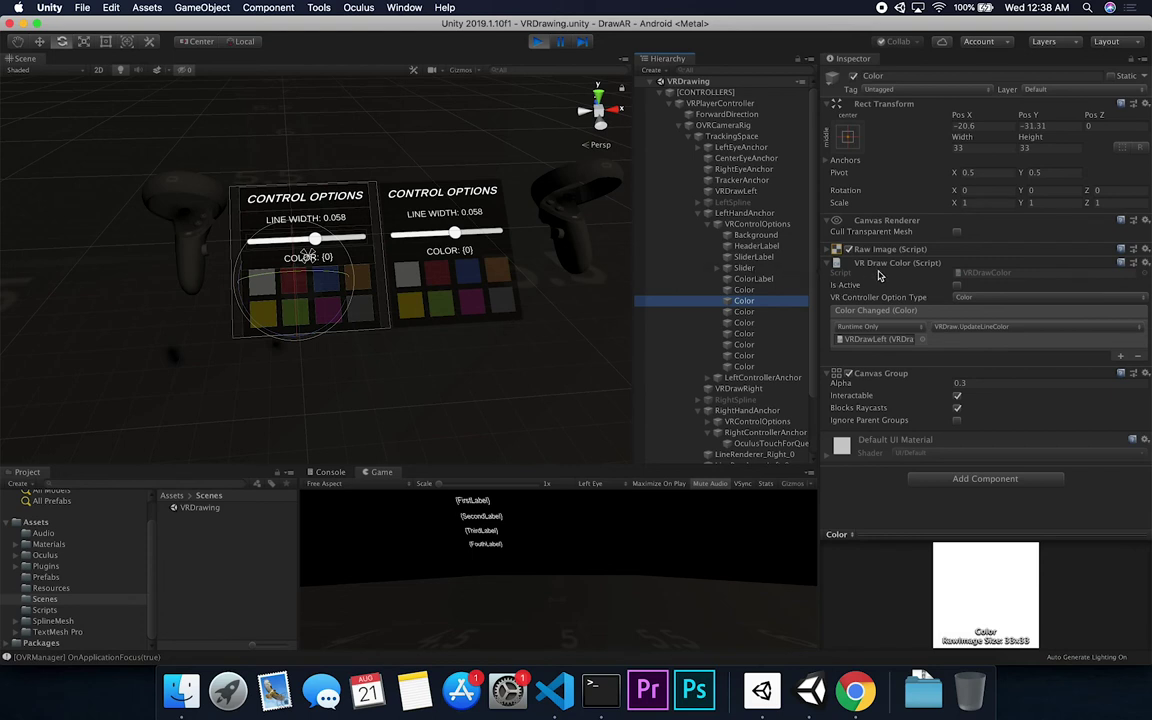
{"action": "left_click", "coordinate": [800, 268]}
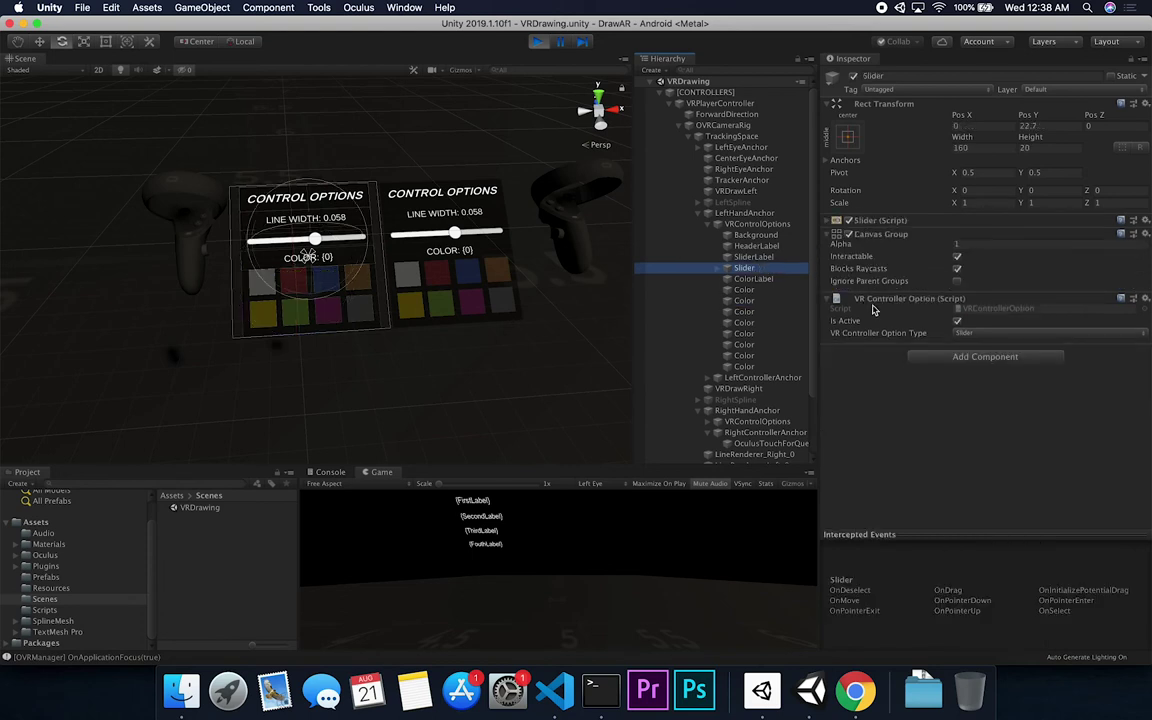
{"action": "left_click", "coordinate": [770, 289]}
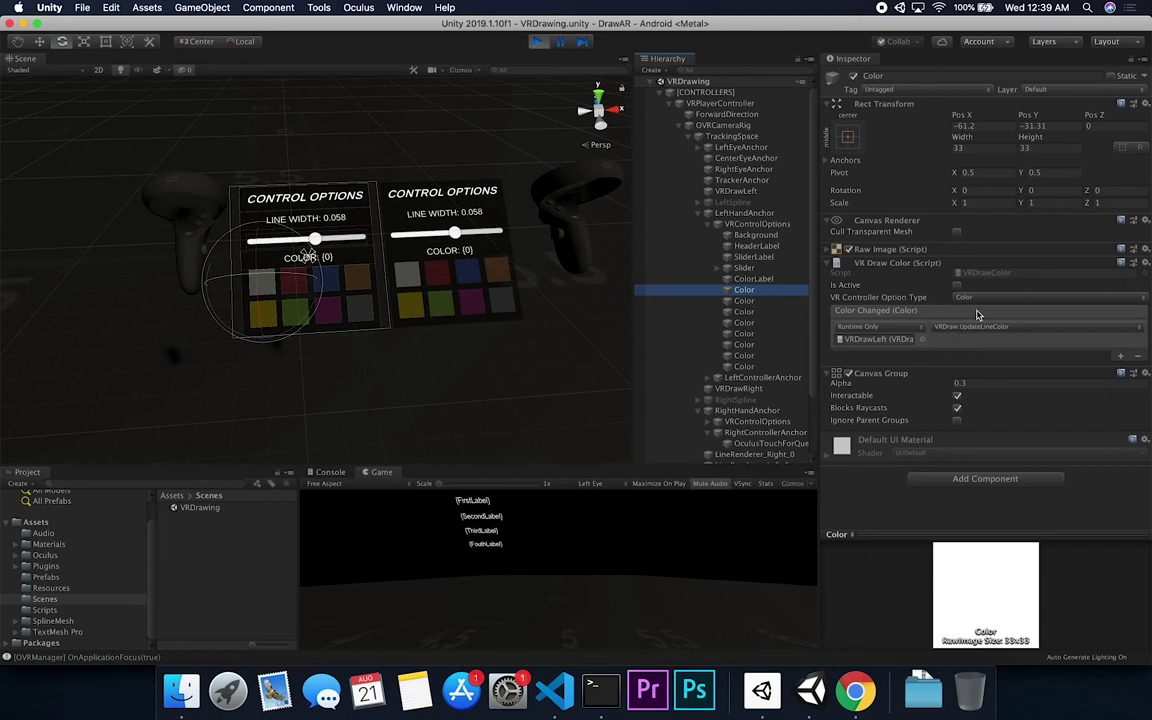
{"action": "left_click", "coordinate": [472, 540]}
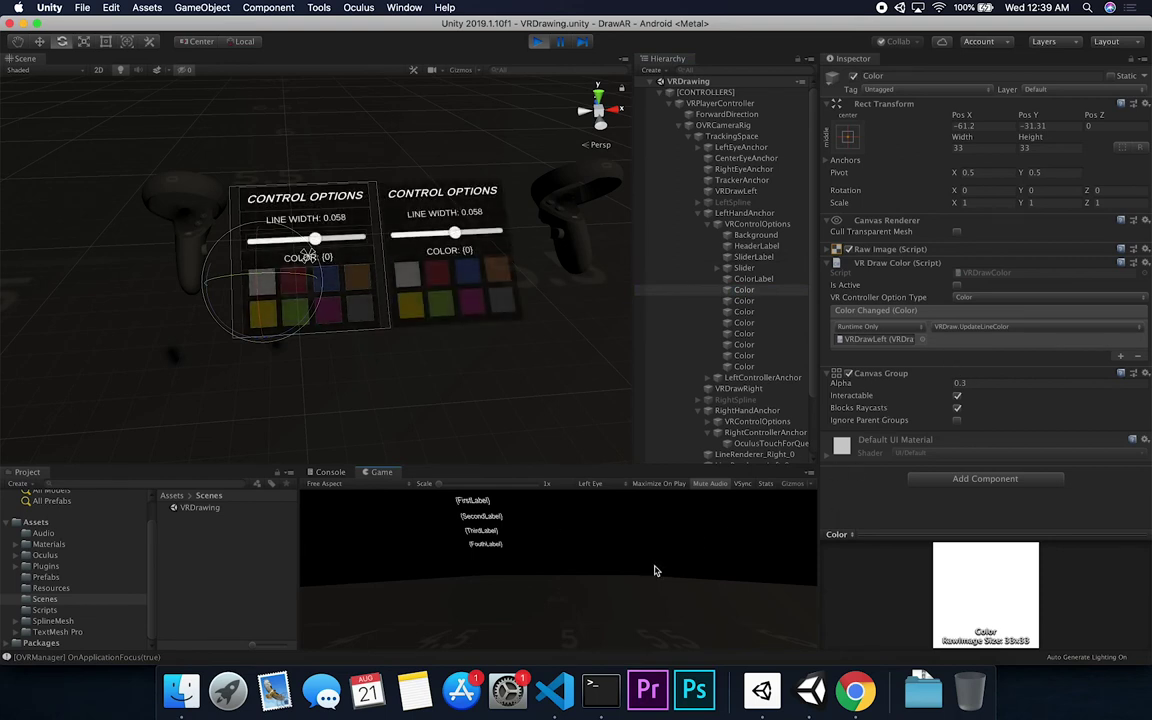
- On the left VRControlOptions, tick then untick Is Screen Hidden to hide and restore the panel
{"action": "left_click", "coordinate": [660, 224]}
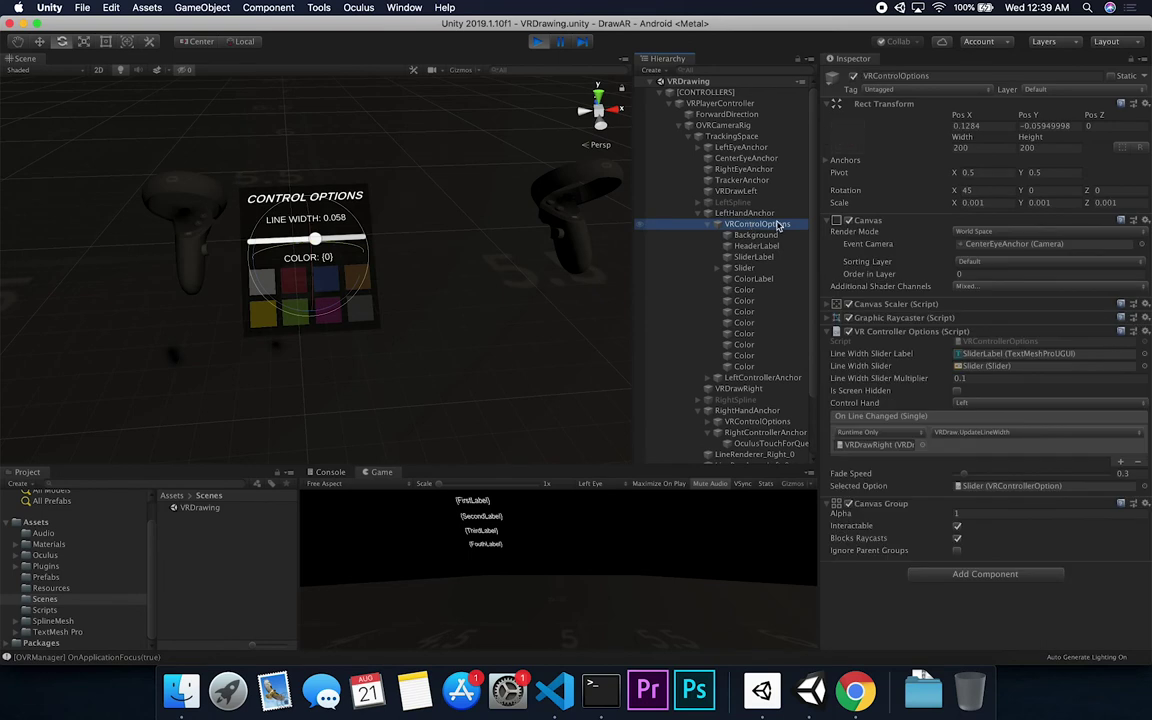
{"action": "left_click", "coordinate": [708, 607]}
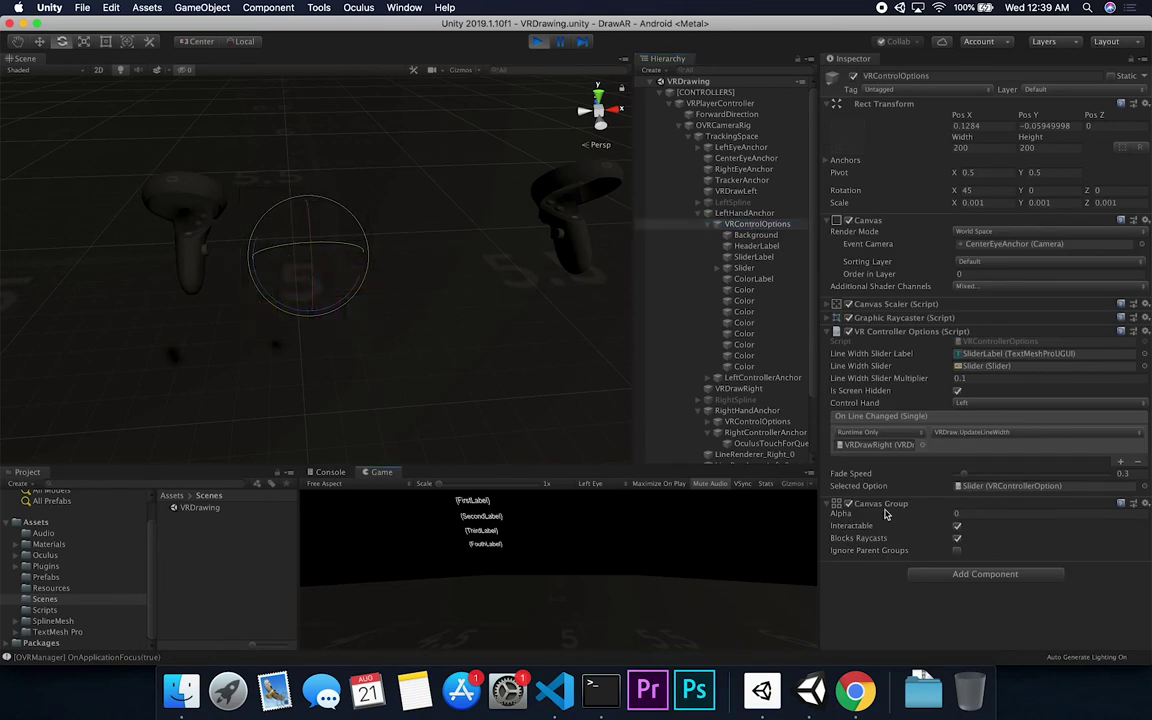
{"action": "left_click", "coordinate": [558, 522]}
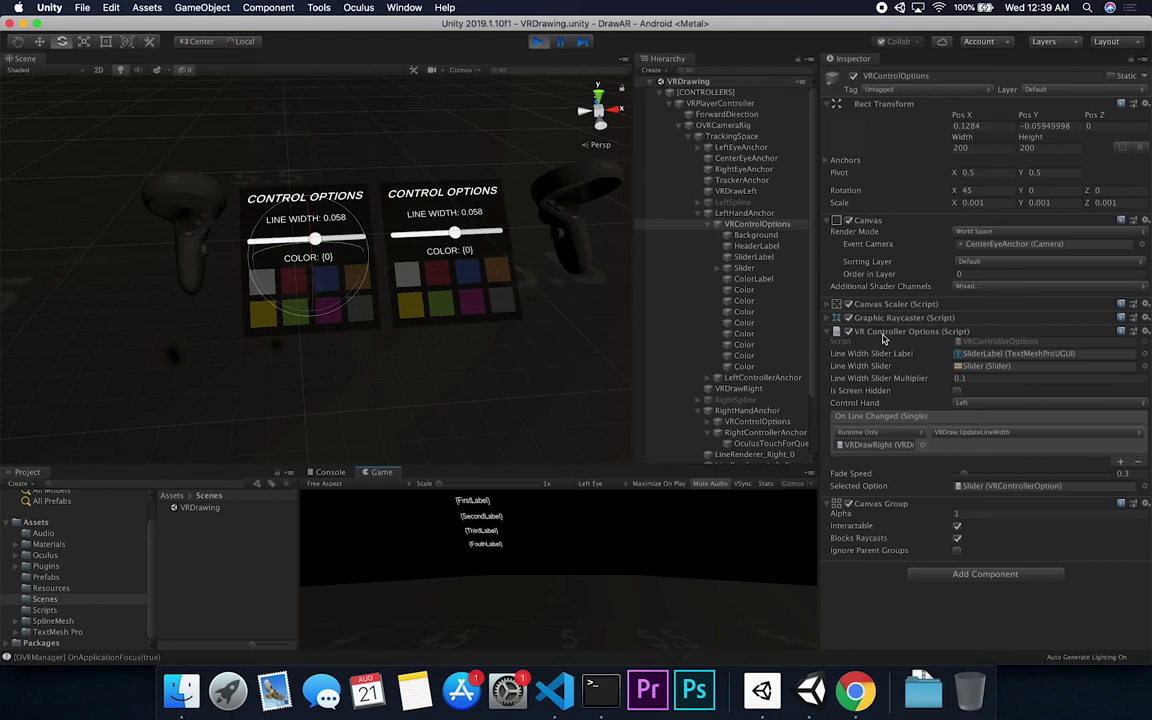
- Collapse the LeftHandAnchor and RightHandAnchor entries in the Hierarchy
{"action": "left_click", "coordinate": [697, 214]}
{"action": "key", "text": "Left"}
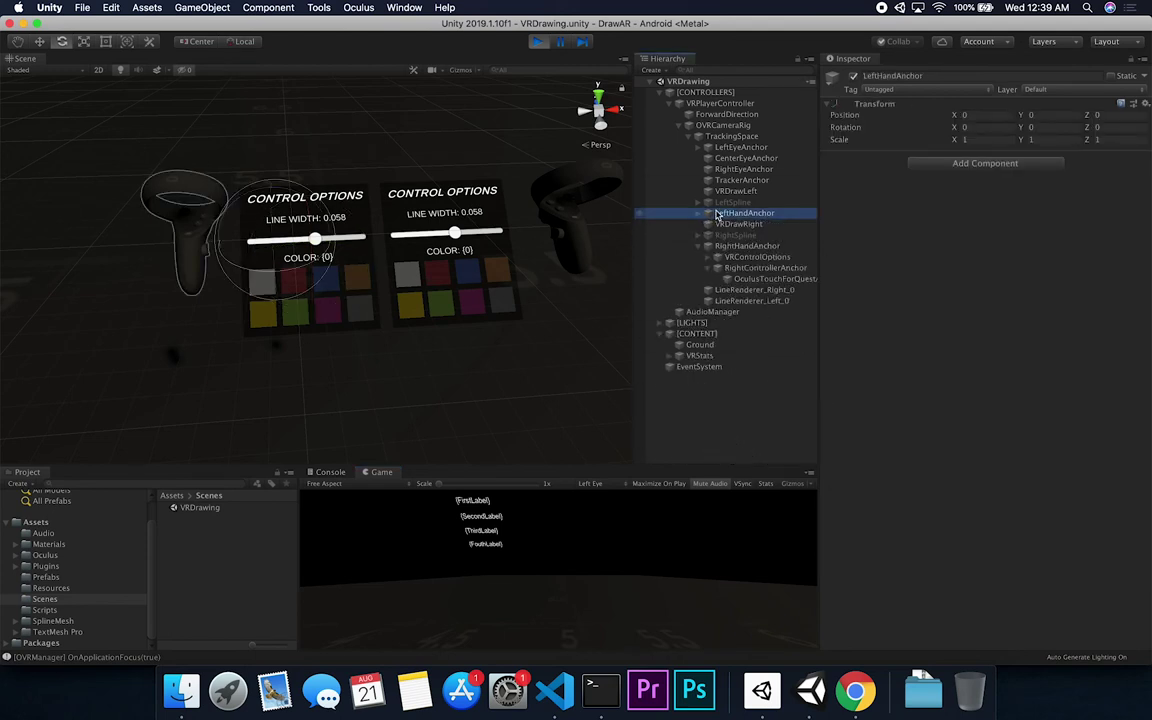
{"action": "left_click", "coordinate": [726, 247]}
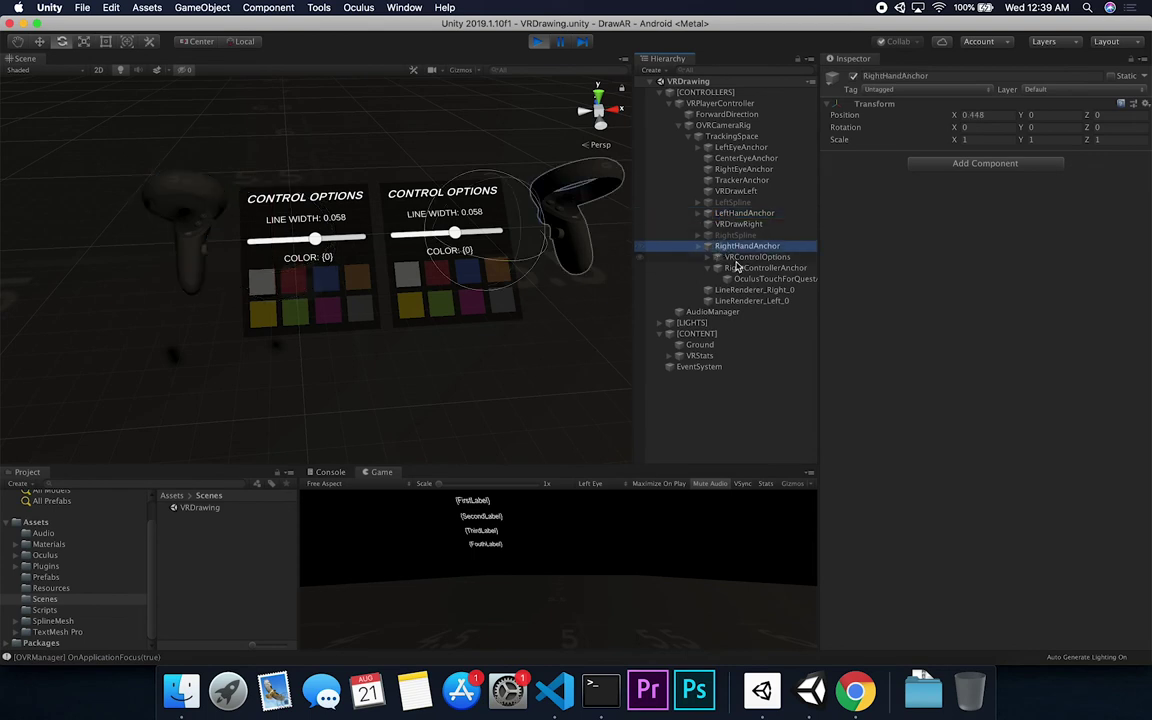
{"action": "key", "text": "Left"}
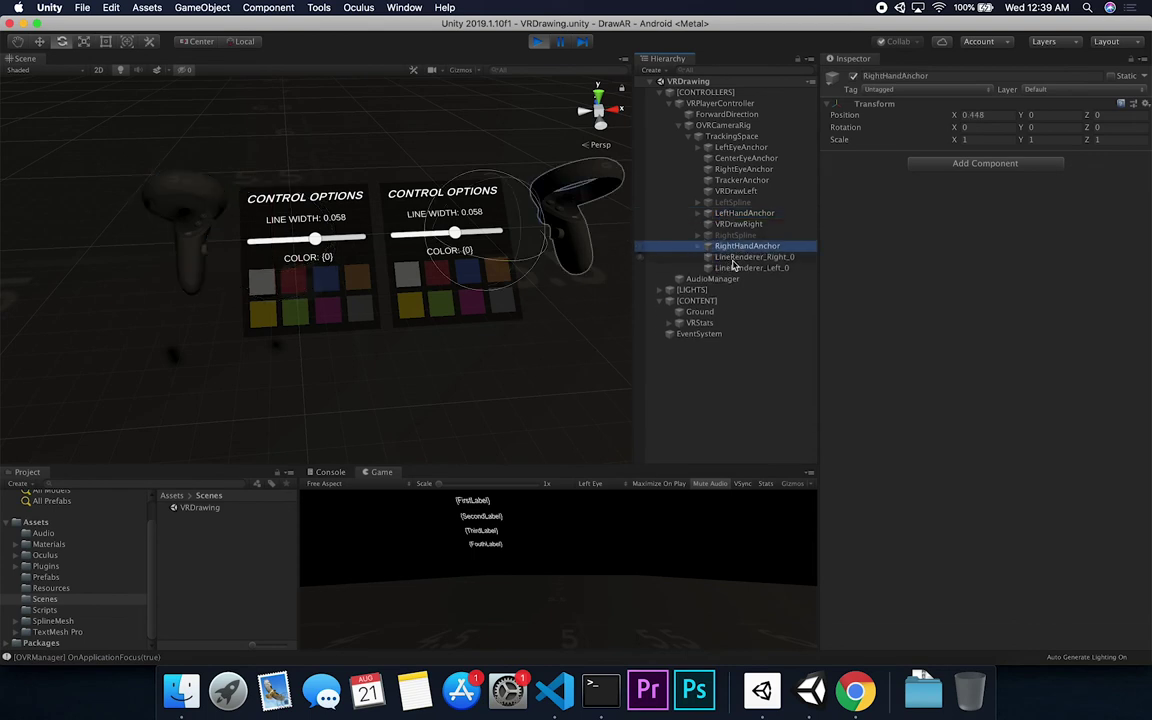
- Check LineRenderer_Right_0 and LineRenderer_Left_0, then frame RightHandAnchor in the Scene view
{"action": "left_click", "coordinate": [734, 259]}
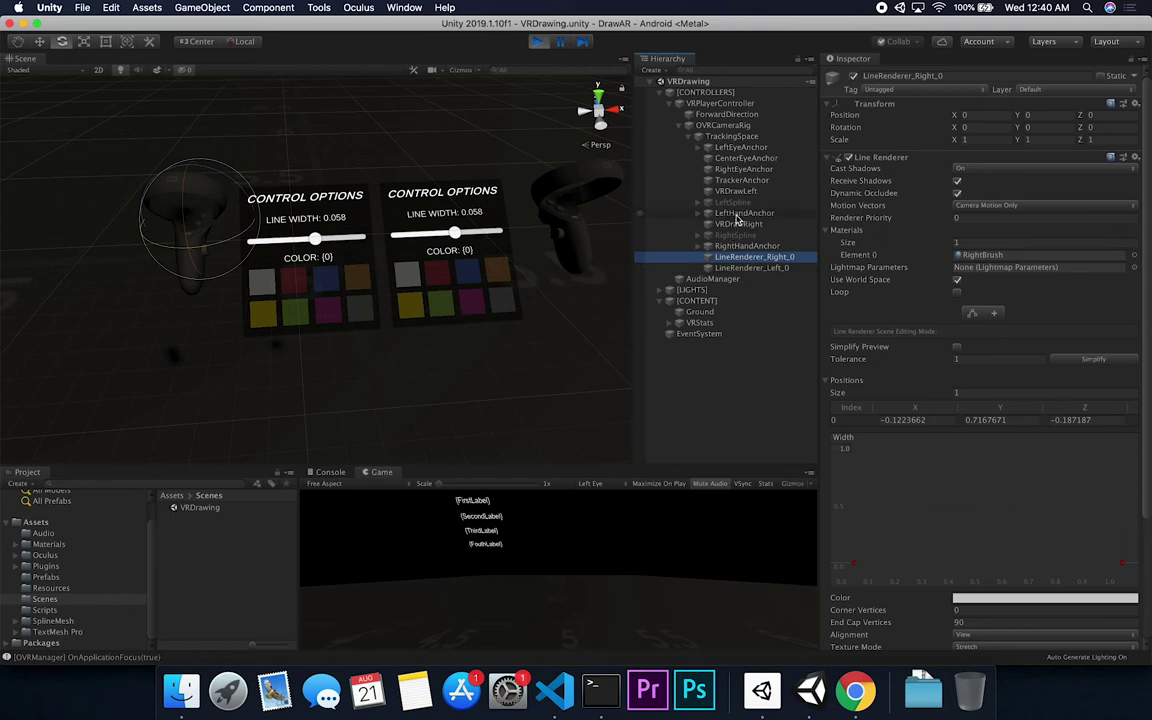
{"action": "left_click", "coordinate": [744, 270]}
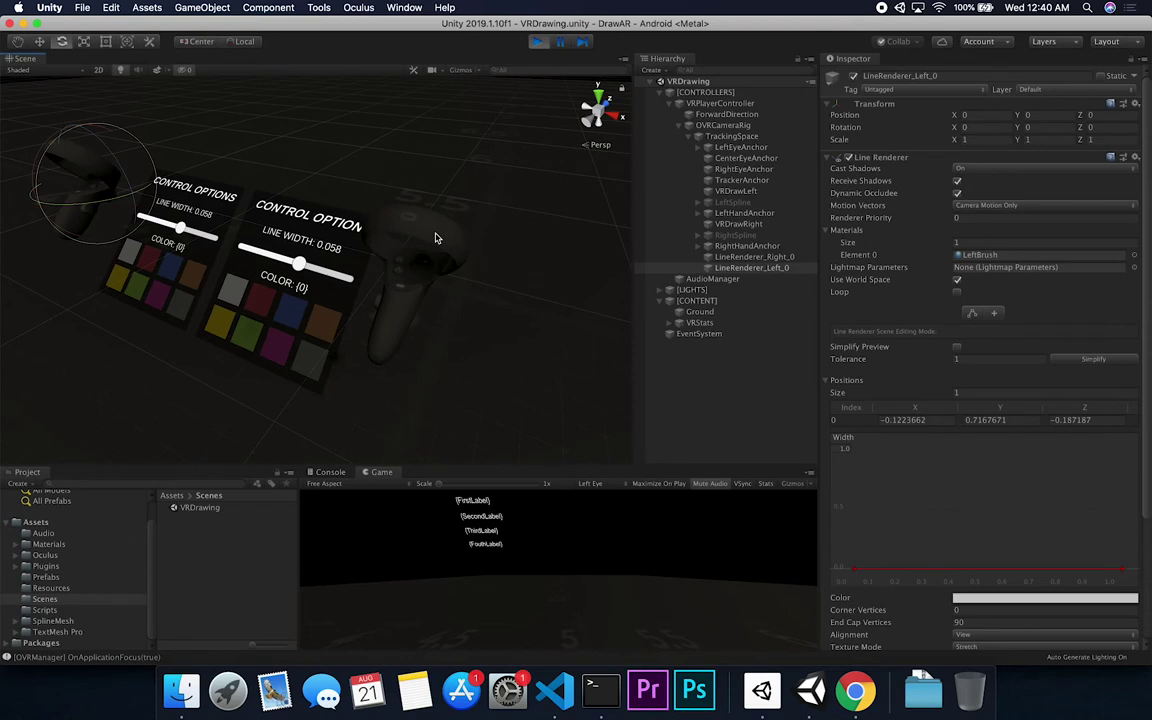
{"action": "left_click", "coordinate": [724, 247]}
{"action": "key", "text": "f"}
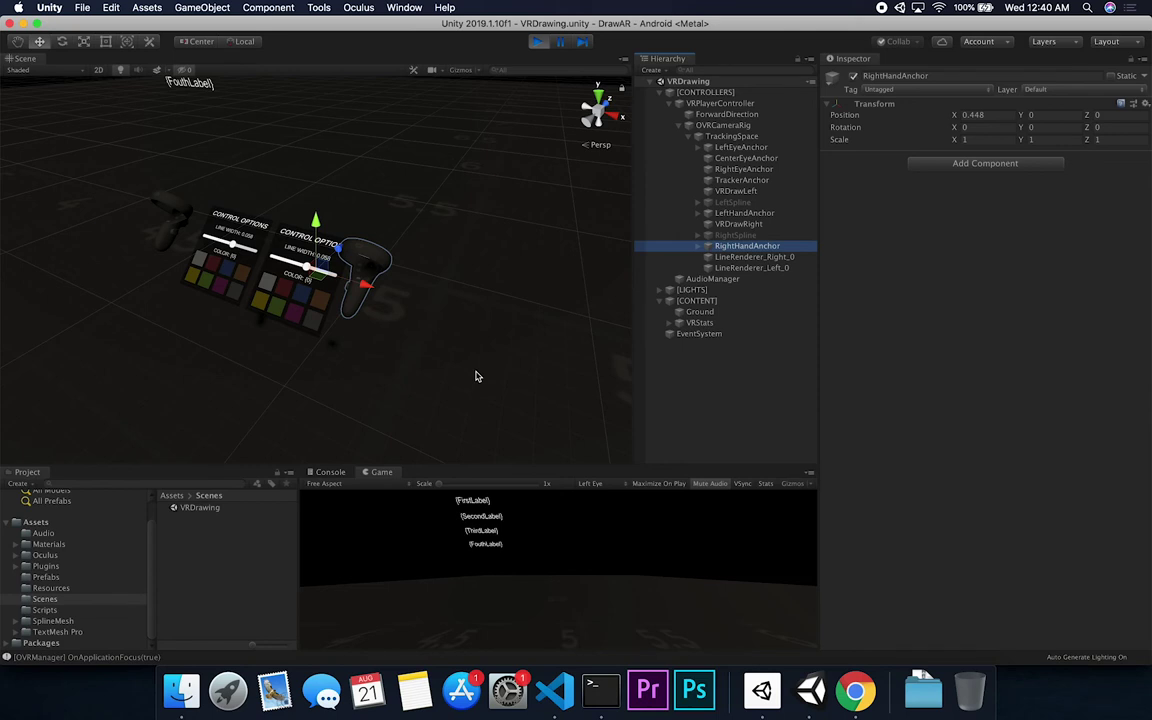
- Drag the right controller toward the upper left and enable Right Key on VRDrawRight
{"action": "left_click_drag", "start_coordinate": [365, 307], "coordinate": [470, 322]}
{"action": "left_click", "coordinate": [757, 225]}
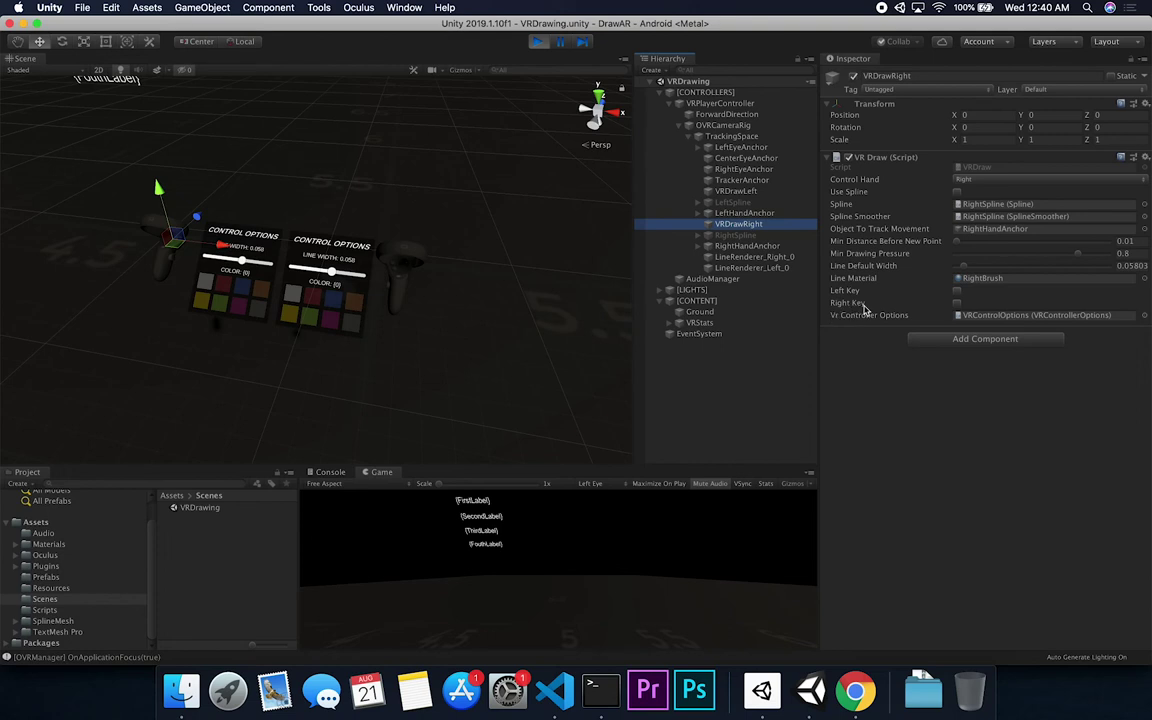
{"action": "left_click", "coordinate": [957, 303]}
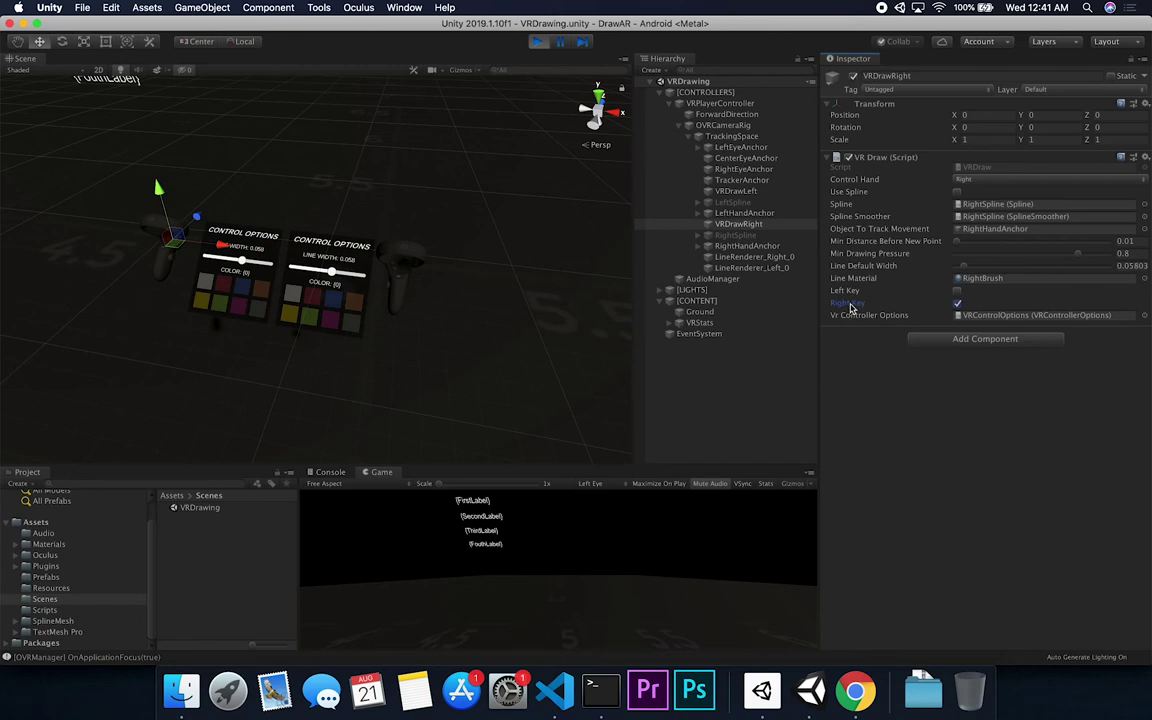
- Move RightHandAnchor up-right, undo the move, and stop play mode
{"action": "left_click", "coordinate": [742, 246]}
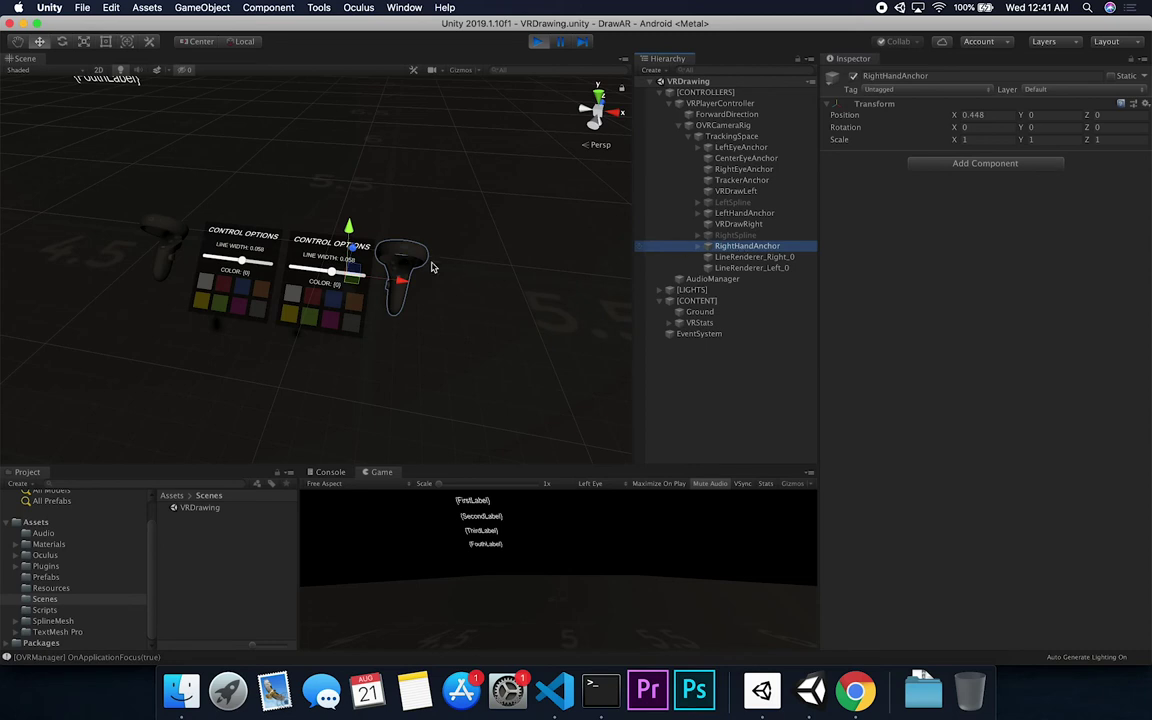
{"action": "left_click_drag", "start_coordinate": [355, 276], "coordinate": [334, 246]}
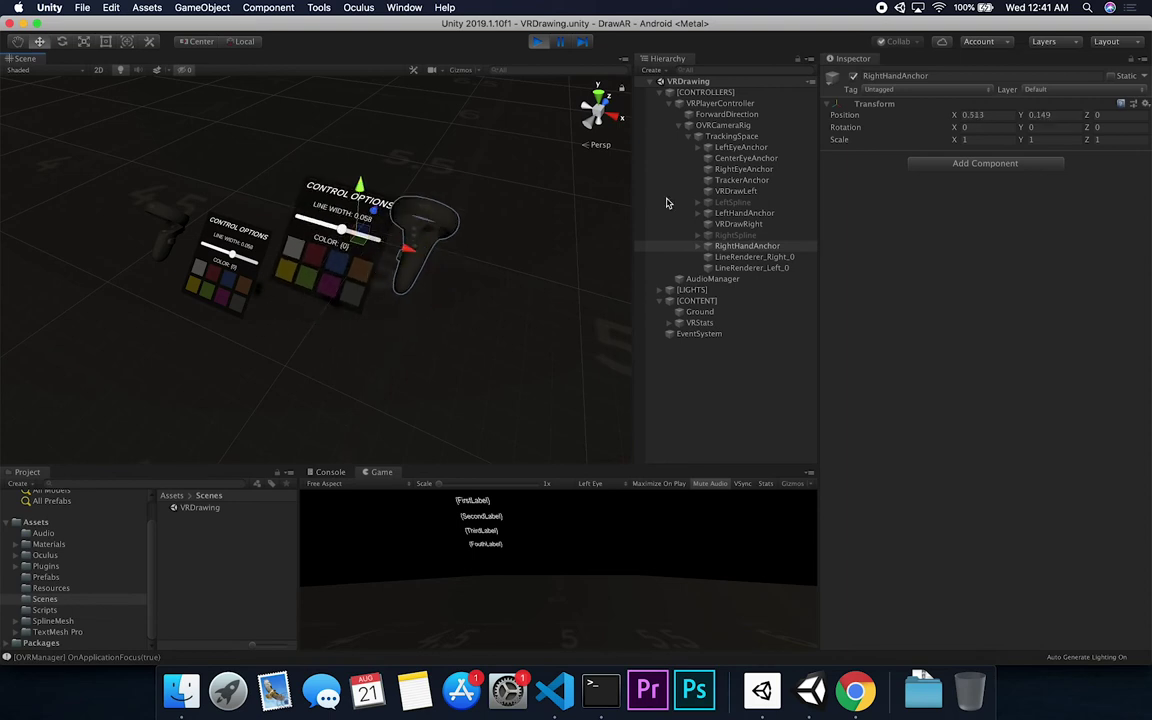
{"action": "key", "text": "super+z"}
{"action": "left_click", "coordinate": [746, 226]}
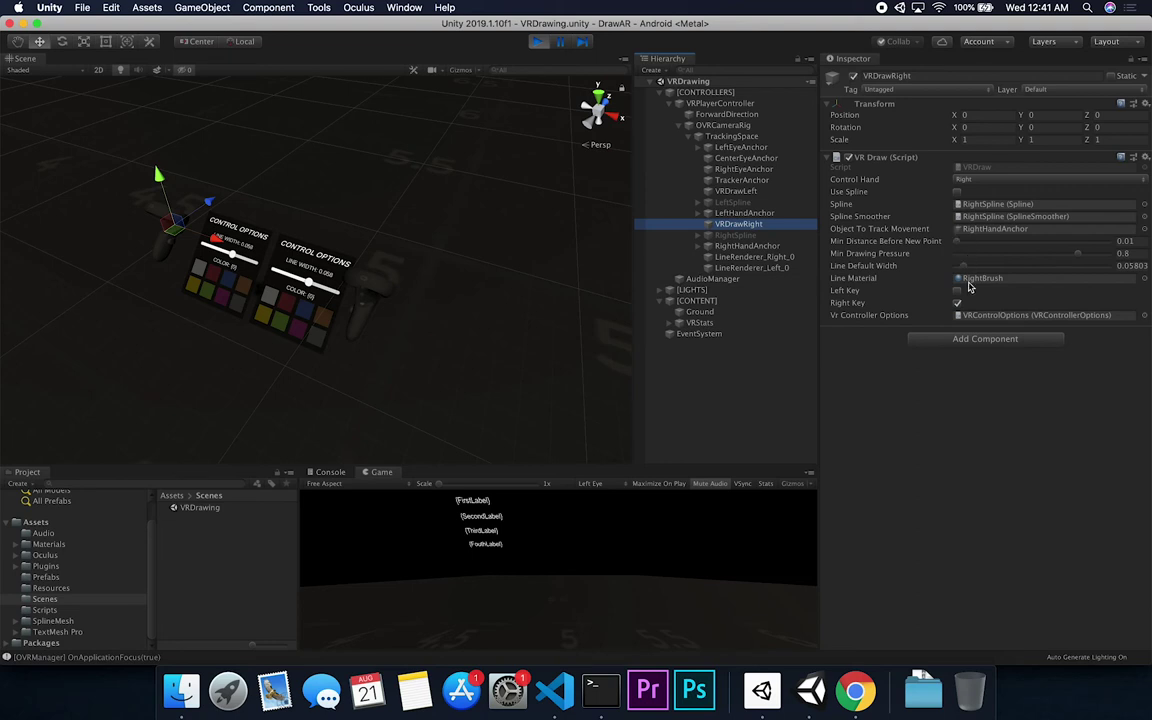
{"action": "key", "text": "super+p"}
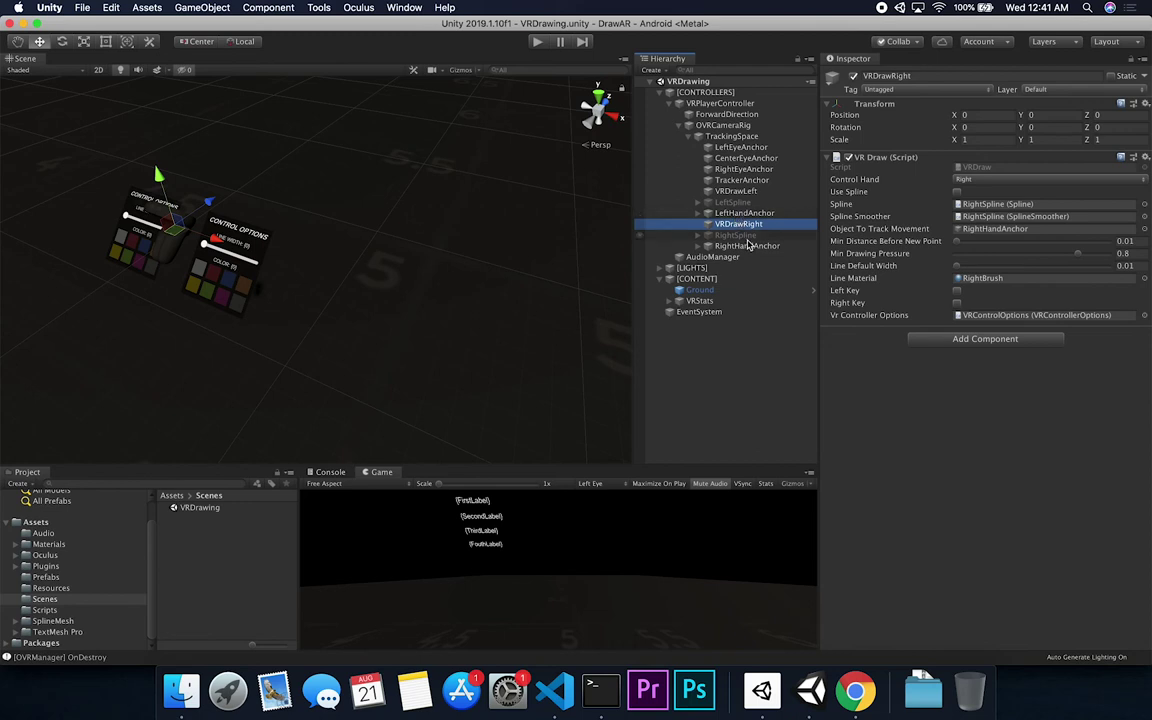
- Select RightHandAnchor and re-enter play mode with Cmd+P
{"action": "left_click", "coordinate": [748, 246]}
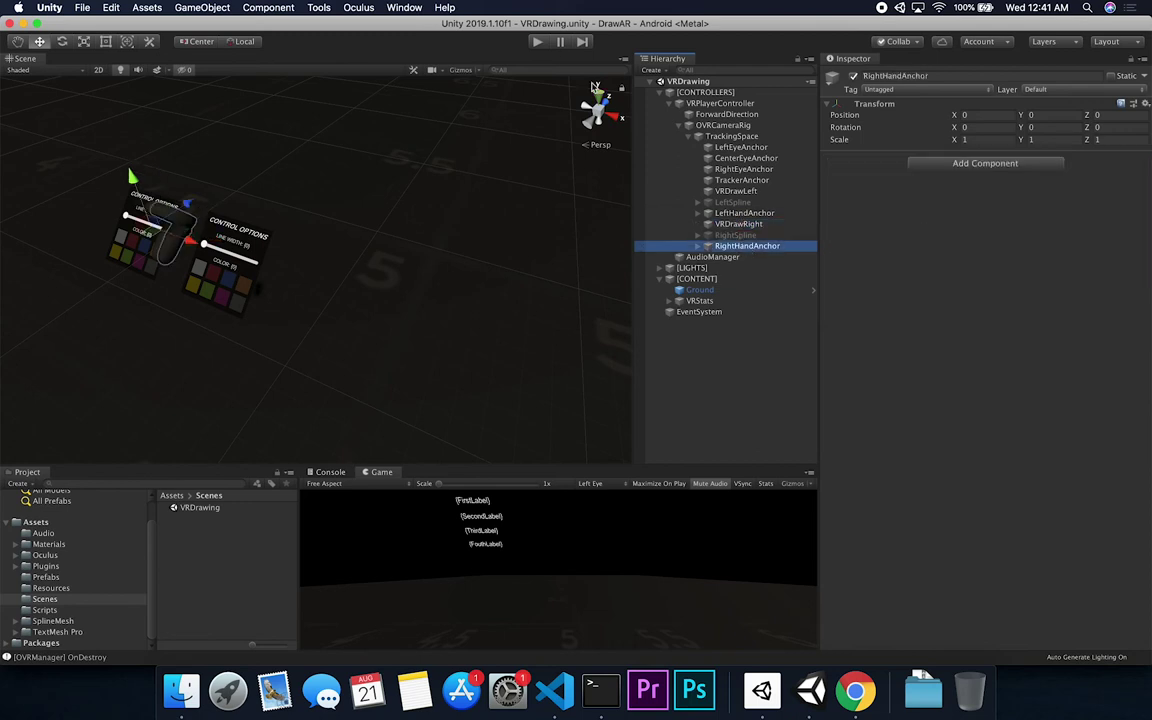
{"action": "key", "text": "super+p"}
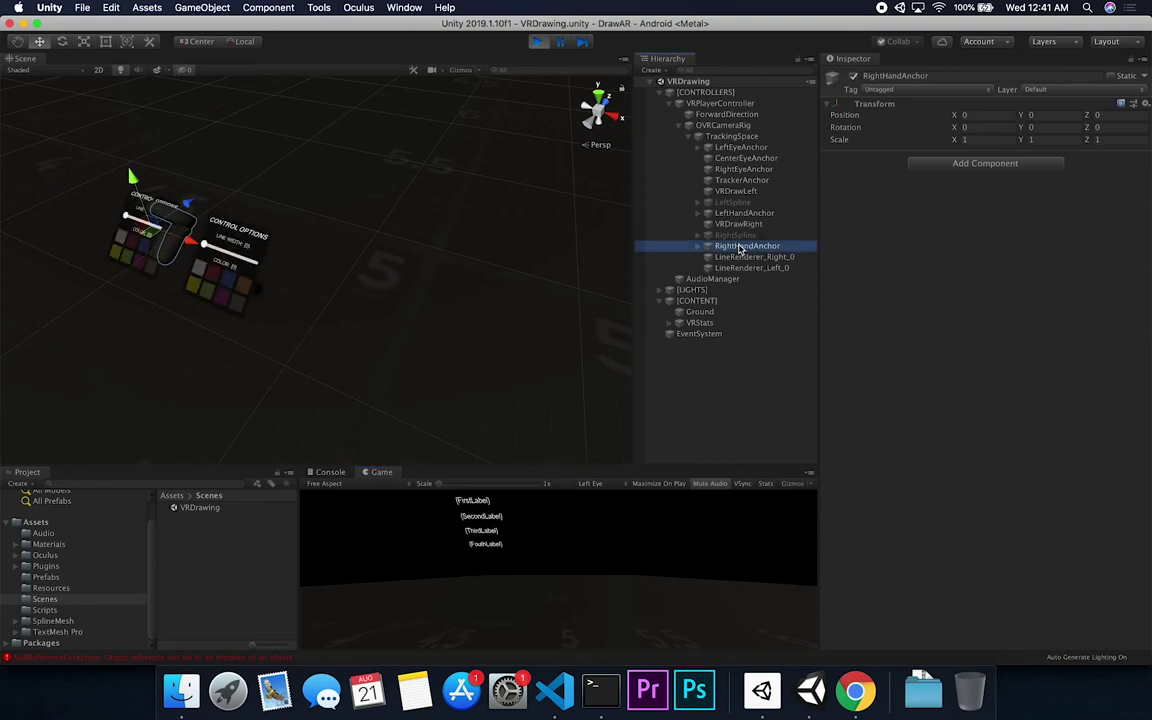
- Reposition and frame the right controller, then enable Right Key on VRDrawRight
{"action": "left_click_drag", "start_coordinate": [165, 231], "coordinate": [215, 238]}
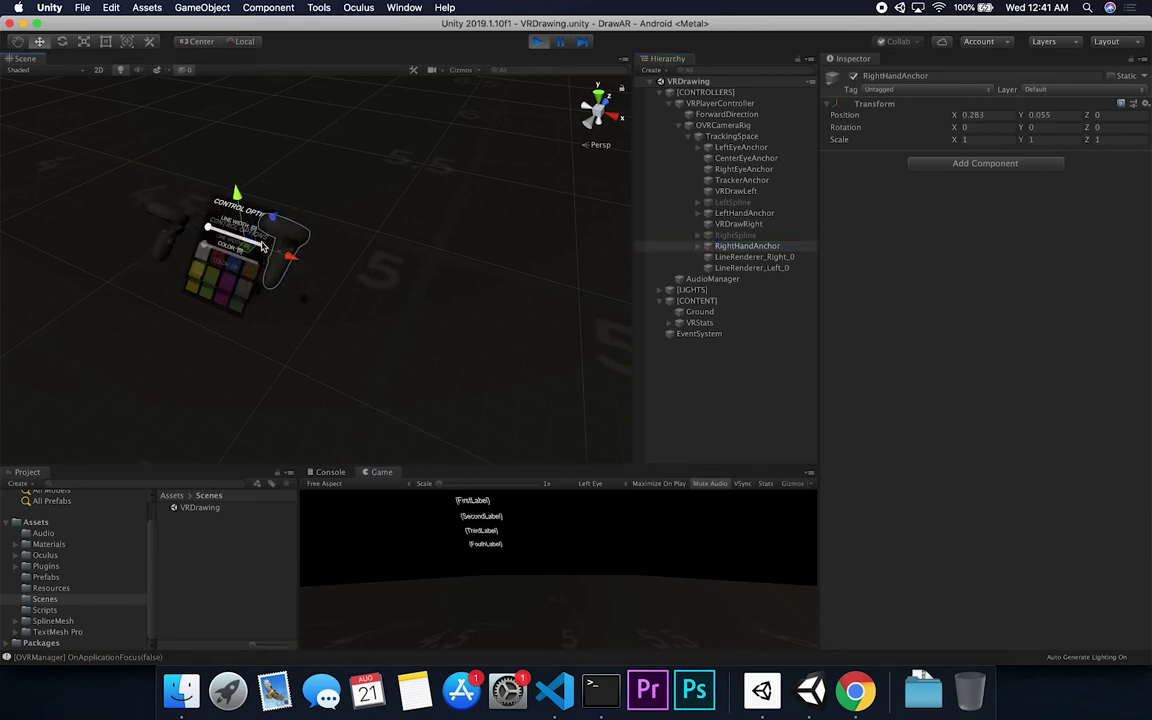
{"action": "key", "text": "f"}
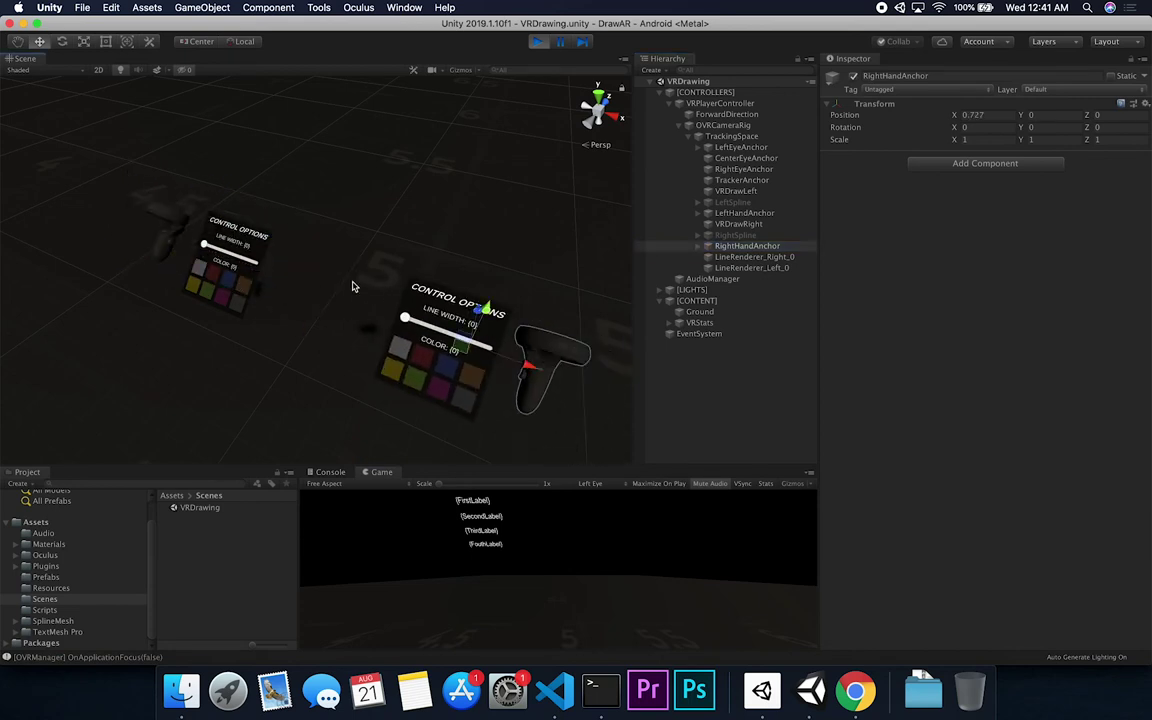
{"action": "left_click", "coordinate": [738, 226]}
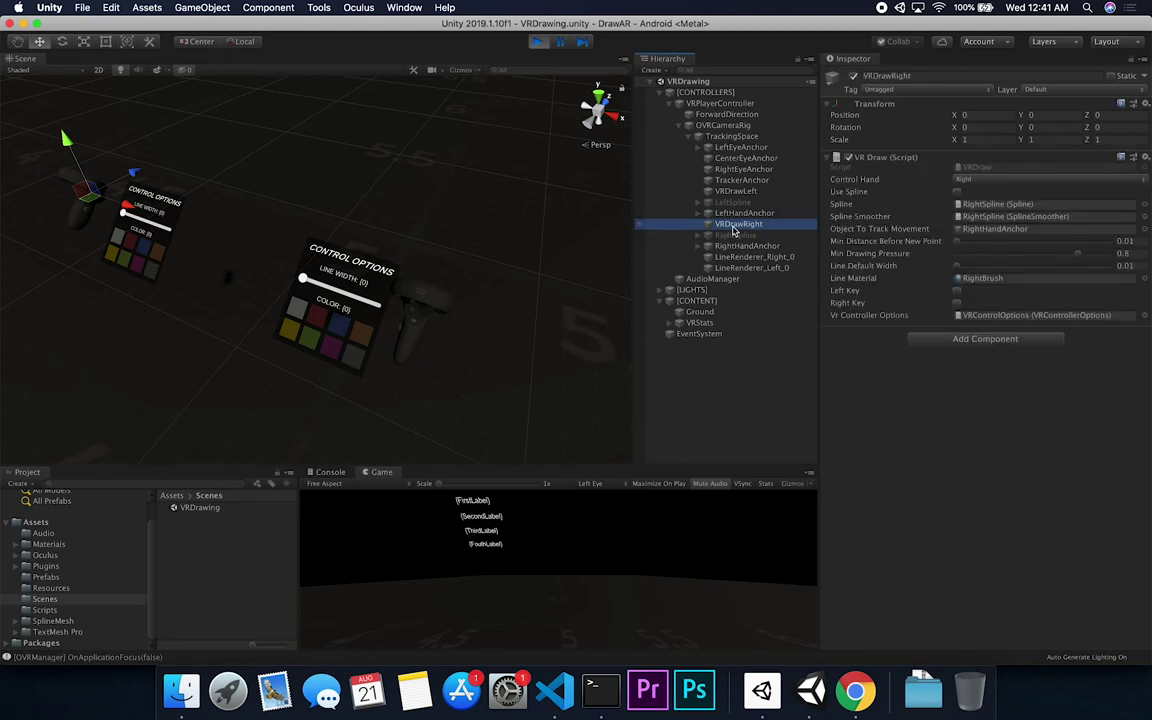
{"action": "left_click", "coordinate": [957, 303]}
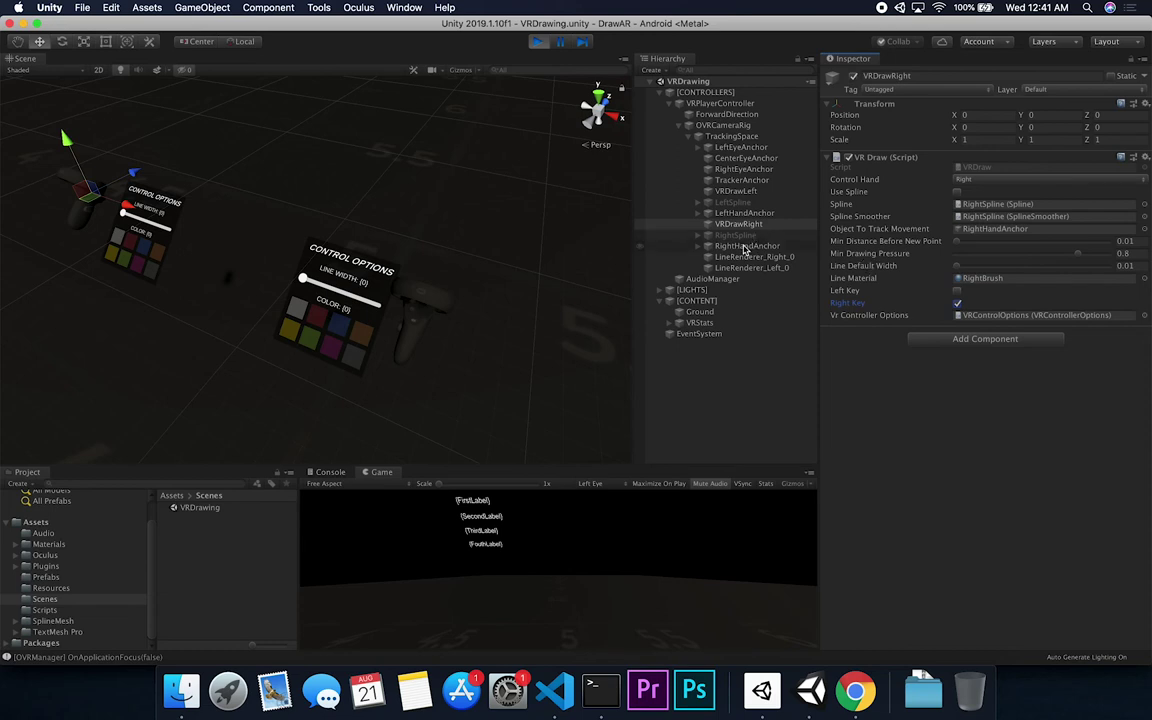
{"action": "left_click", "coordinate": [700, 245]}
{"action": "left_click_drag", "start_coordinate": [379, 285], "coordinate": [320, 278]}
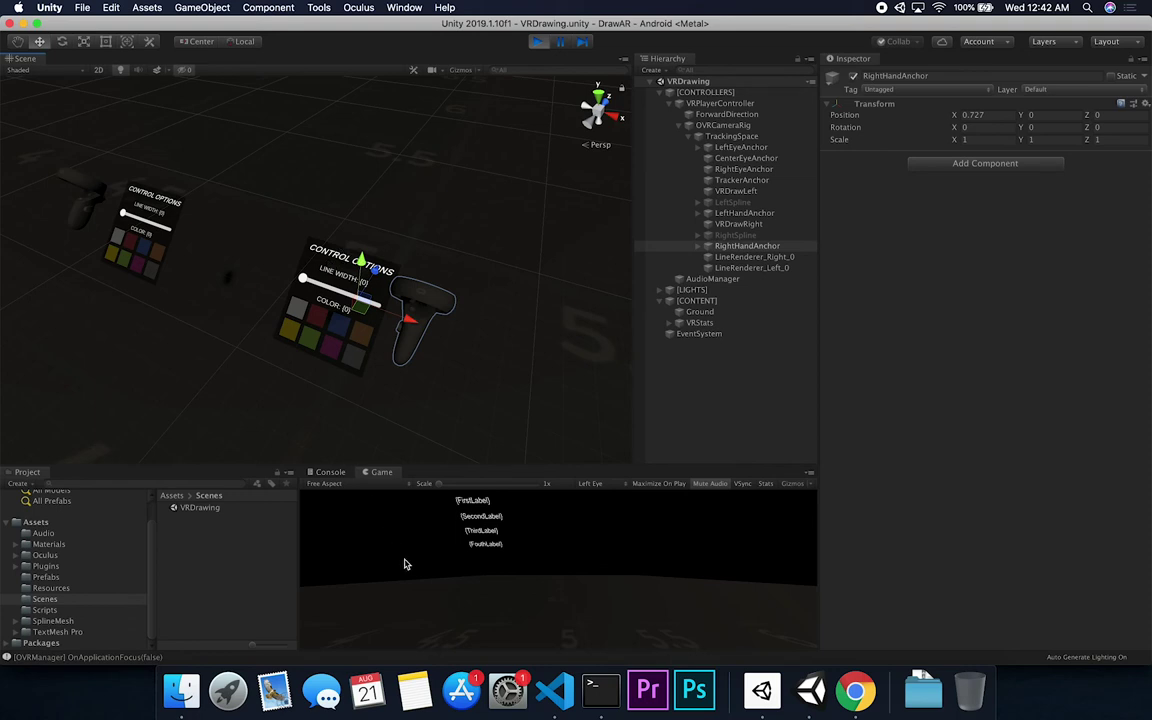
- Draw looping strokes with the right controller and thicken the line width to 0.042
{"action": "left_click", "coordinate": [436, 571]}
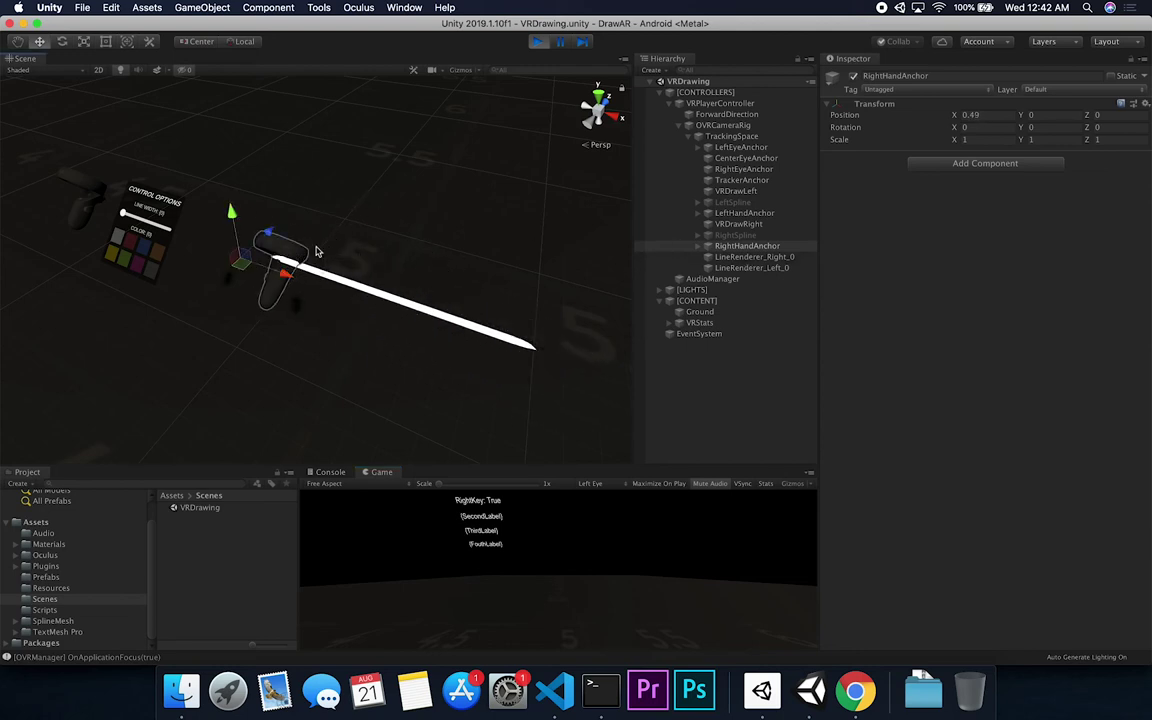
{"action": "left_click_drag", "start_coordinate": [352, 160], "coordinate": [496, 185]}
{"action": "middle_click_drag", "start_coordinate": [486, 208], "coordinate": [366, 208]}
{"action": "mouse_move", "coordinate": [420, 172]}
{"action": "left_mouse_down"}
{"action": "mouse_move", "coordinate": [388, 240]}
{"action": "mouse_move", "coordinate": [295, 118]}
{"action": "mouse_move", "coordinate": [252, 226]}
{"action": "mouse_move", "coordinate": [303, 203]}
{"action": "mouse_move", "coordinate": [265, 232]}
{"action": "mouse_move", "coordinate": [252, 276]}
{"action": "mouse_move", "coordinate": [318, 320]}
{"action": "mouse_move", "coordinate": [360, 321]}
{"action": "mouse_move", "coordinate": [321, 301]}
{"action": "mouse_move", "coordinate": [440, 333]}
{"action": "mouse_move", "coordinate": [425, 355]}
{"action": "mouse_move", "coordinate": [388, 314]}
{"action": "mouse_move", "coordinate": [338, 332]}
{"action": "mouse_move", "coordinate": [328, 163]}
{"action": "mouse_move", "coordinate": [458, 195]}
{"action": "mouse_move", "coordinate": [249, 116]}
{"action": "mouse_move", "coordinate": [517, 222]}
{"action": "mouse_move", "coordinate": [441, 250]}
{"action": "left_mouse_up"}
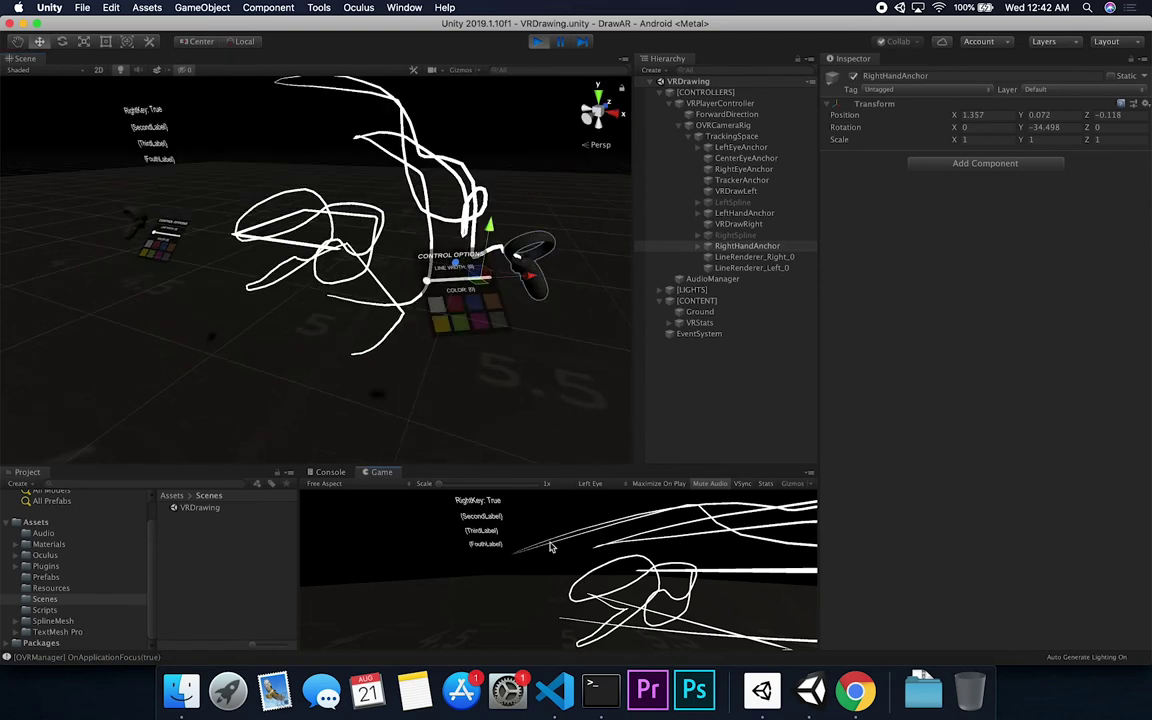
{"action": "mouse_move", "coordinate": [545, 419]}
{"action": "left_mouse_down", "text": "alt"}
{"action": "mouse_move", "coordinate": [480, 425]}
{"action": "mouse_move", "coordinate": [504, 431]}
{"action": "mouse_move", "coordinate": [480, 414]}
{"action": "mouse_move", "coordinate": [489, 381]}
{"action": "mouse_move", "coordinate": [462, 391]}
{"action": "mouse_move", "coordinate": [511, 395]}
{"action": "left_mouse_up", "text": "alt"}
{"action": "scroll", "coordinate": [480, 414], "scroll_direction": "up", "scroll_amount": 5}
{"action": "scroll", "coordinate": [480, 414], "scroll_direction": "down", "scroll_amount": 3}
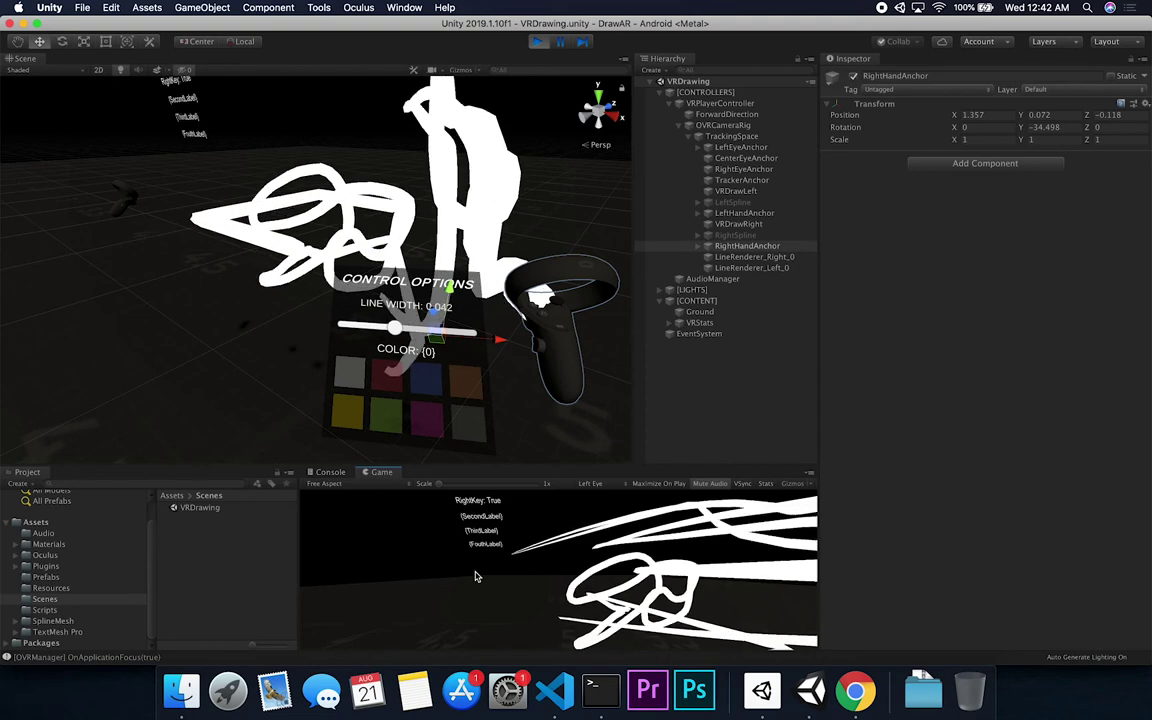
- Fire the line-width decrease input and frame RightHandAnchor in the Scene view
{"action": "key", "text": "Left"}
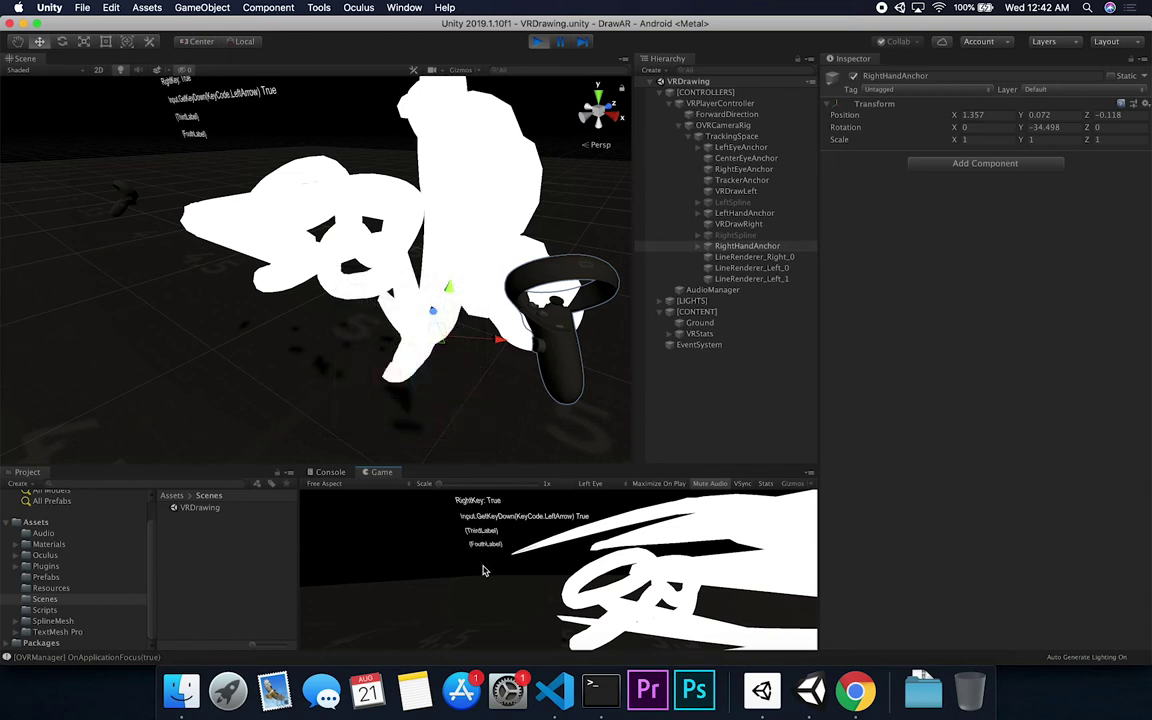
{"action": "left_click", "coordinate": [700, 245]}
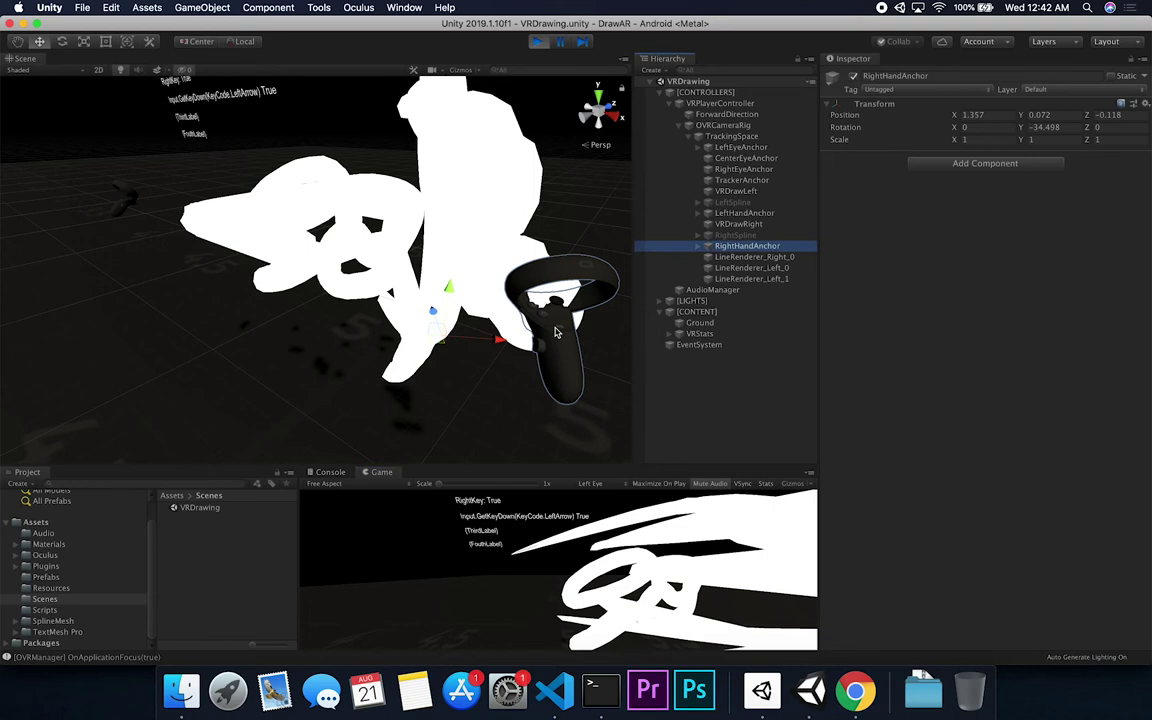
{"action": "key", "text": "f"}
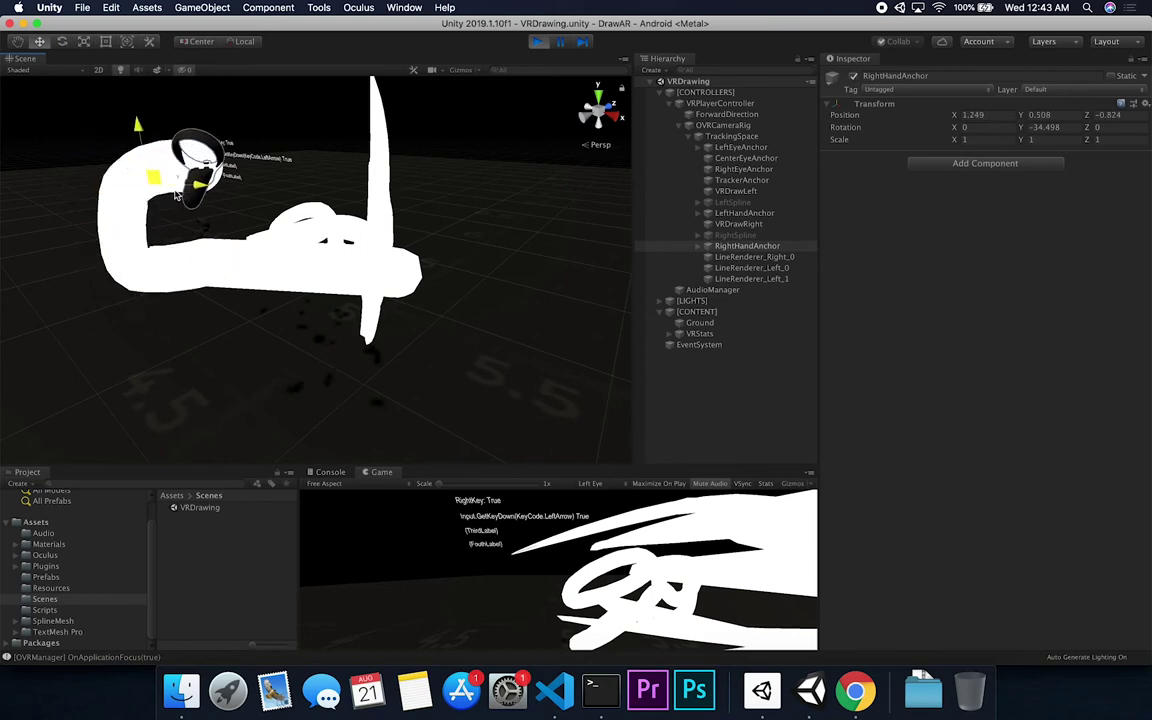
{"action": "left_click_drag", "start_coordinate": [187, 181], "coordinate": [206, 320], "text": "alt"}
{"action": "right_click_drag", "start_coordinate": [205, 318], "coordinate": [349, 276], "text": "alt"}
{"action": "key", "text": "f"}
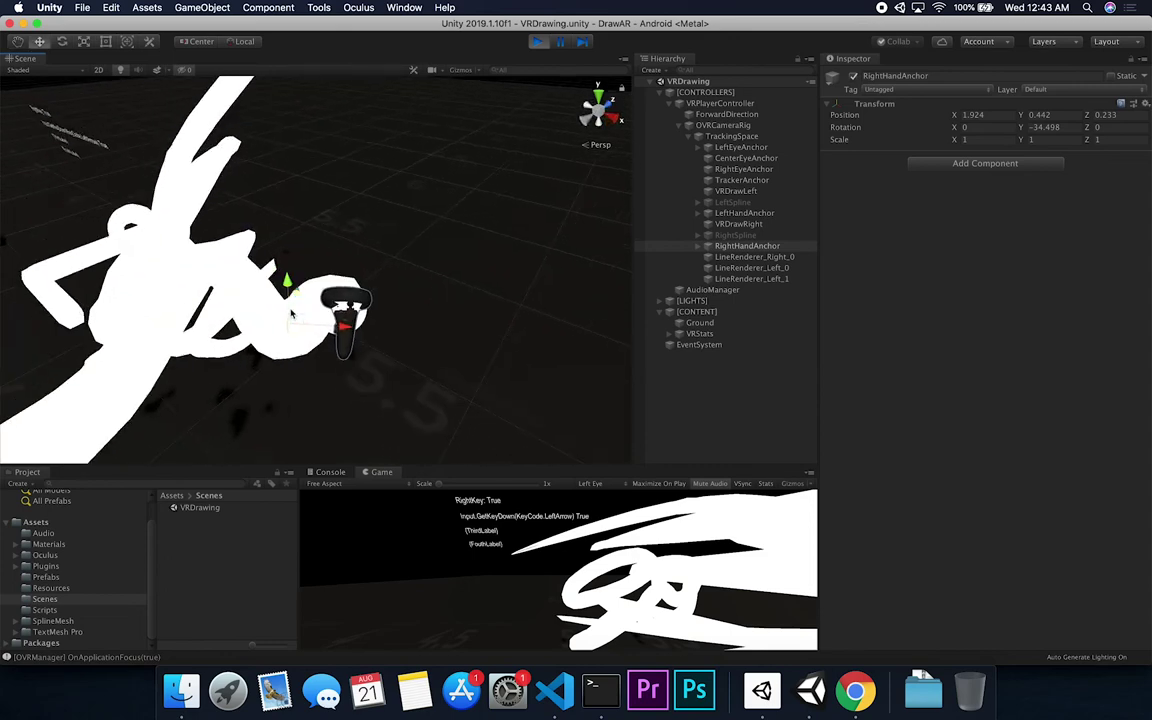
- Paint a thick blob, then drop the line width to 0.001 and raise it to 0.005
{"action": "mouse_move", "coordinate": [309, 325]}
{"action": "left_mouse_down"}
{"action": "mouse_move", "coordinate": [379, 335]}
{"action": "mouse_move", "coordinate": [347, 247]}
{"action": "mouse_move", "coordinate": [405, 217]}
{"action": "mouse_move", "coordinate": [333, 160]}
{"action": "mouse_move", "coordinate": [423, 236]}
{"action": "mouse_move", "coordinate": [435, 318]}
{"action": "left_mouse_up"}
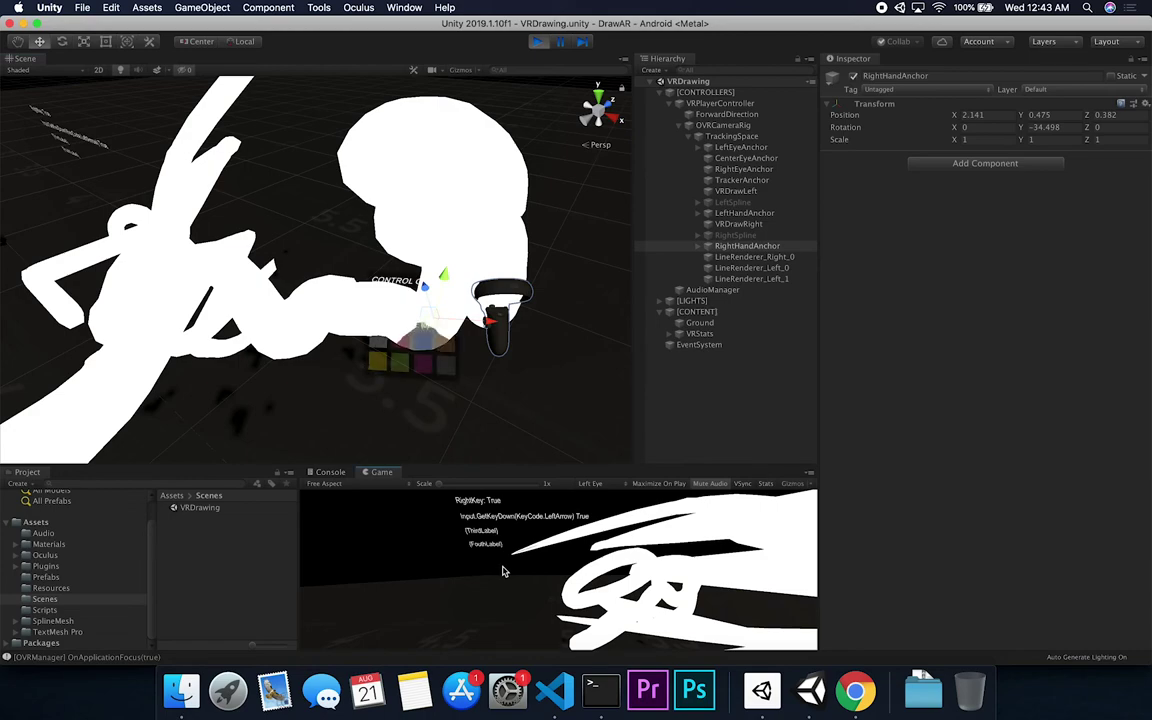
{"action": "key", "text": "Left"}
{"action": "key", "text": "Left"}
{"action": "key", "text": "Left"}
{"action": "key", "text": "Left"}
{"action": "key", "text": "Left"}
{"action": "key", "text": "Left"}
{"action": "key", "text": "Left"}
{"action": "key", "text": "Left"}
{"action": "key", "text": "Right"}
{"action": "key", "text": "Right"}
{"action": "key", "text": "Right"}
{"action": "key", "text": "Right"}
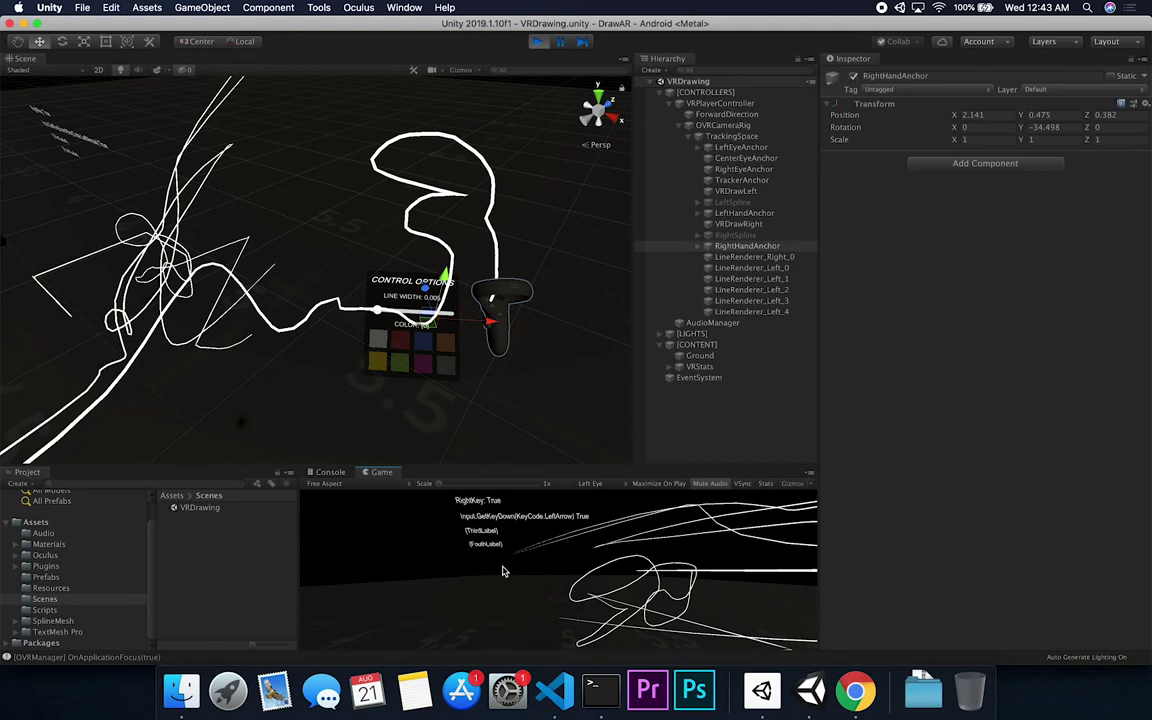
- Untick Right Key on VRDrawRight and move RightHandAnchor to 1.319, 0.656, 1.217 without drawing
{"action": "left_click", "coordinate": [737, 224]}
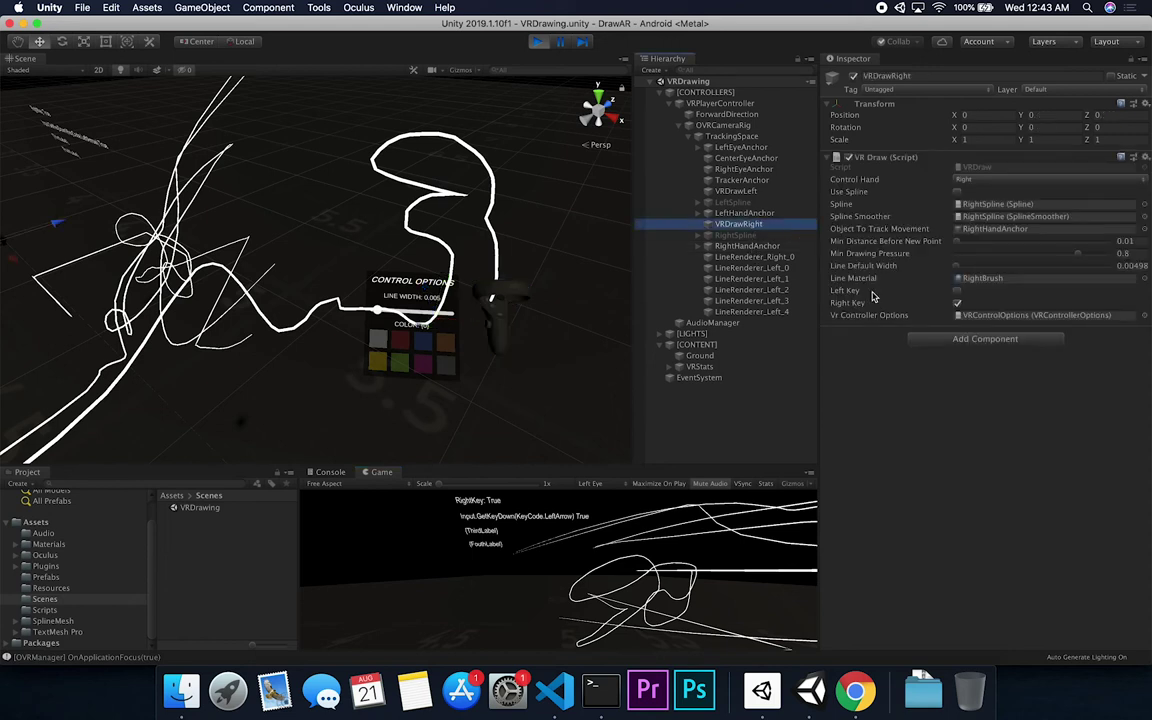
{"action": "left_click", "coordinate": [955, 303]}
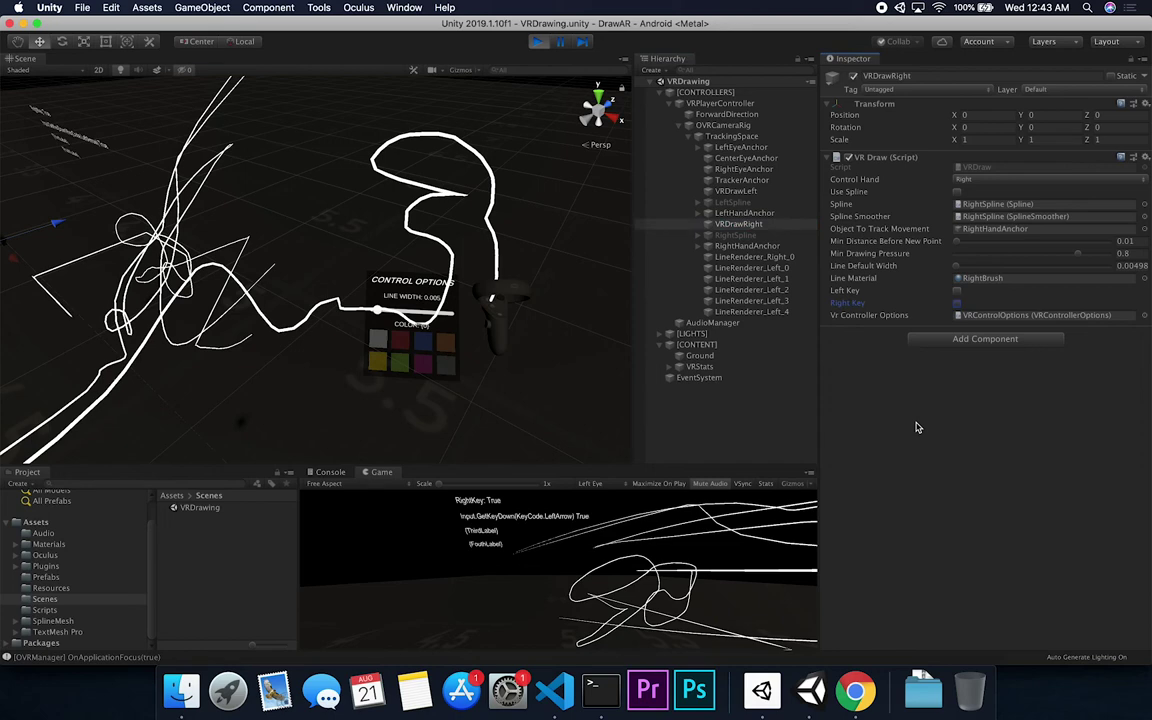
{"action": "left_click", "coordinate": [745, 246]}
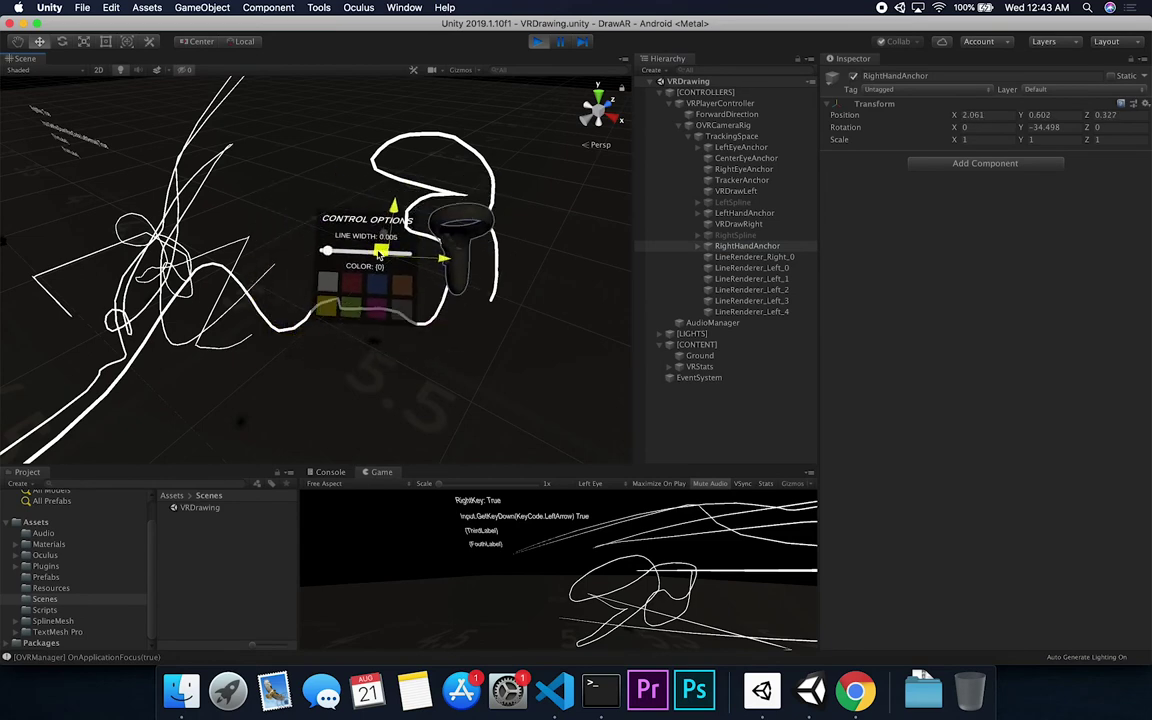
{"action": "middle_click_drag", "start_coordinate": [480, 305], "coordinate": [545, 330]}
{"action": "mouse_move", "coordinate": [422, 243]}
{"action": "left_mouse_down", "text": "alt"}
{"action": "mouse_move", "coordinate": [399, 172]}
{"action": "mouse_move", "coordinate": [401, 262]}
{"action": "left_mouse_up", "text": "alt"}
{"action": "left_click_drag", "start_coordinate": [285, 313], "coordinate": [408, 189], "text": "alt"}
{"action": "key", "text": "f"}
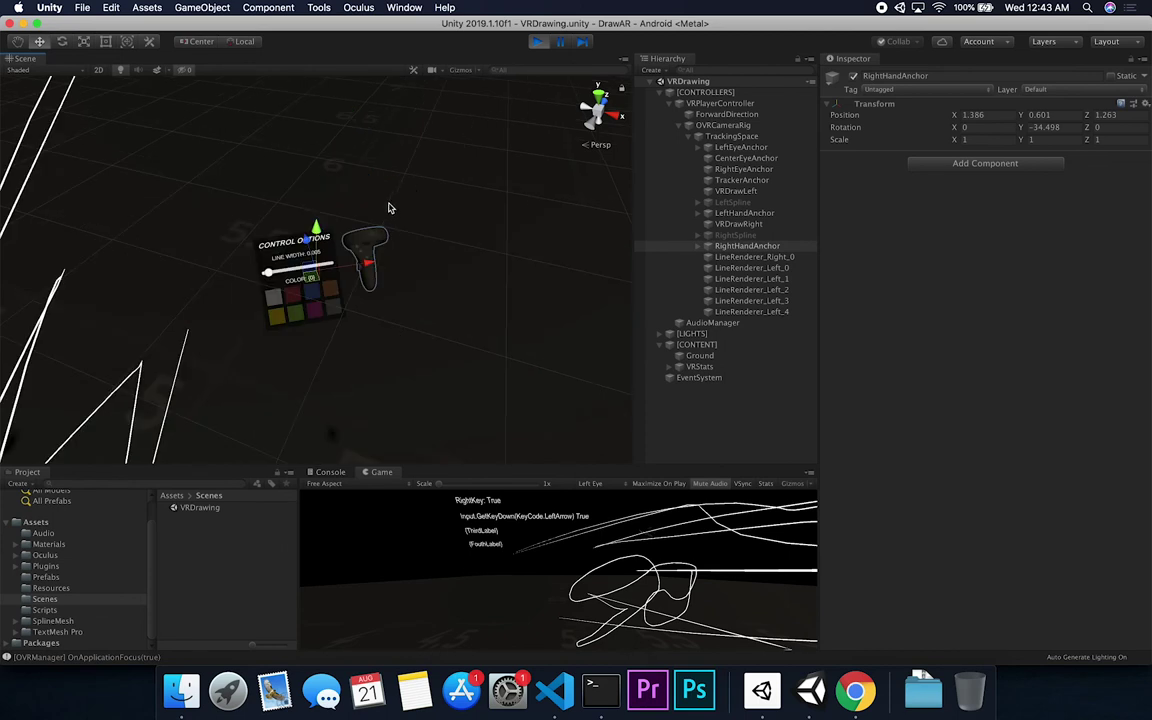
{"action": "left_click_drag", "start_coordinate": [427, 298], "coordinate": [427, 308], "text": "alt"}
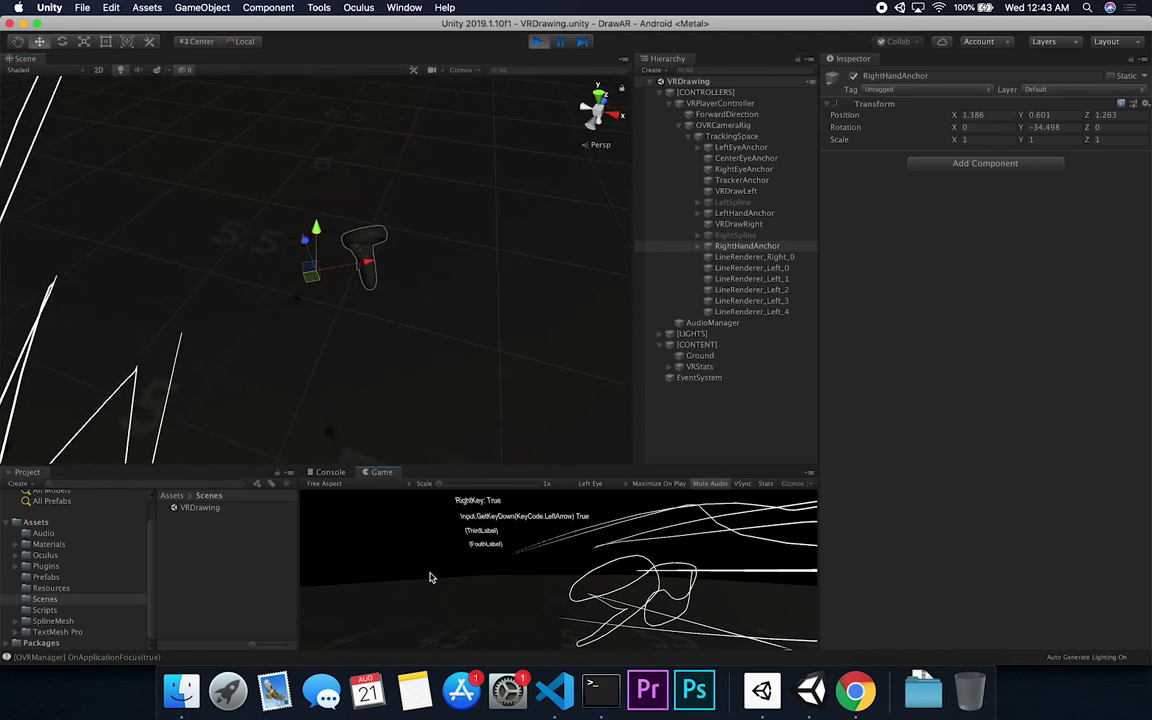
{"action": "mouse_move", "coordinate": [285, 240]}
{"action": "left_mouse_down"}
{"action": "mouse_move", "coordinate": [212, 246]}
{"action": "mouse_move", "coordinate": [222, 233]}
{"action": "mouse_move", "coordinate": [337, 216]}
{"action": "mouse_move", "coordinate": [257, 200]}
{"action": "mouse_move", "coordinate": [267, 247]}
{"action": "mouse_move", "coordinate": [248, 262]}
{"action": "mouse_move", "coordinate": [258, 255]}
{"action": "left_mouse_up"}
{"action": "left_click", "coordinate": [740, 224]}
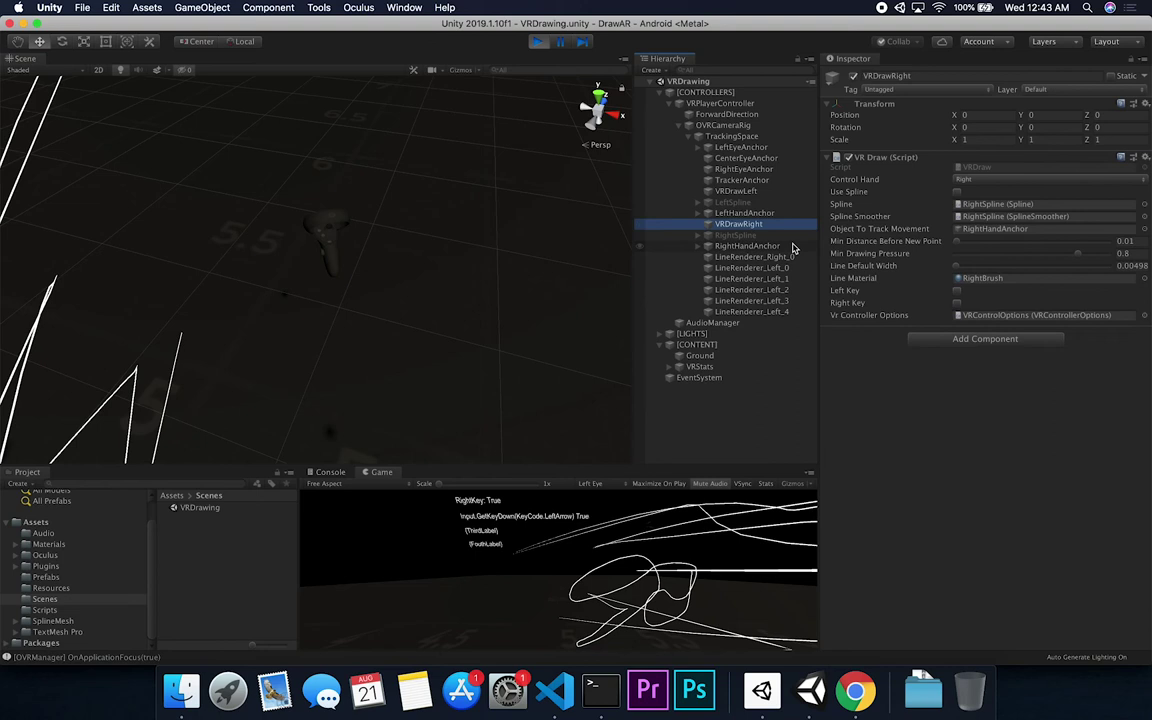
- Re-enable Right Key and drag RightHandAnchor left to draw a line
{"action": "left_click", "coordinate": [957, 304]}
{"action": "mouse_move", "coordinate": [454, 268]}
{"action": "right_mouse_down"}
{"action": "mouse_move", "coordinate": [489, 320]}
{"action": "mouse_move", "coordinate": [484, 295]}
{"action": "mouse_move", "coordinate": [389, 320]}
{"action": "mouse_move", "coordinate": [457, 314]}
{"action": "mouse_move", "coordinate": [347, 288]}
{"action": "right_mouse_up"}
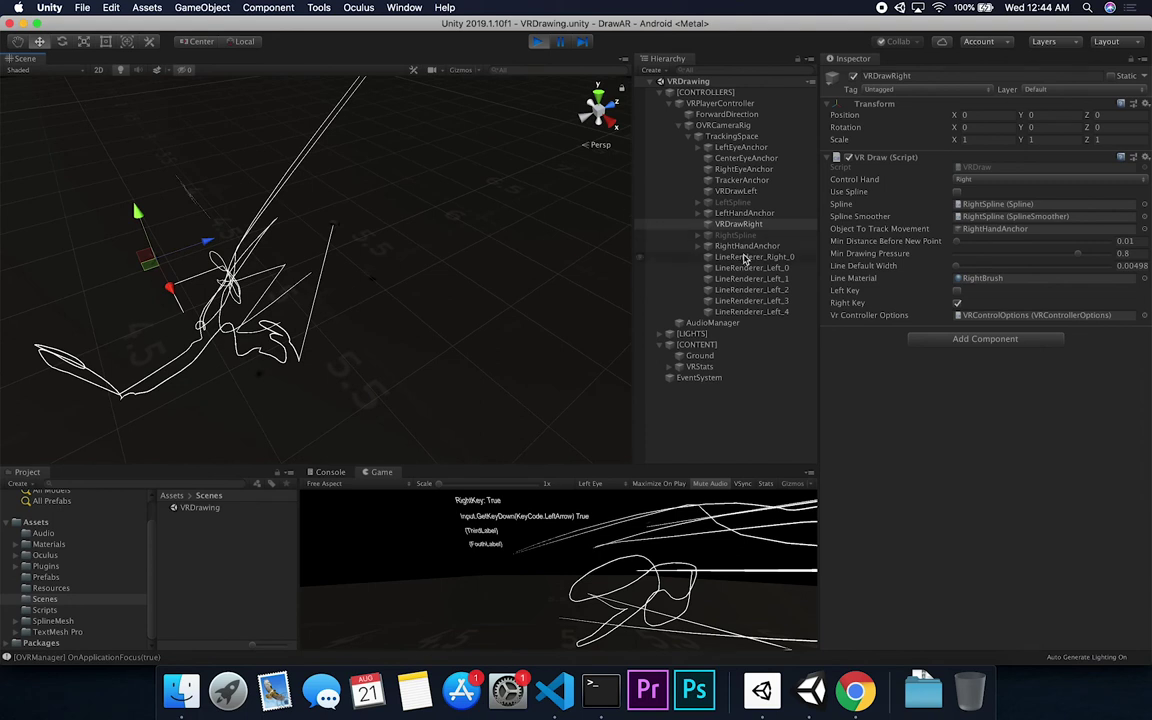
{"action": "left_click", "coordinate": [668, 245]}
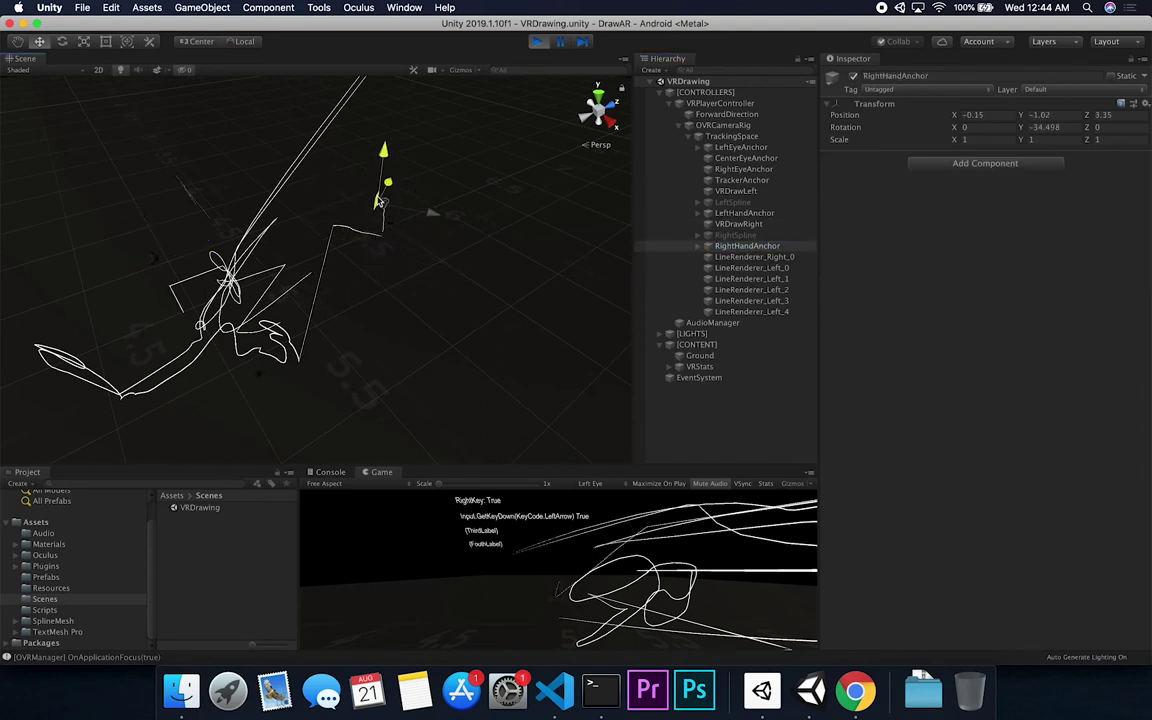
{"action": "key", "text": "f"}
{"action": "mouse_move", "coordinate": [318, 245]}
{"action": "left_mouse_down"}
{"action": "mouse_move", "coordinate": [330, 258]}
{"action": "mouse_move", "coordinate": [225, 200]}
{"action": "mouse_move", "coordinate": [275, 245]}
{"action": "mouse_move", "coordinate": [268, 140]}
{"action": "mouse_move", "coordinate": [318, 228]}
{"action": "left_mouse_up"}
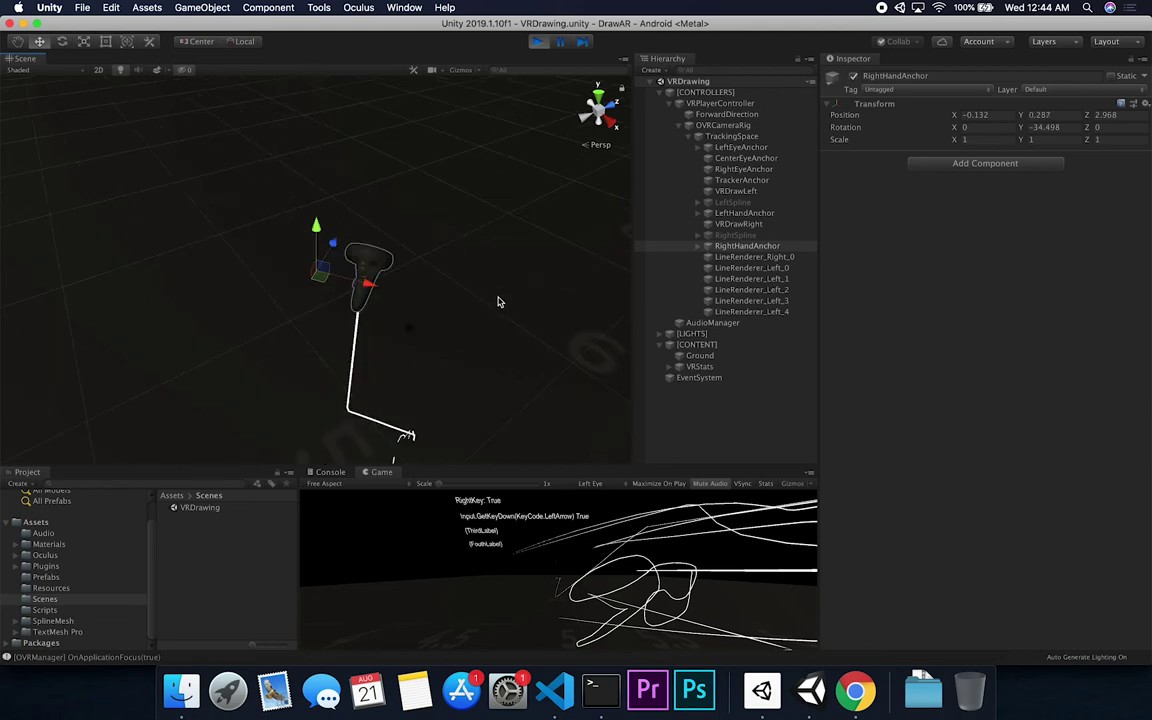
{"action": "left_click", "coordinate": [700, 224]}
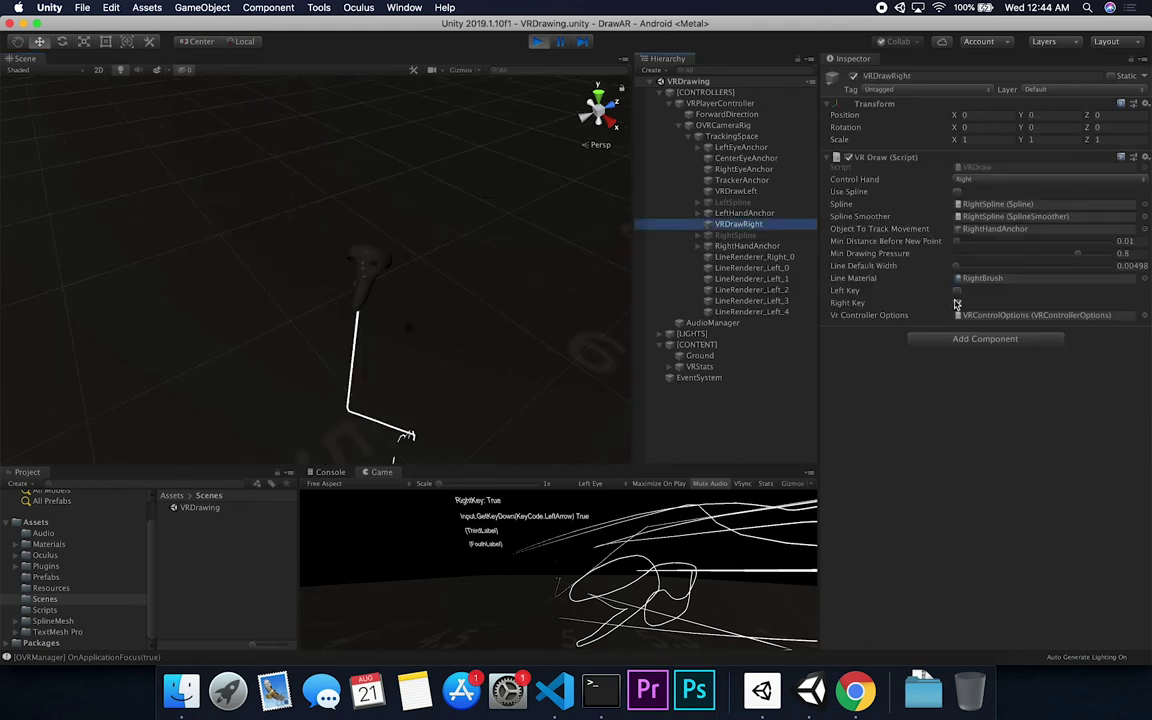
- Move the controller further left, re-enable Right Key, and check LineRenderer_Right_0
{"action": "left_click", "coordinate": [745, 245]}
{"action": "left_click_drag", "start_coordinate": [380, 286], "coordinate": [248, 257]}
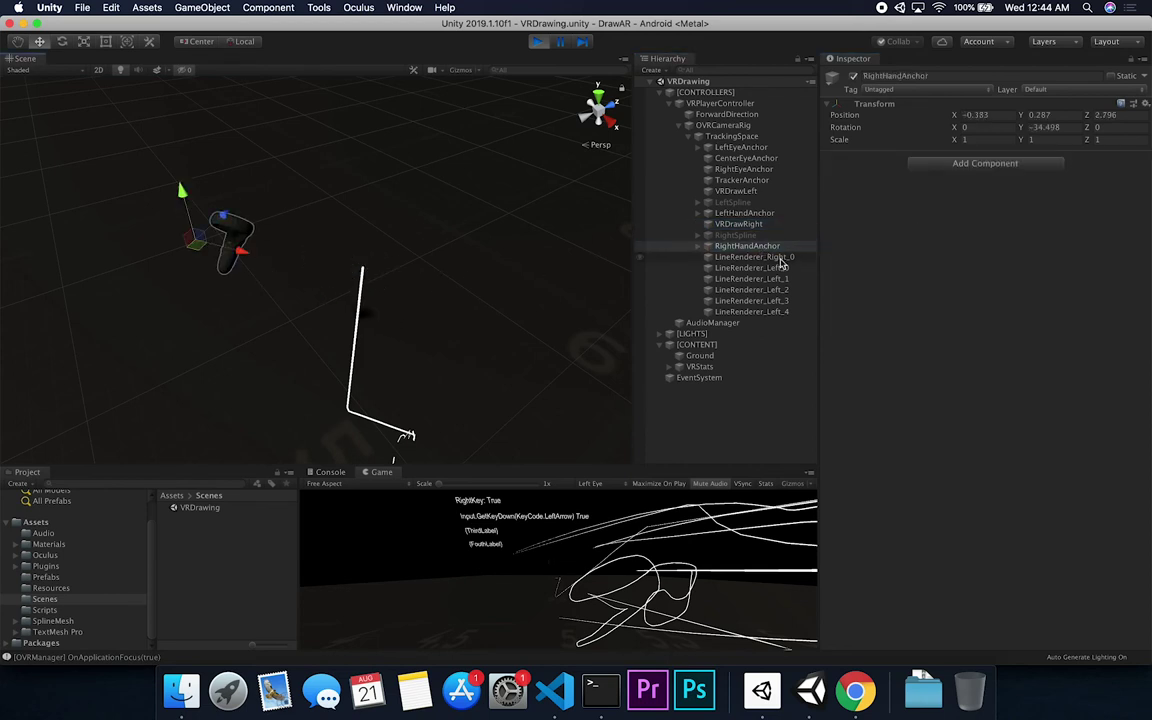
{"action": "left_click", "coordinate": [755, 229]}
{"action": "left_click", "coordinate": [957, 302]}
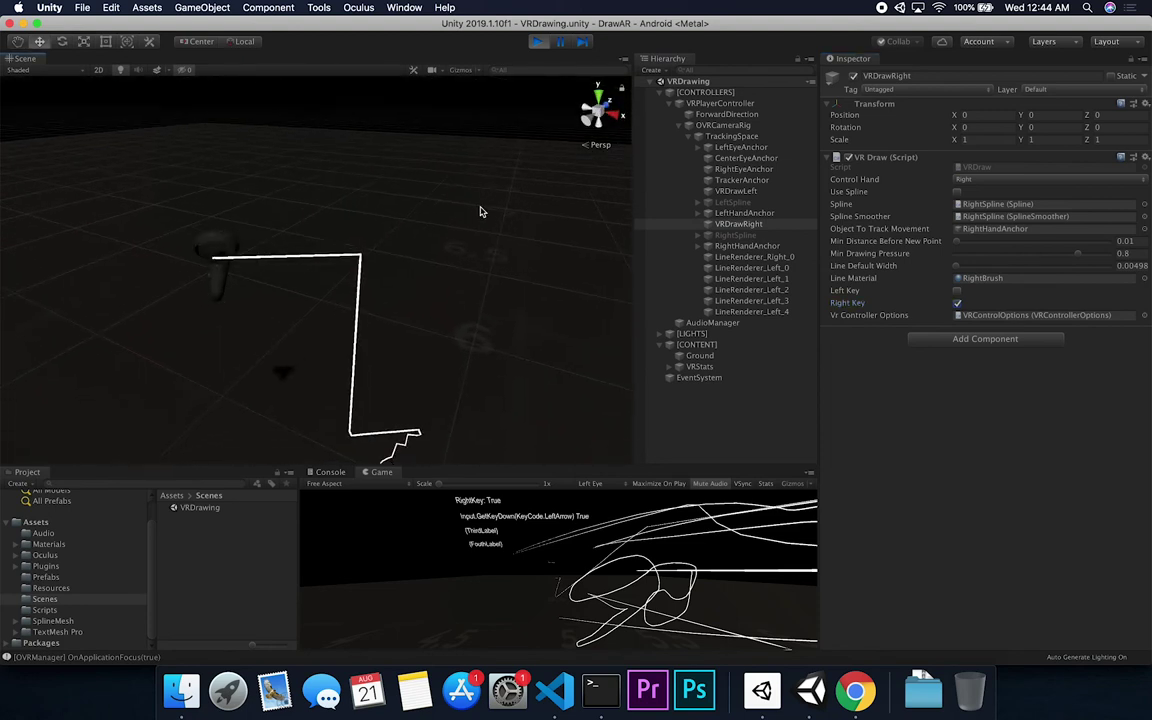
{"action": "left_click_drag", "start_coordinate": [481, 206], "coordinate": [395, 224], "text": "alt"}
{"action": "left_click", "coordinate": [746, 246]}
{"action": "left_click", "coordinate": [746, 258]}
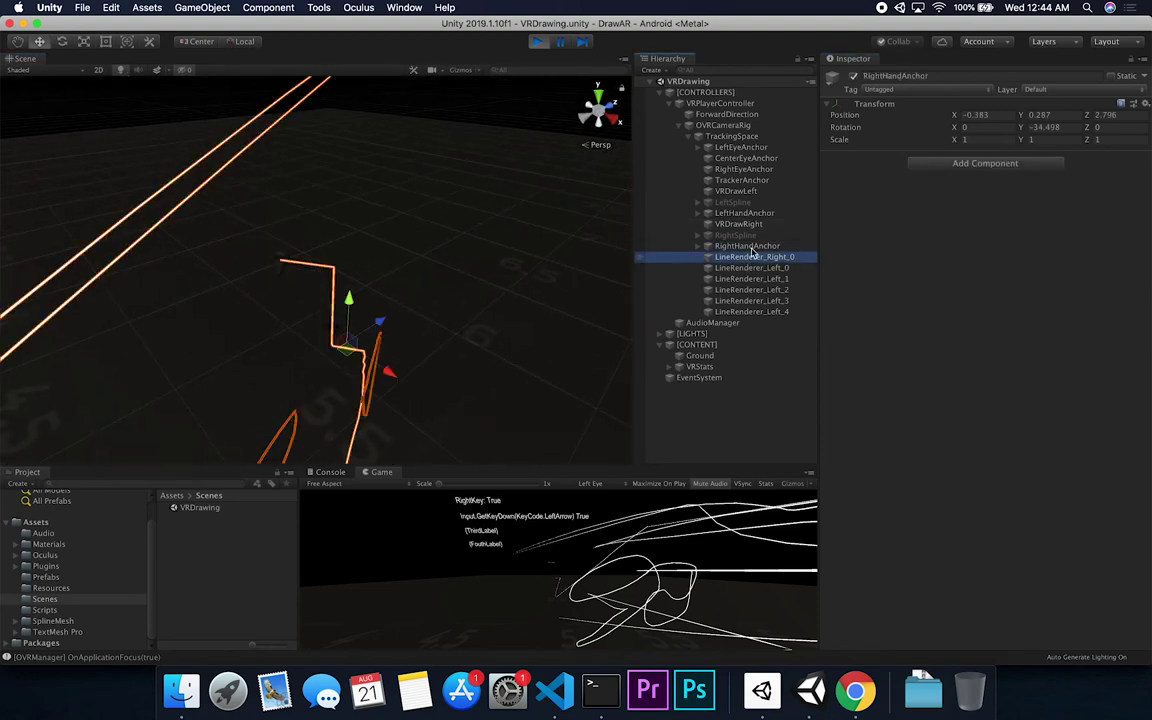
{"action": "left_click", "coordinate": [752, 246]}
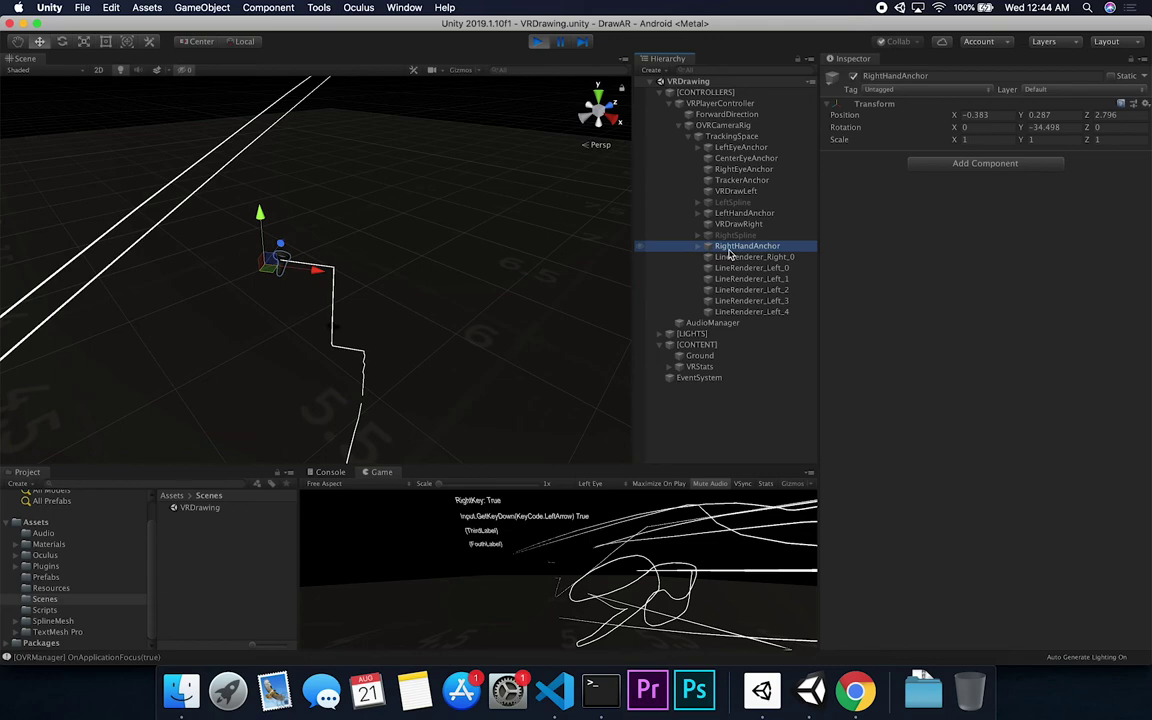
- Draw a stroke up and to the right, then turn Right Key off again
{"action": "left_click", "coordinate": [730, 248]}
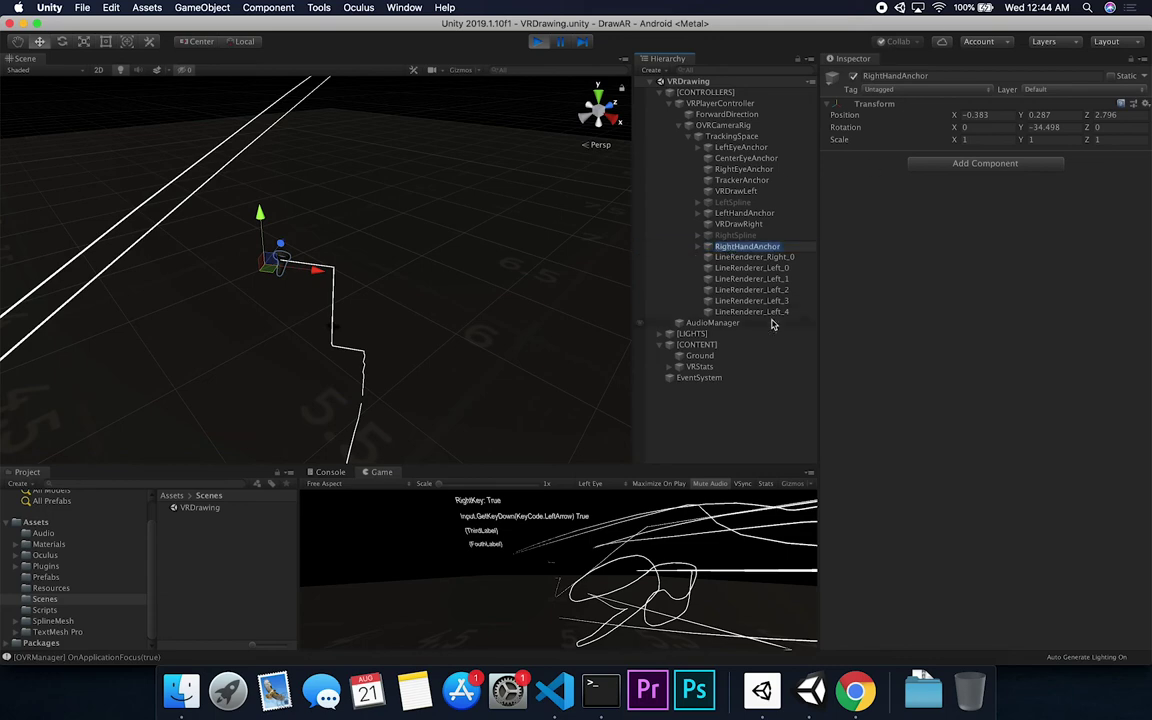
{"action": "left_click", "coordinate": [755, 249]}
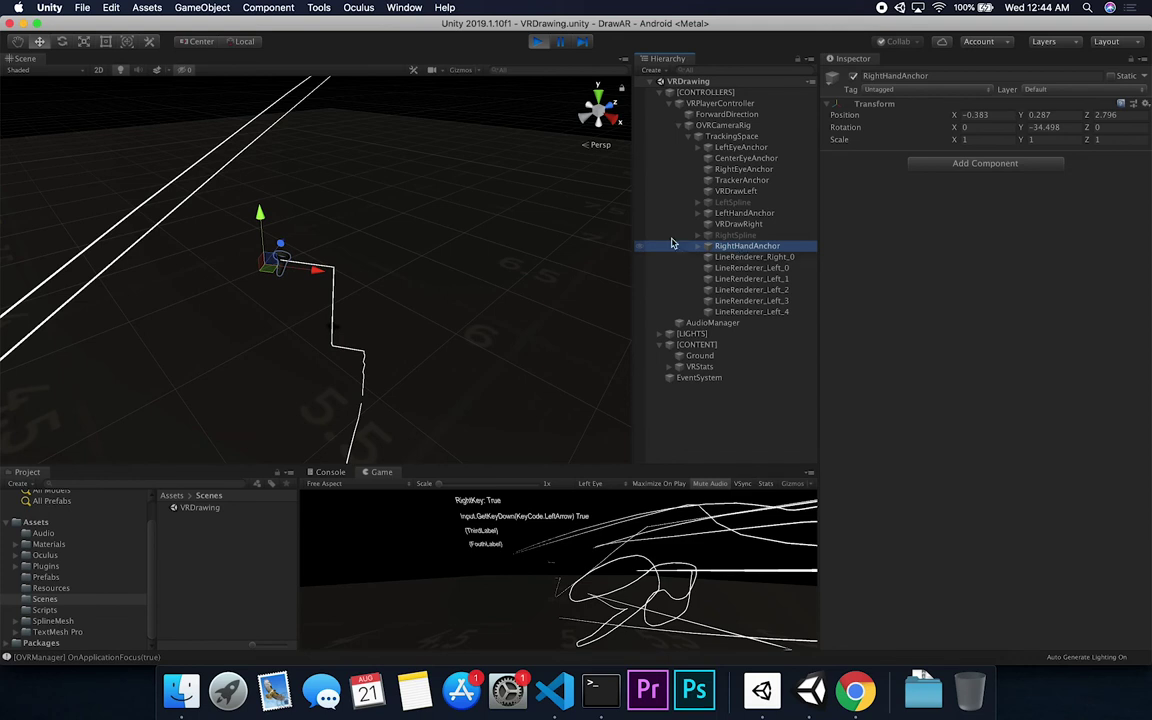
{"action": "mouse_move", "coordinate": [280, 262]}
{"action": "left_mouse_down"}
{"action": "mouse_move", "coordinate": [250, 240]}
{"action": "mouse_move", "coordinate": [309, 200]}
{"action": "mouse_move", "coordinate": [324, 253]}
{"action": "mouse_move", "coordinate": [372, 195]}
{"action": "mouse_move", "coordinate": [457, 190]}
{"action": "mouse_move", "coordinate": [498, 236]}
{"action": "left_mouse_up"}
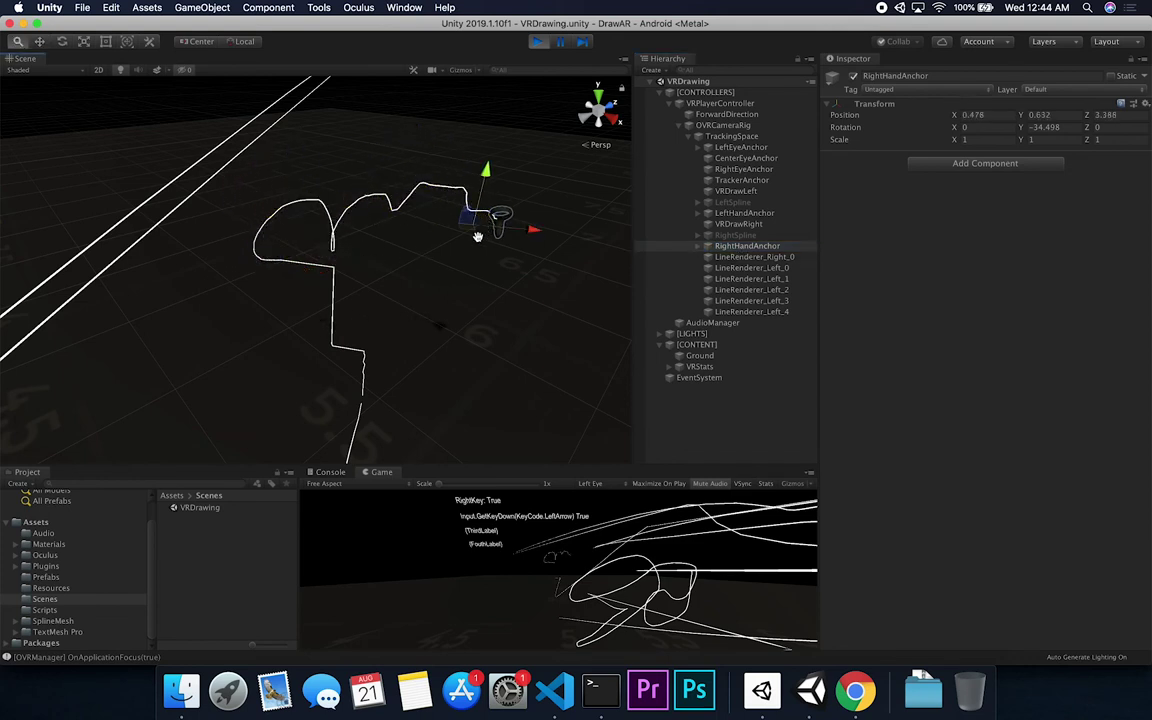
{"action": "left_click", "coordinate": [739, 224]}
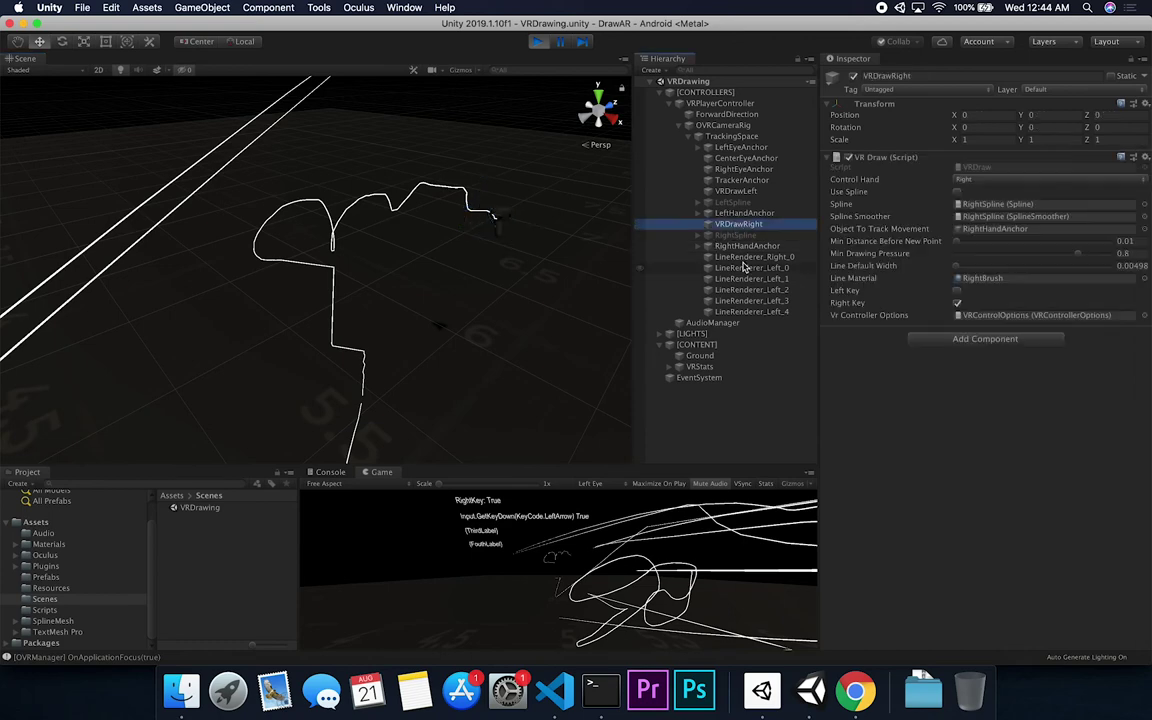
{"action": "left_click", "coordinate": [957, 305]}
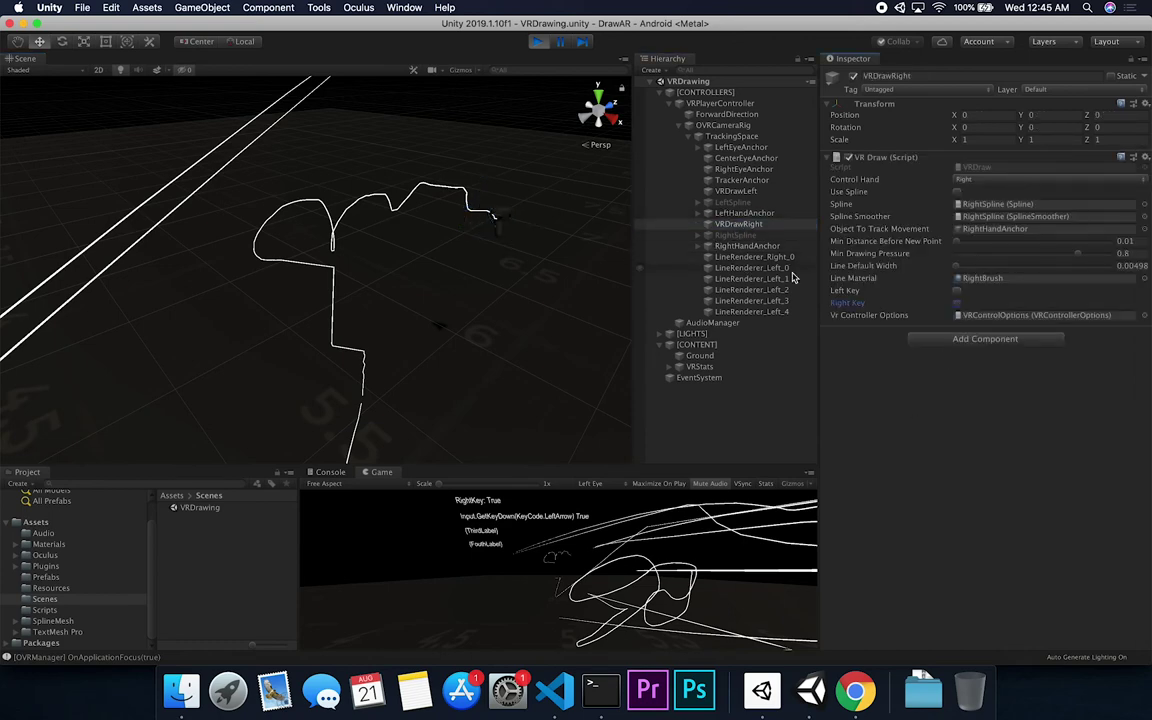
{"action": "left_click", "coordinate": [563, 213]}
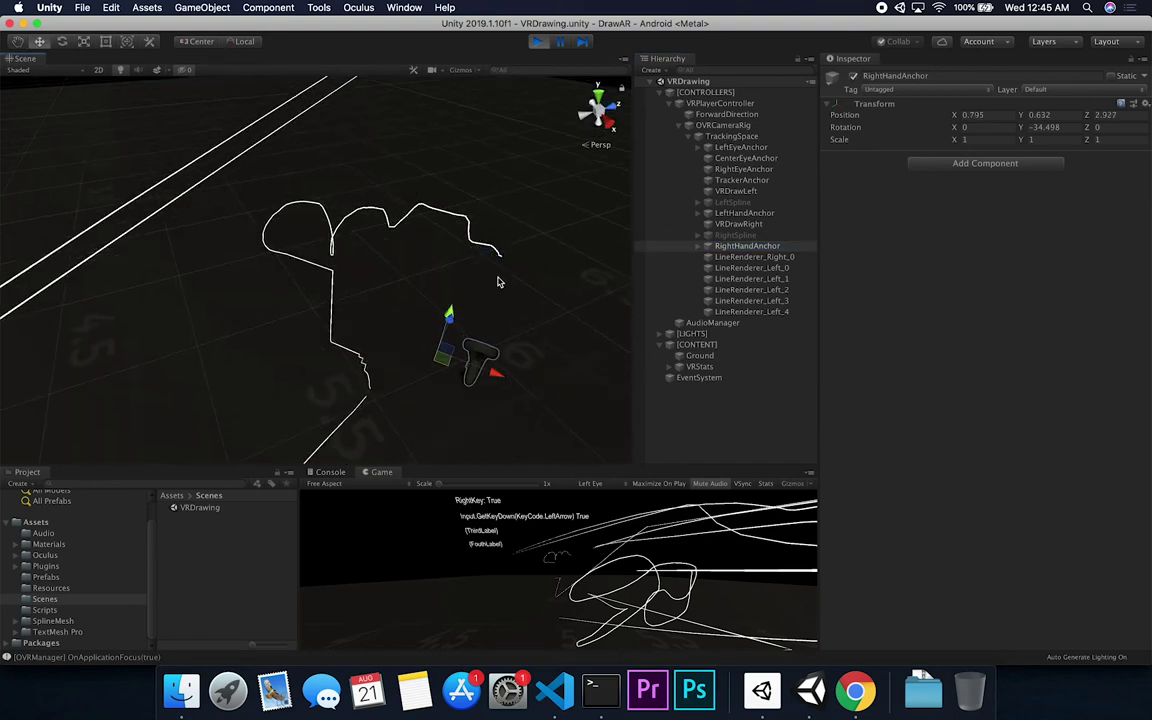
{"action": "mouse_move", "coordinate": [510, 332]}
{"action": "left_mouse_down", "text": "alt"}
{"action": "mouse_move", "coordinate": [530, 314]}
{"action": "mouse_move", "coordinate": [531, 380]}
{"action": "left_mouse_up", "text": "alt"}
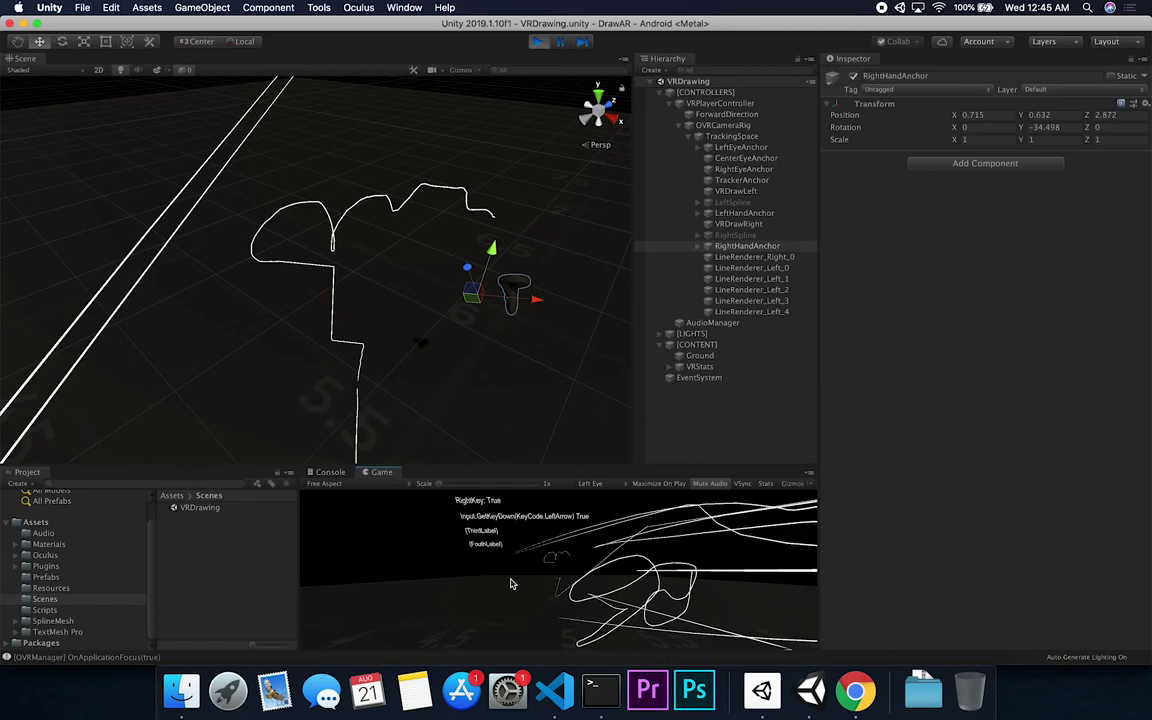
- Start a new stroke with Right Arrow and draw a thick loop, ending at 0.44, 0.749, 2.683
{"action": "key", "text": "Right"}
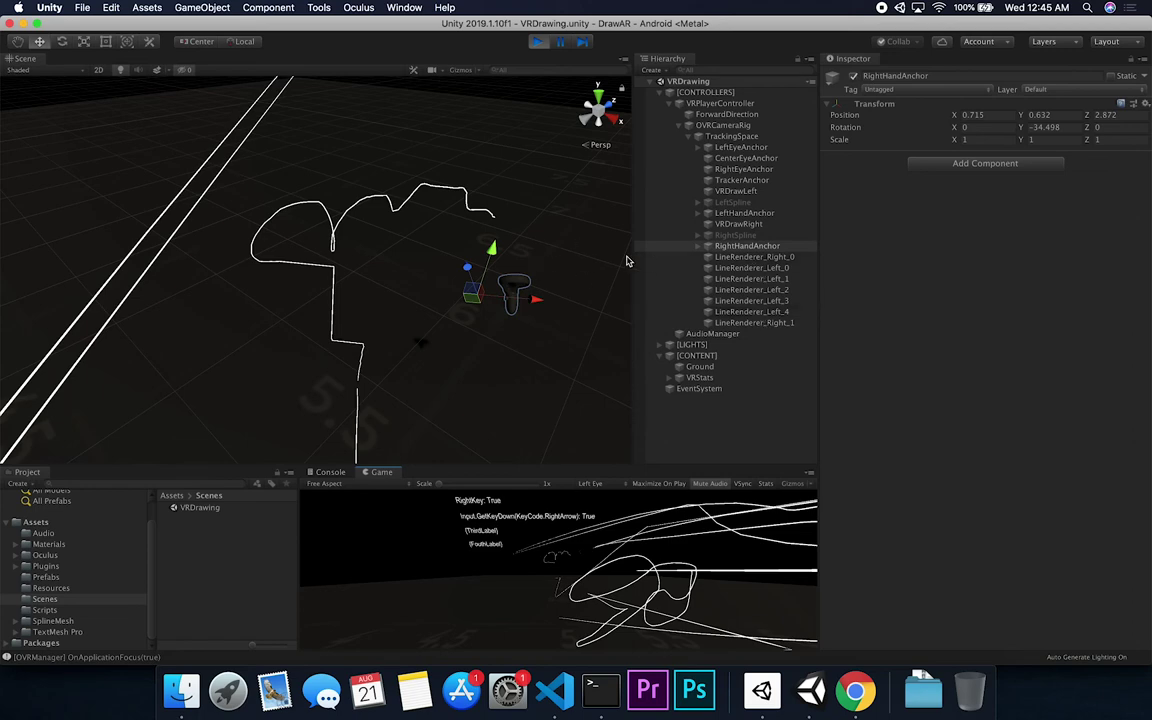
{"action": "left_click", "coordinate": [742, 224]}
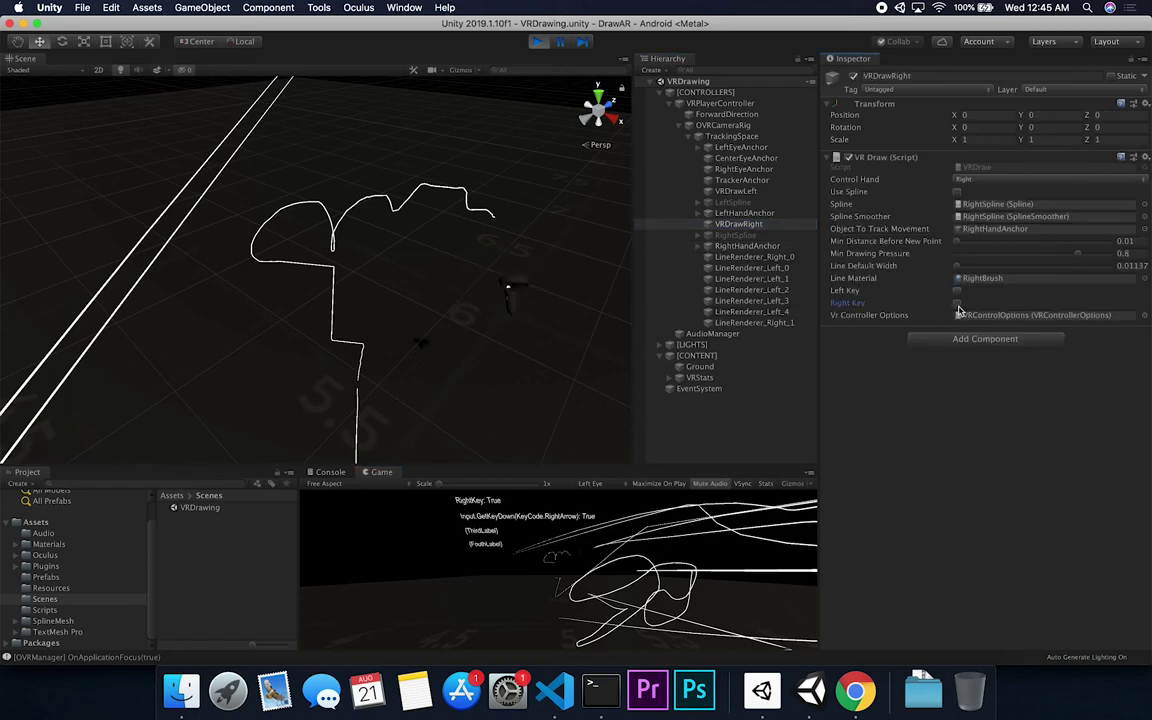
{"action": "left_click", "coordinate": [686, 245]}
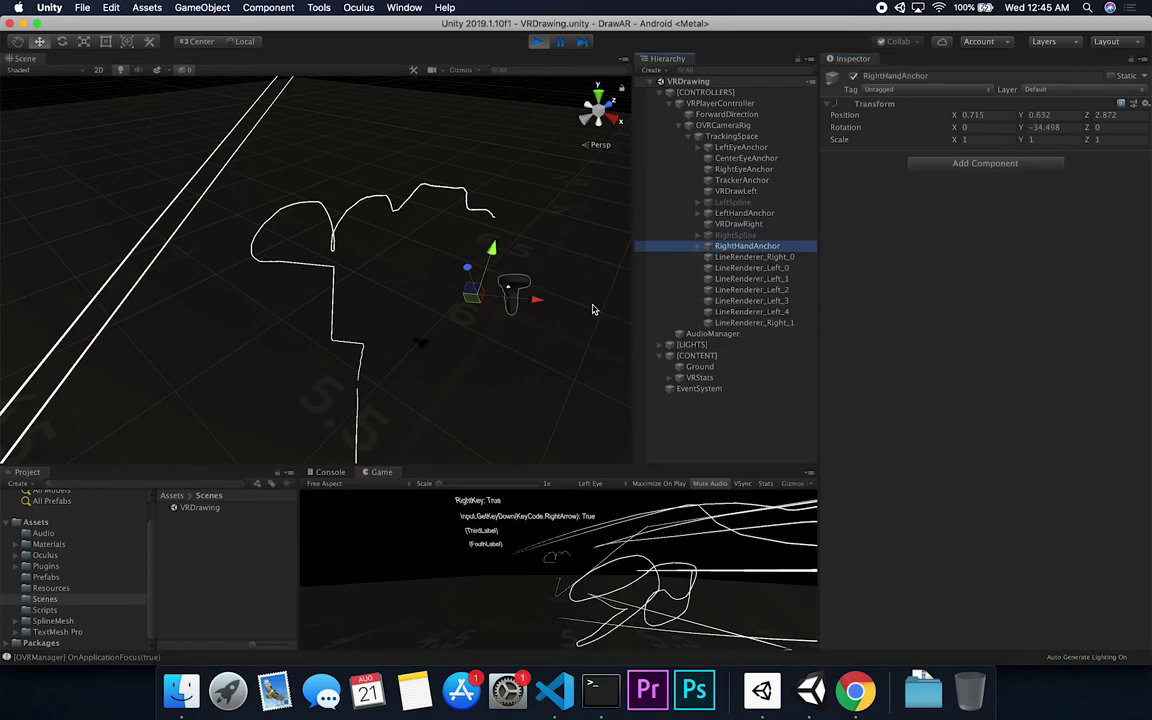
{"action": "mouse_move", "coordinate": [475, 292]}
{"action": "left_mouse_down"}
{"action": "mouse_move", "coordinate": [444, 298]}
{"action": "mouse_move", "coordinate": [445, 260]}
{"action": "mouse_move", "coordinate": [516, 259]}
{"action": "mouse_move", "coordinate": [540, 284]}
{"action": "mouse_move", "coordinate": [440, 312]}
{"action": "mouse_move", "coordinate": [415, 348]}
{"action": "mouse_move", "coordinate": [474, 350]}
{"action": "mouse_move", "coordinate": [392, 303]}
{"action": "mouse_move", "coordinate": [427, 293]}
{"action": "mouse_move", "coordinate": [400, 266]}
{"action": "mouse_move", "coordinate": [414, 287]}
{"action": "mouse_move", "coordinate": [472, 300]}
{"action": "mouse_move", "coordinate": [427, 308]}
{"action": "mouse_move", "coordinate": [380, 256]}
{"action": "left_mouse_up"}
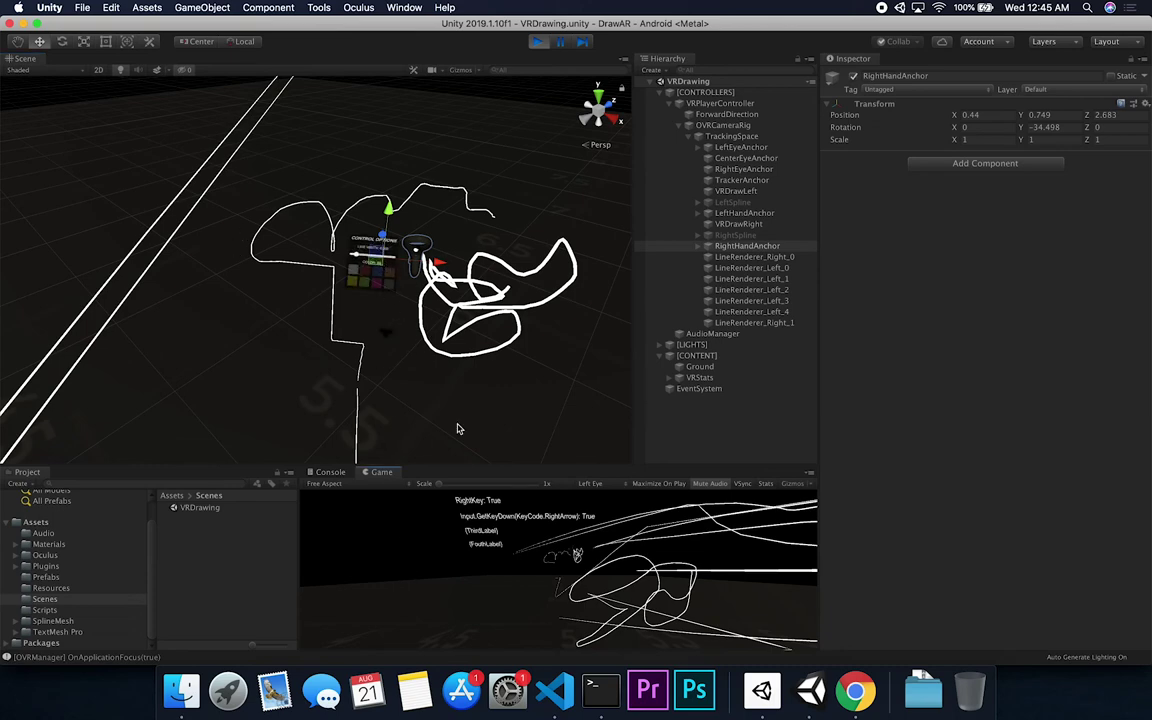
- Add another thick stroke with the Left Arrow key and frame the right controller
{"action": "key", "text": "Left"}
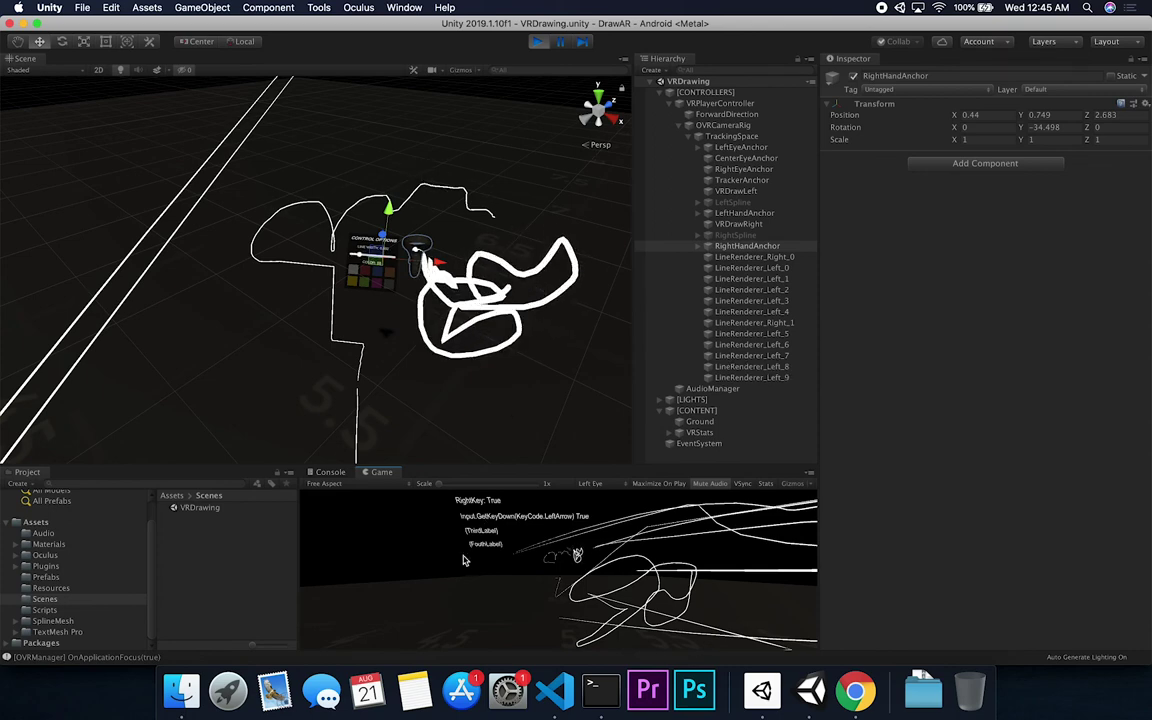
{"action": "mouse_move", "coordinate": [521, 302]}
{"action": "left_mouse_down", "text": "alt"}
{"action": "mouse_move", "coordinate": [405, 330]}
{"action": "mouse_move", "coordinate": [391, 355]}
{"action": "mouse_move", "coordinate": [401, 362]}
{"action": "left_mouse_up", "text": "alt"}
{"action": "scroll", "coordinate": [401, 362], "scroll_direction": "down", "scroll_amount": 2}
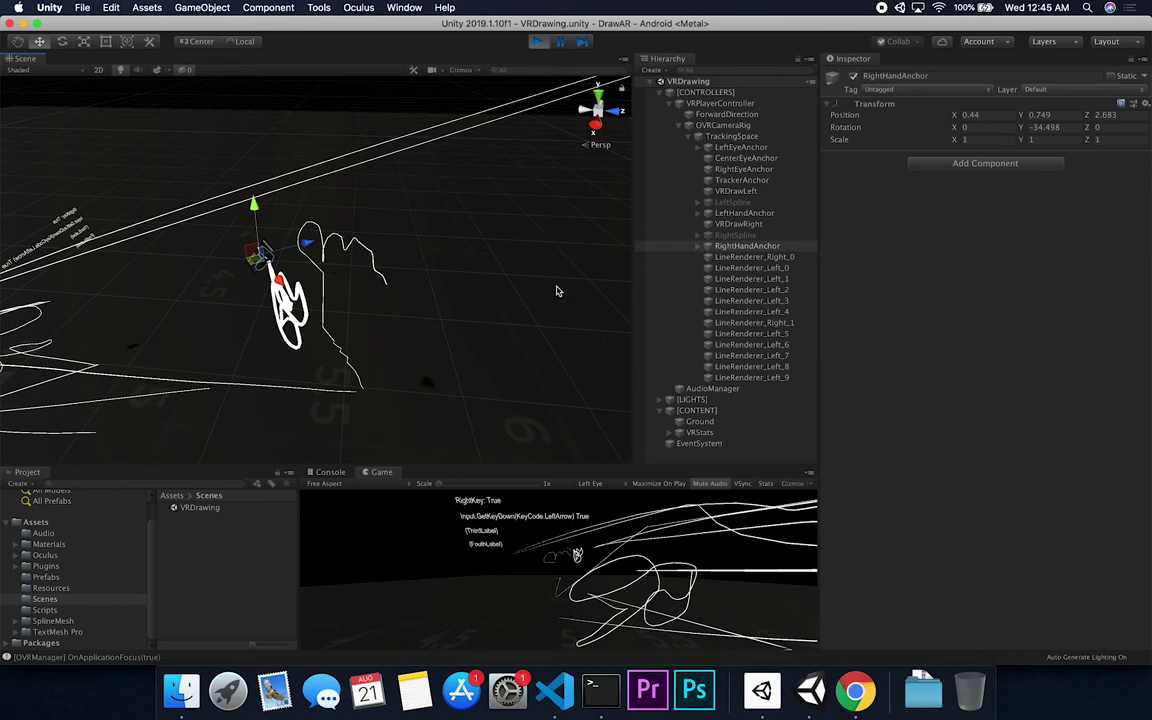
{"action": "left_click", "coordinate": [733, 236]}
{"action": "left_click", "coordinate": [740, 245]}
{"action": "key", "text": "f"}
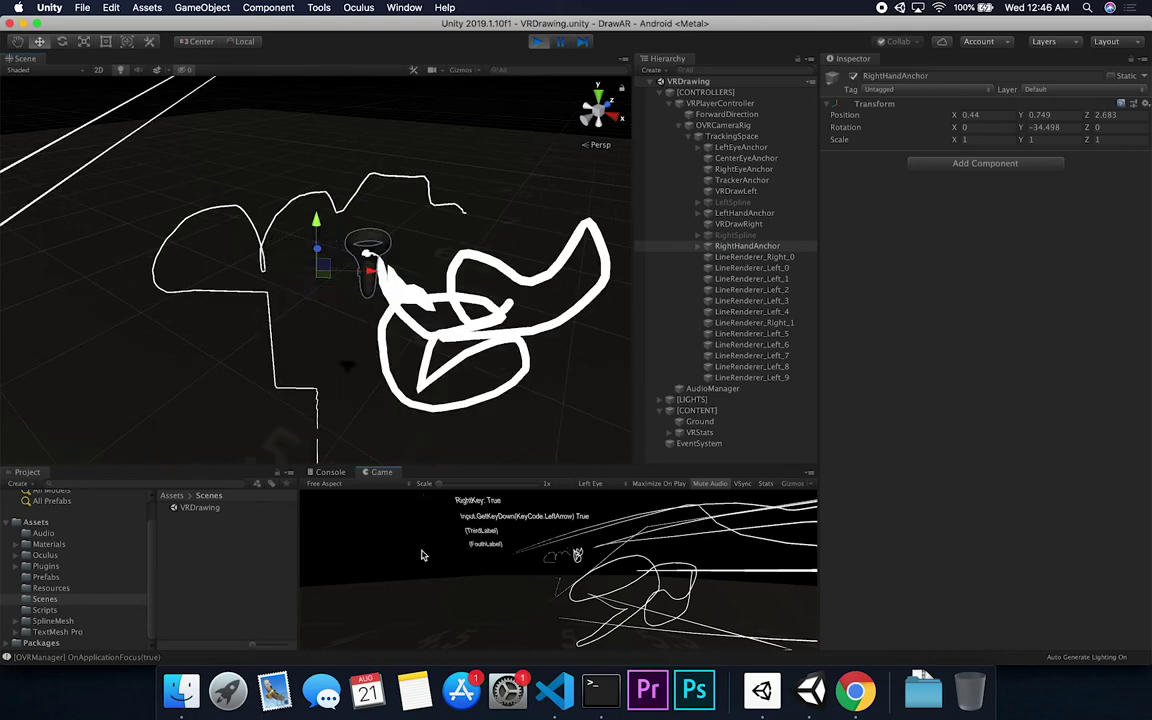
- Check VRDrawRight's script and reframe RightHandAnchor, now at -2.314, 0.749, 0.791
{"action": "left_click", "coordinate": [738, 224]}
{"action": "left_click", "coordinate": [727, 246]}
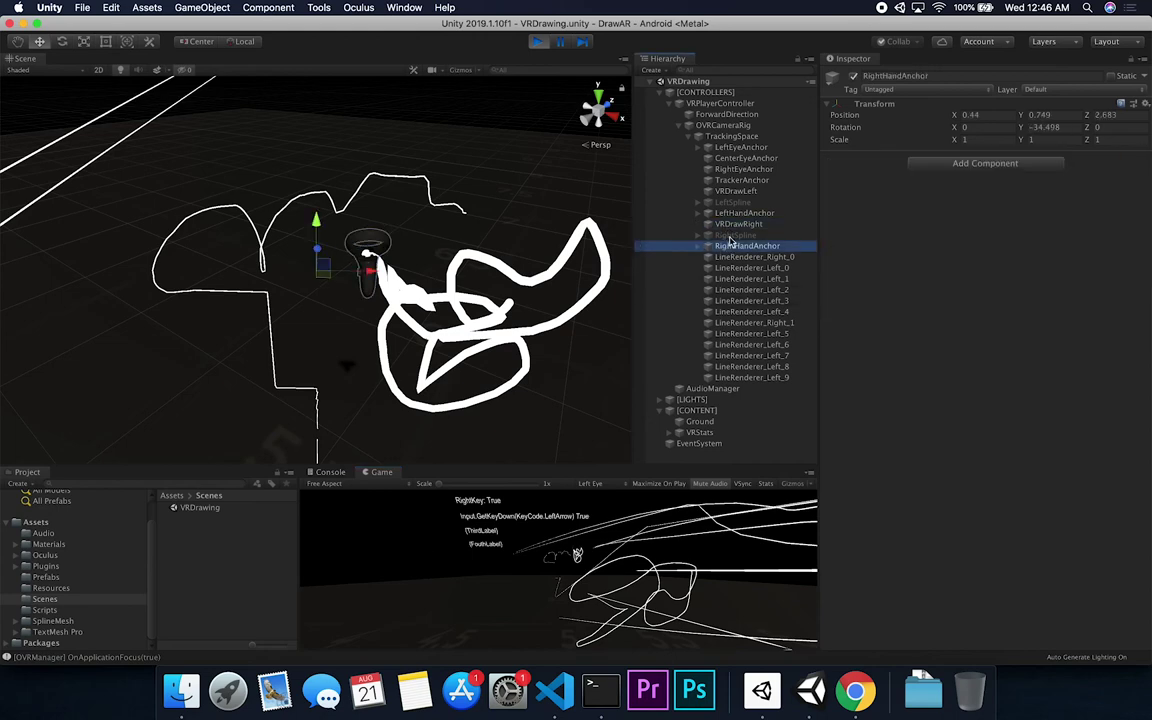
{"action": "left_click", "coordinate": [773, 226]}
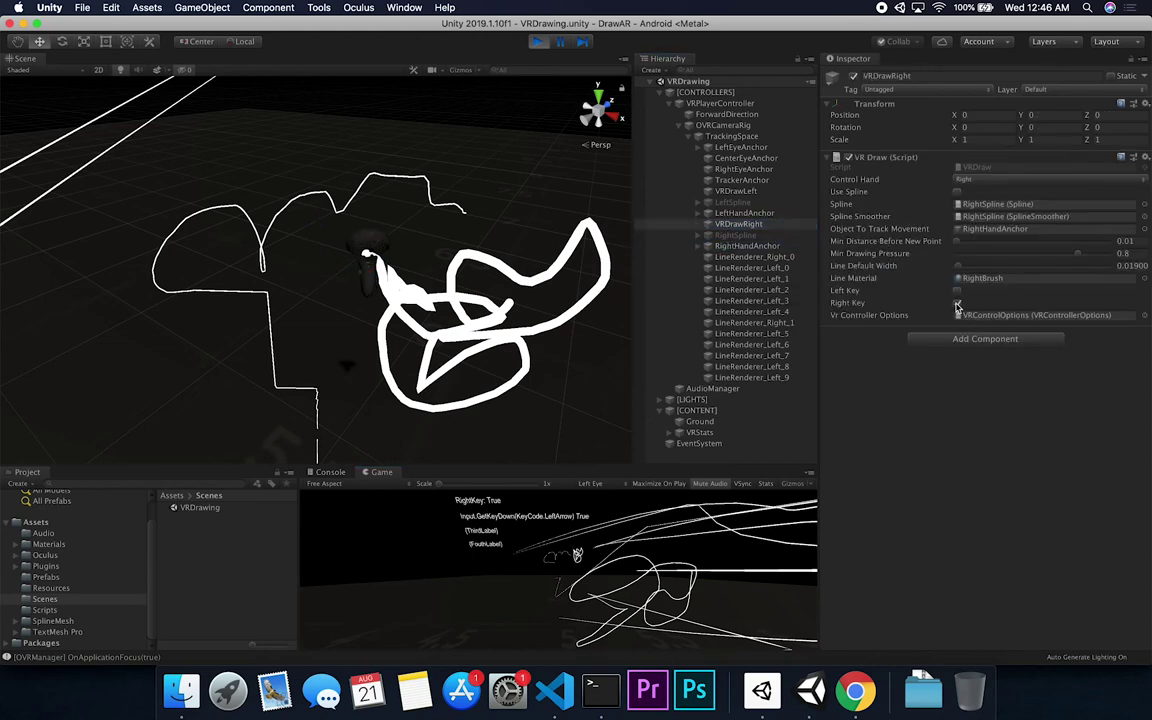
{"action": "double_click", "coordinate": [747, 246]}
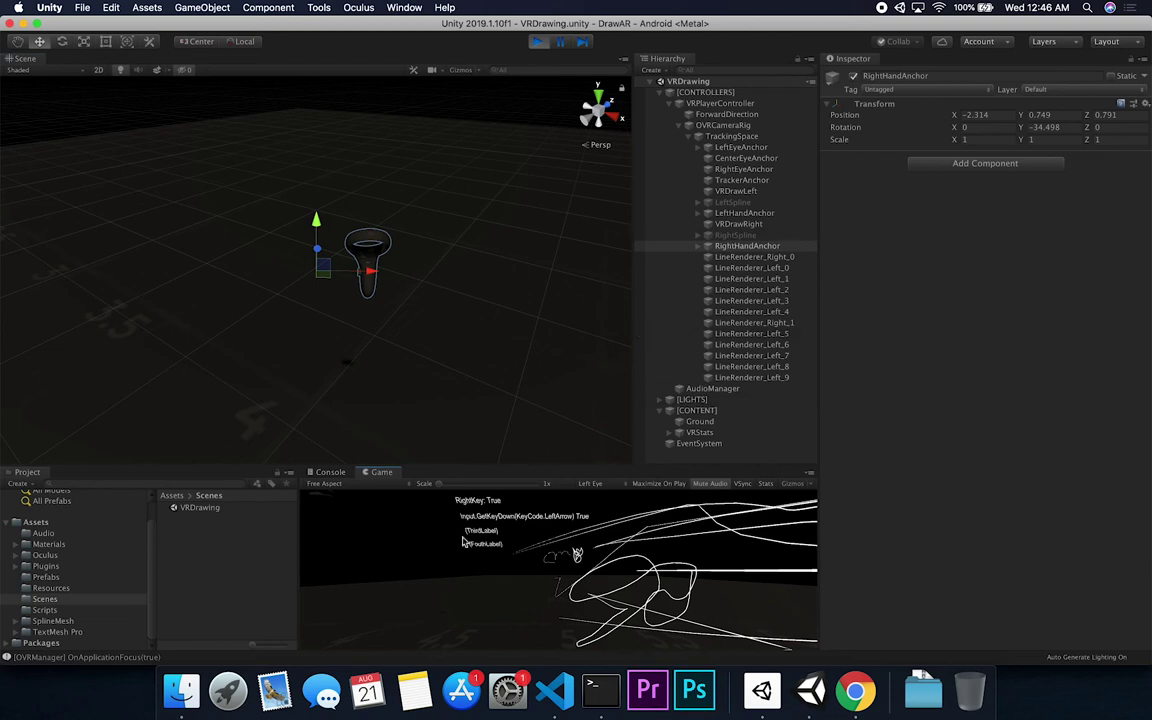
- Enable the Right Key option in VRDrawRight's VR Draw script
{"action": "key", "text": "Right"}
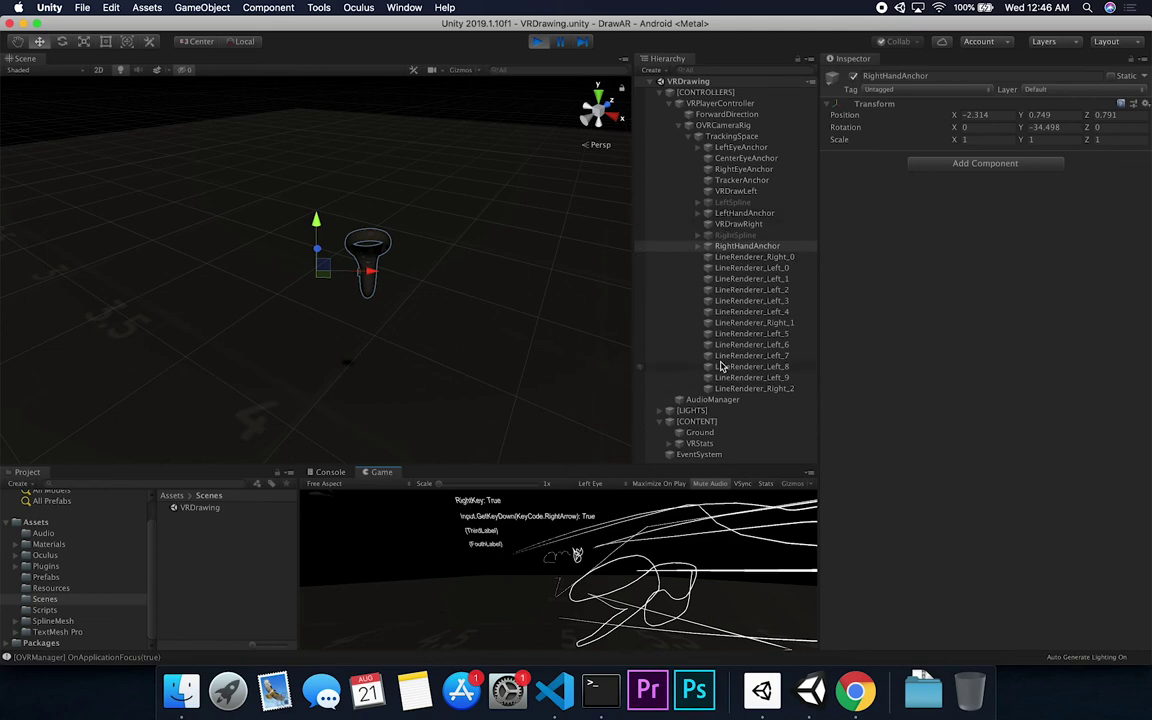
{"action": "left_click", "coordinate": [733, 225]}
{"action": "left_click", "coordinate": [848, 302]}
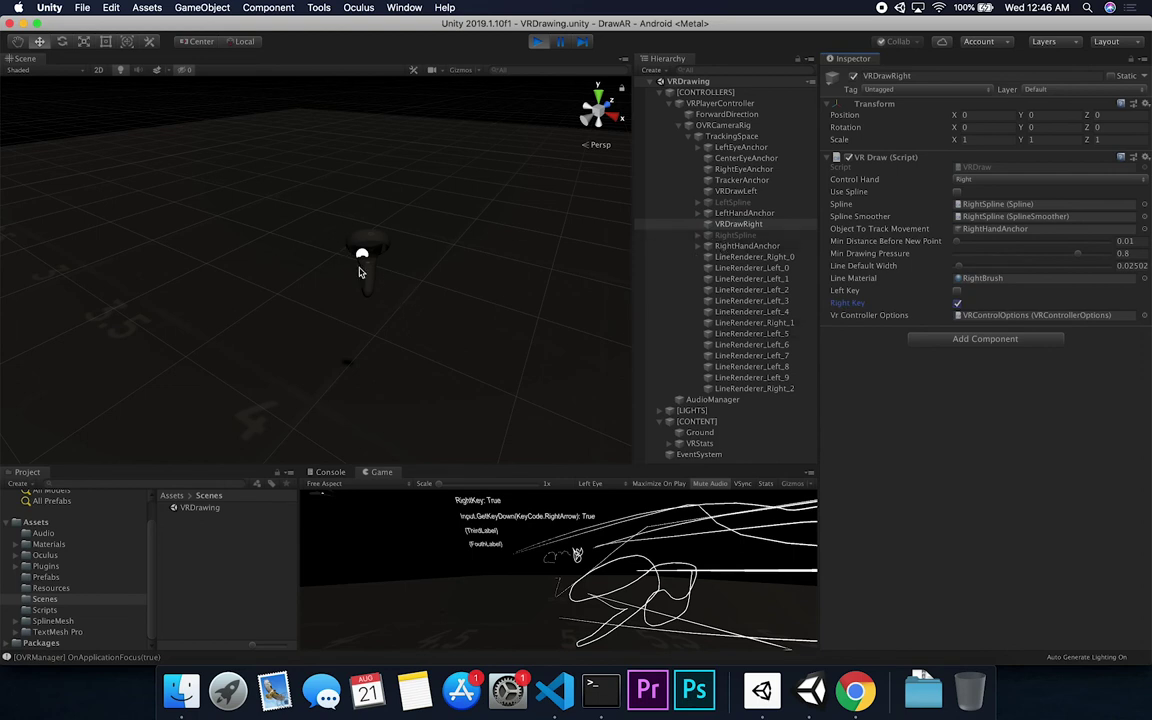
- Move RightHandAnchor to draw thick white strokes forming an H-like shape
{"action": "left_click", "coordinate": [730, 248]}
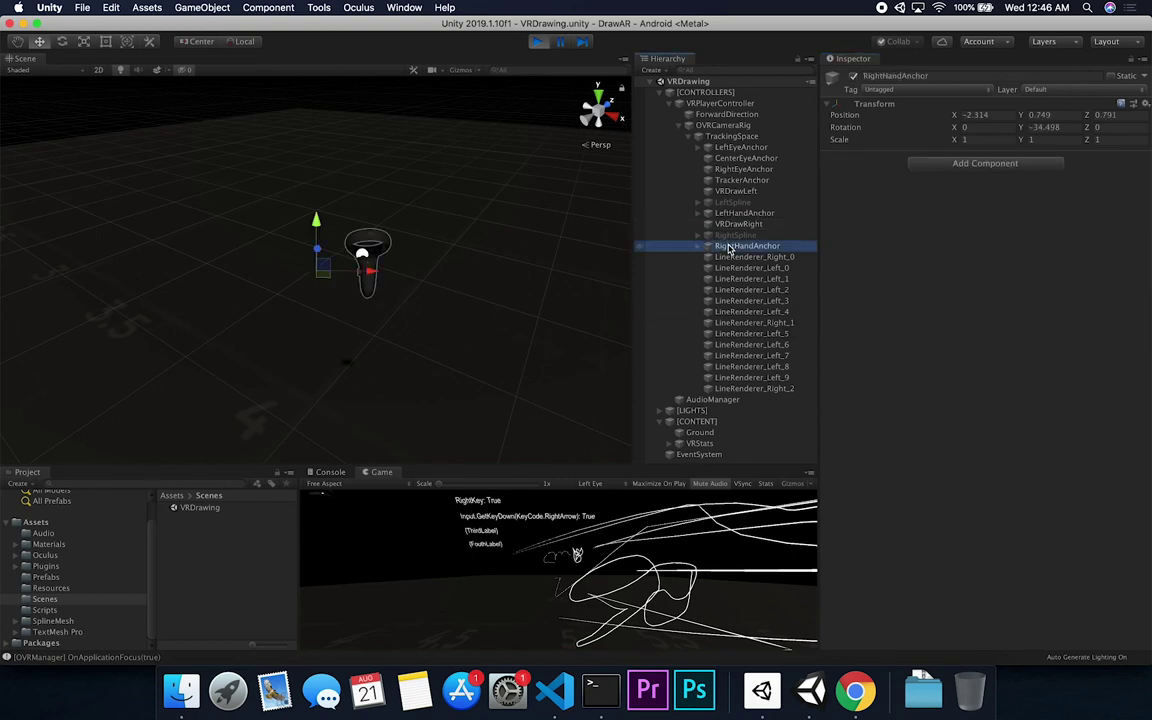
{"action": "mouse_move", "coordinate": [316, 228]}
{"action": "left_mouse_down"}
{"action": "mouse_move", "coordinate": [316, 175]}
{"action": "mouse_move", "coordinate": [337, 170]}
{"action": "mouse_move", "coordinate": [360, 138]}
{"action": "mouse_move", "coordinate": [324, 166]}
{"action": "mouse_move", "coordinate": [377, 205]}
{"action": "mouse_move", "coordinate": [345, 172]}
{"action": "mouse_move", "coordinate": [368, 158]}
{"action": "left_mouse_up"}
{"action": "left_click", "coordinate": [343, 165]}
{"action": "left_click", "coordinate": [335, 178]}
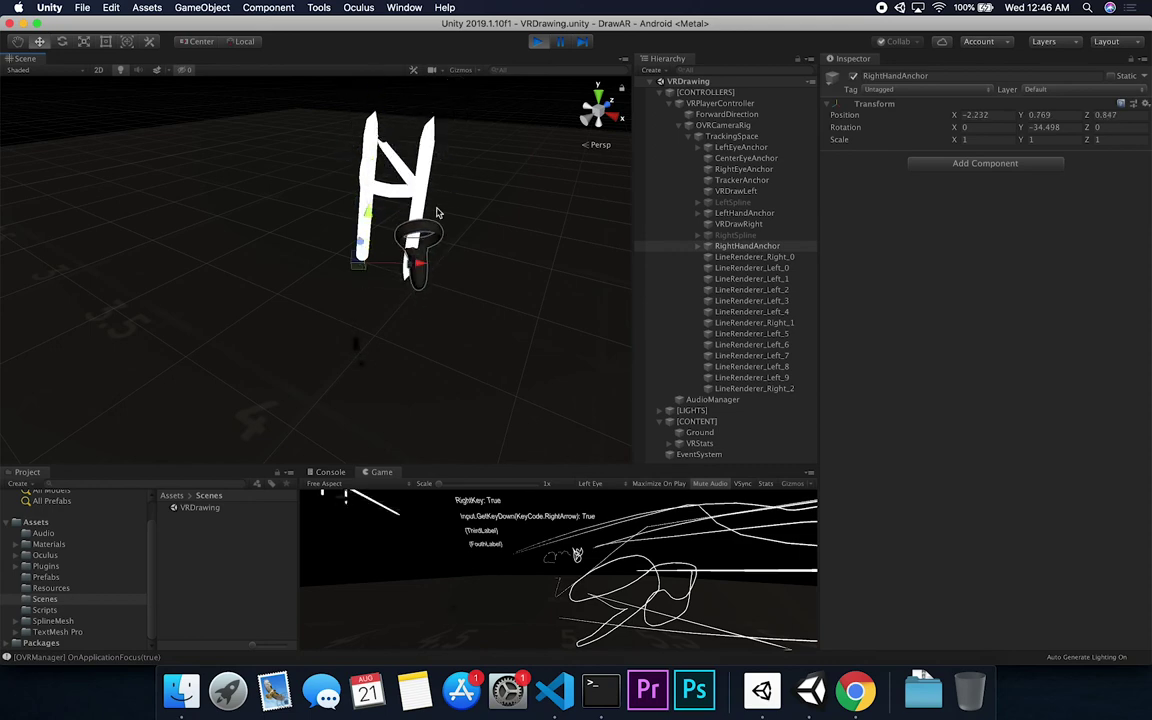
{"action": "mouse_move", "coordinate": [432, 213]}
{"action": "left_mouse_down", "text": "alt"}
{"action": "mouse_move", "coordinate": [533, 299]}
{"action": "mouse_move", "coordinate": [259, 166]}
{"action": "mouse_move", "coordinate": [270, 223]}
{"action": "mouse_move", "coordinate": [304, 218]}
{"action": "mouse_move", "coordinate": [412, 160]}
{"action": "left_mouse_up", "text": "alt"}
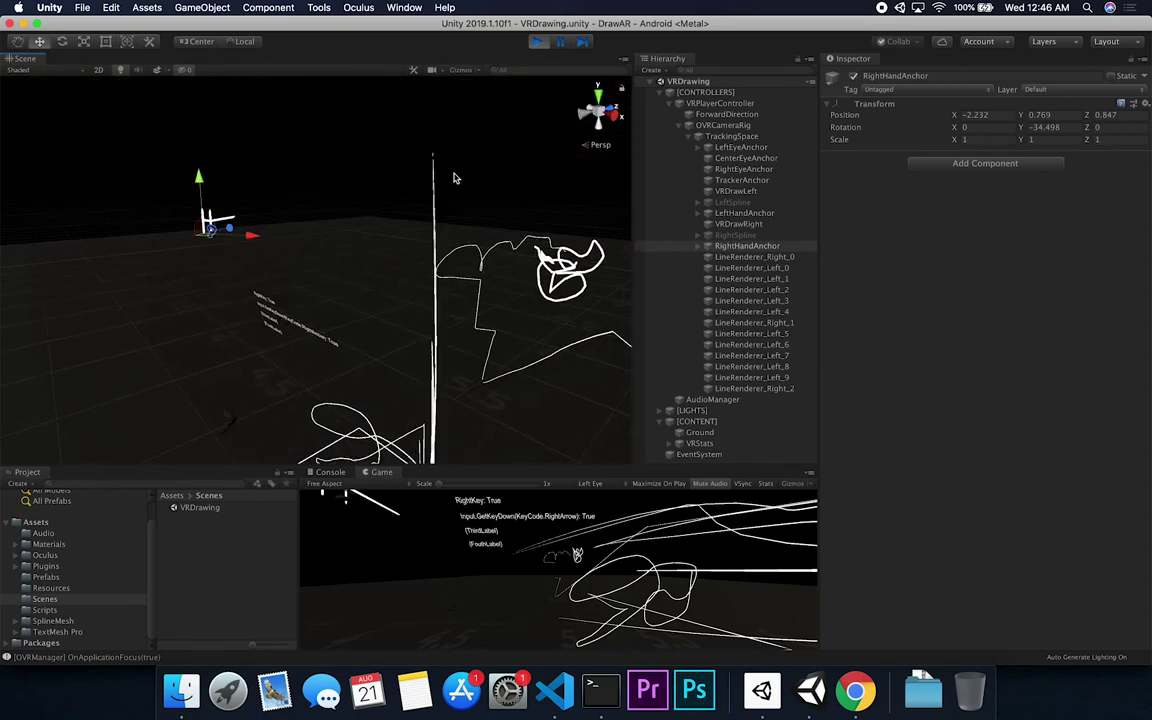
- Exit Play mode so the strokes clear and RightHandAnchor resets to 0, 0, 0
{"action": "left_click", "coordinate": [539, 45]}
{"action": "left_click_drag", "start_coordinate": [542, 319], "coordinate": [485, 354], "text": "alt"}
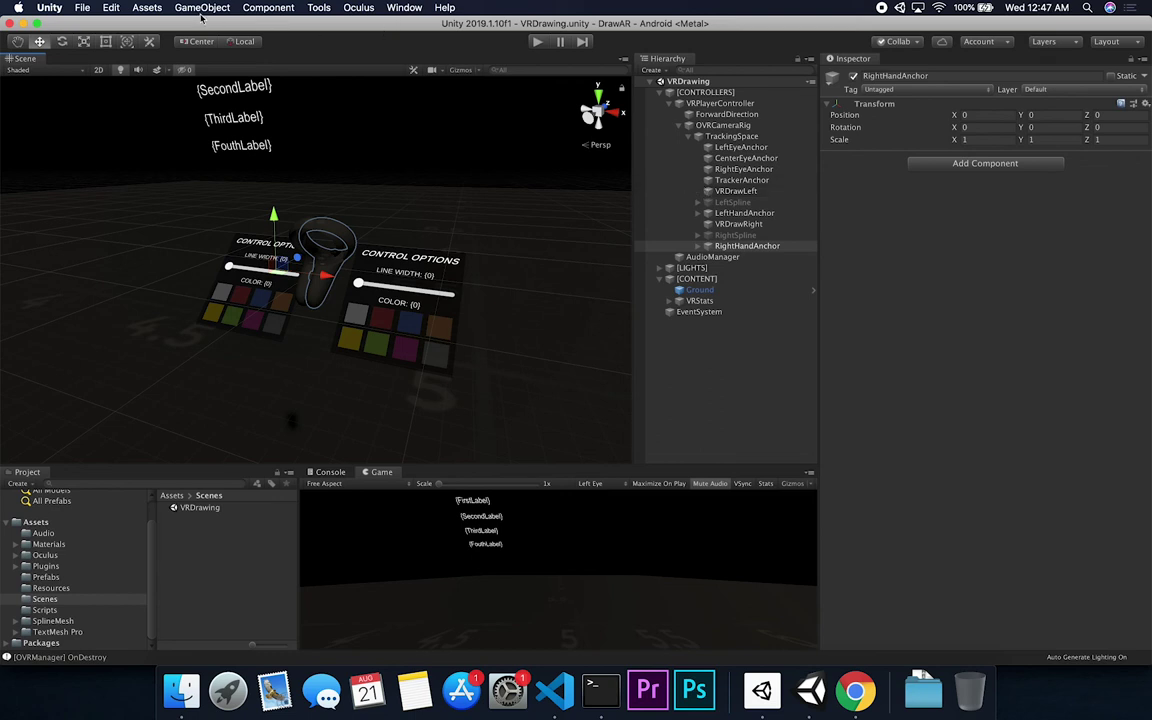
{"action": "left_click", "coordinate": [84, 7]}
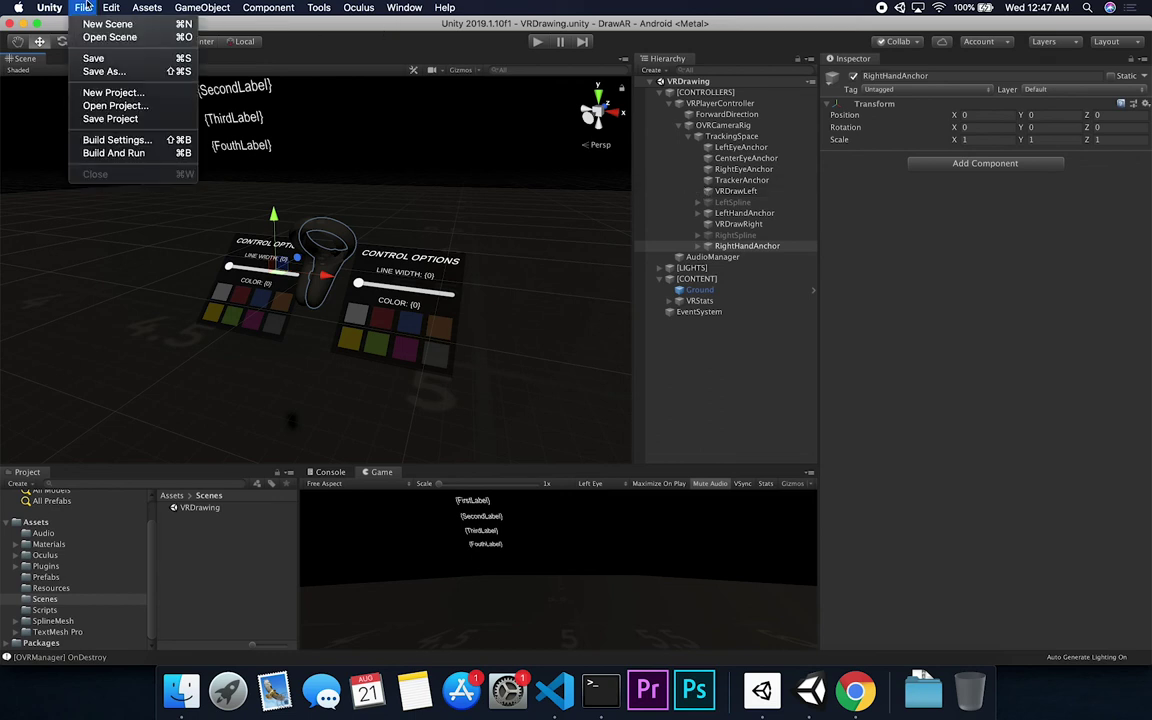
- In Build Settings, delete the removed scenes so only VRDrawing remains, and build for Android
{"action": "left_click", "coordinate": [113, 141]}
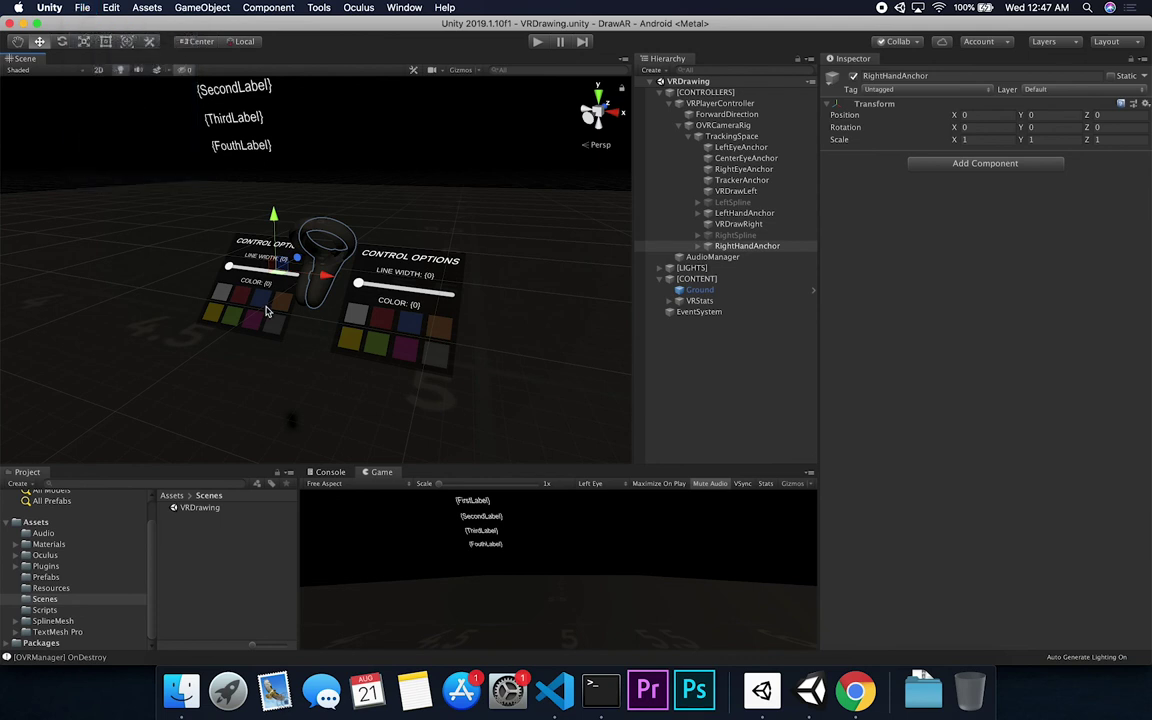
{"action": "left_click_drag", "start_coordinate": [699, 188], "coordinate": [545, 188]}
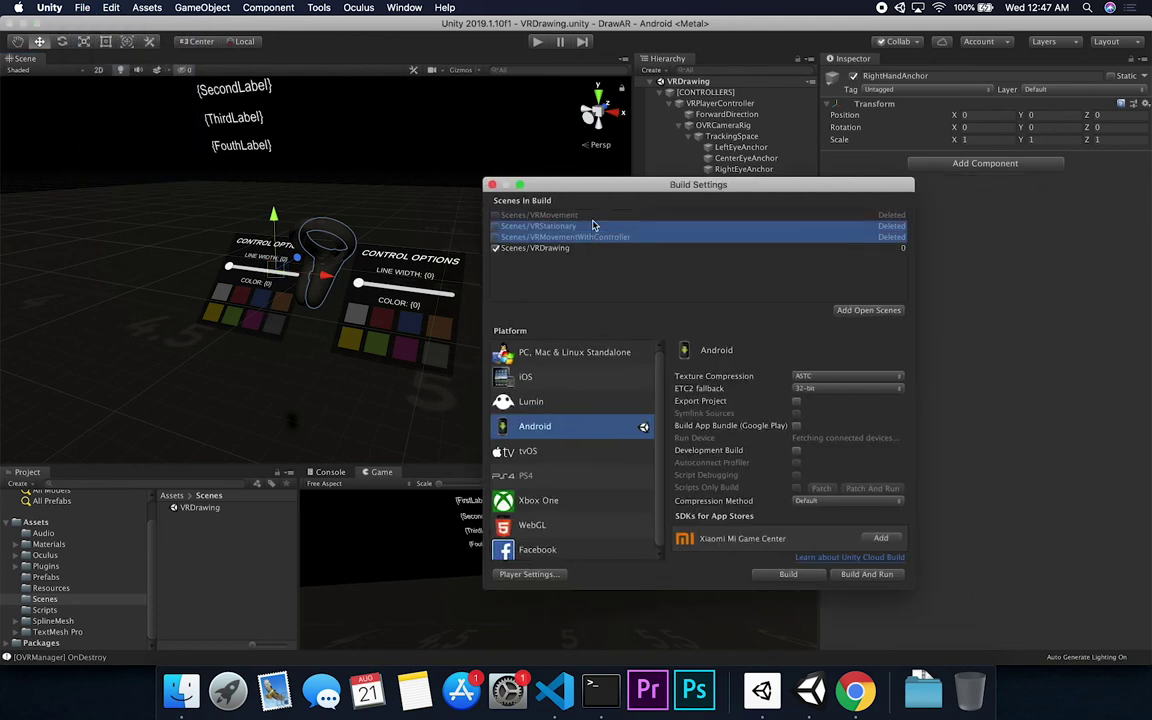
{"action": "key", "text": "Delete"}
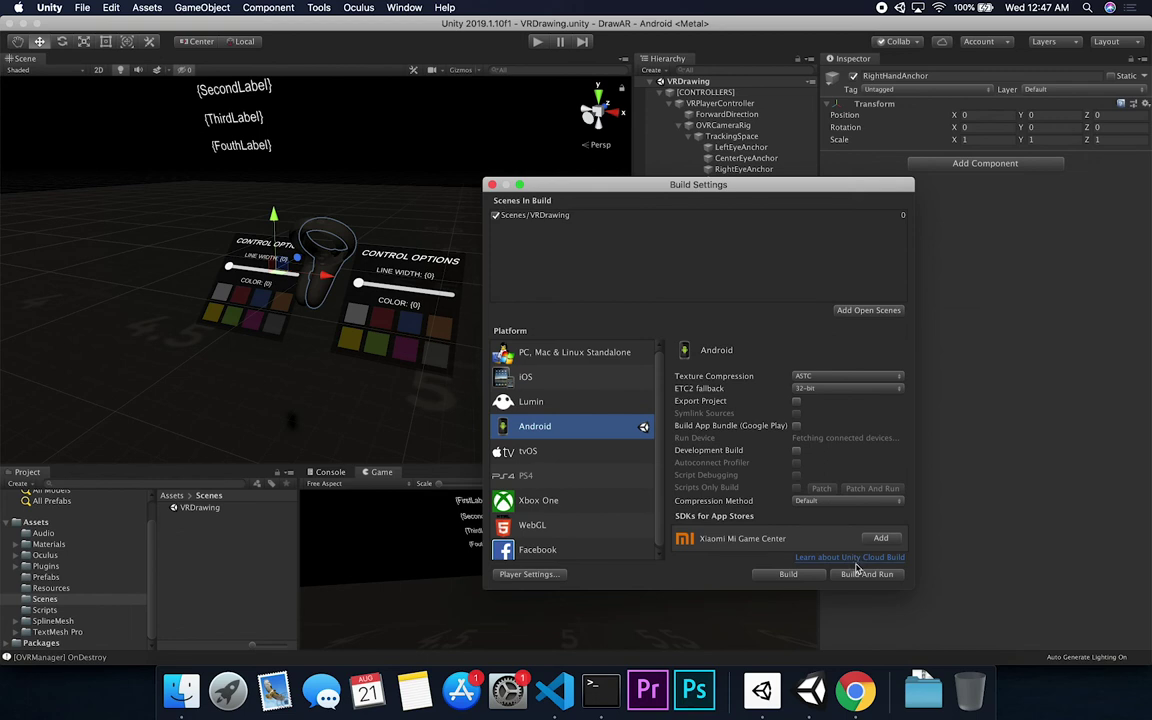
{"action": "left_click_drag", "start_coordinate": [651, 182], "coordinate": [486, 161]}
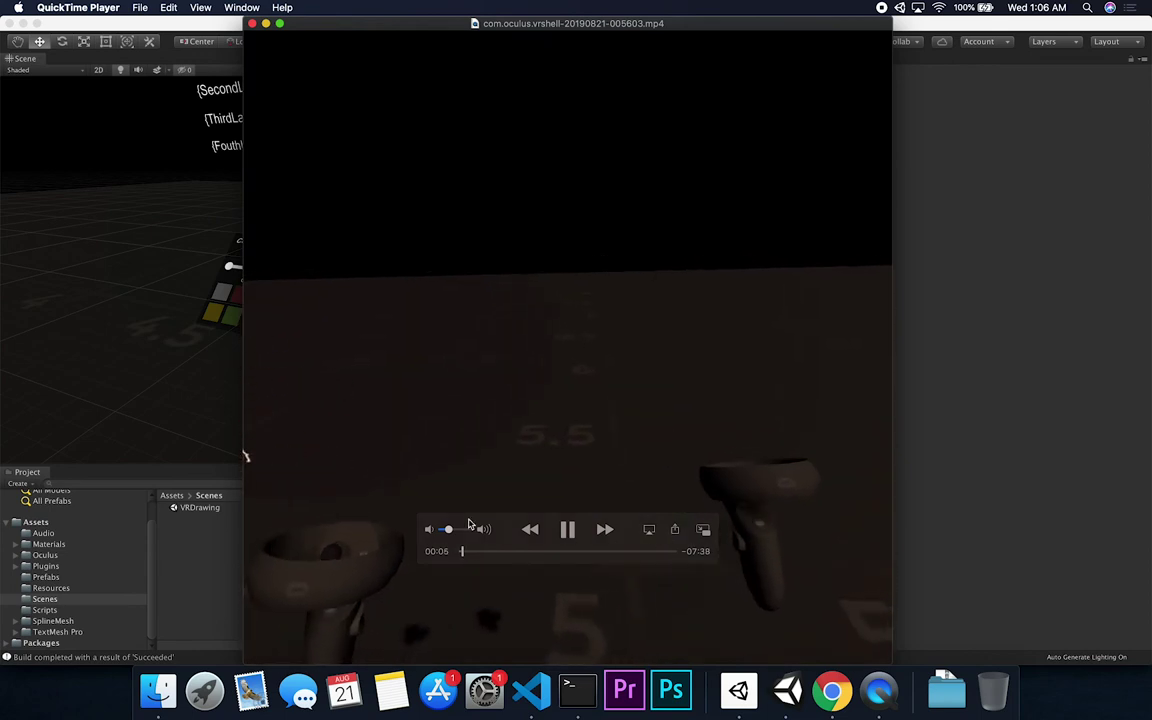
- Lower the playback volume and skip the headset recording ahead to 01:38
{"action": "left_click_drag", "start_coordinate": [448, 533], "coordinate": [445, 535]}
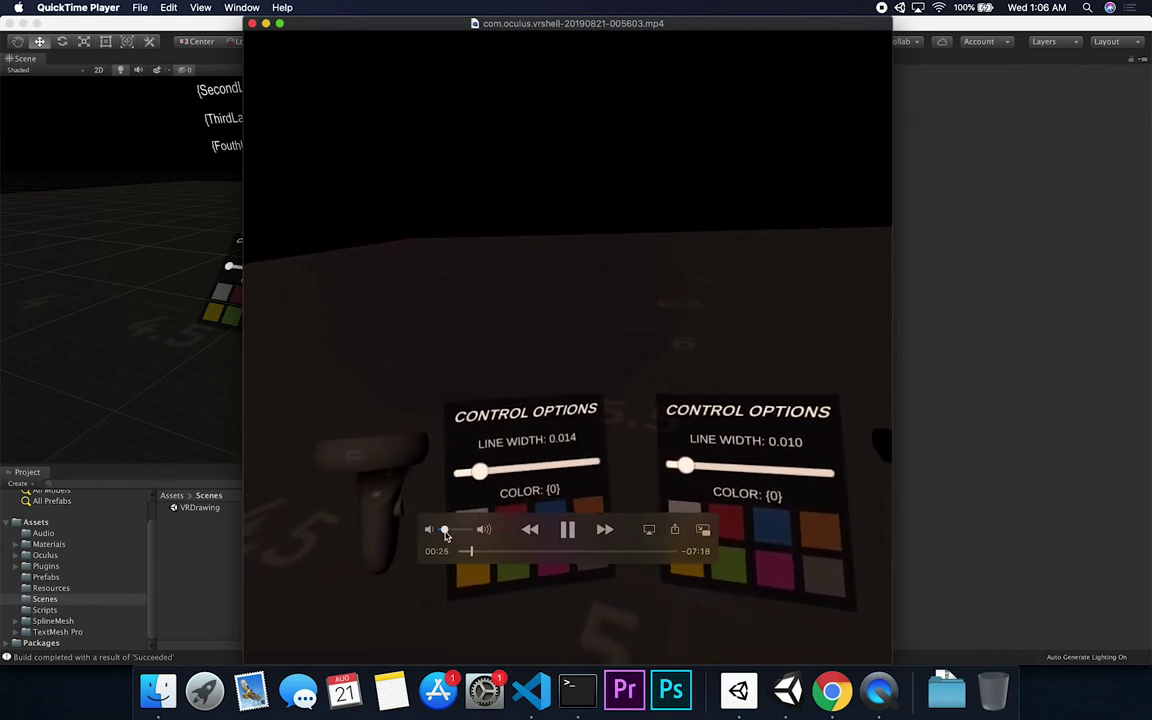
{"action": "left_click_drag", "start_coordinate": [470, 550], "coordinate": [548, 554]}
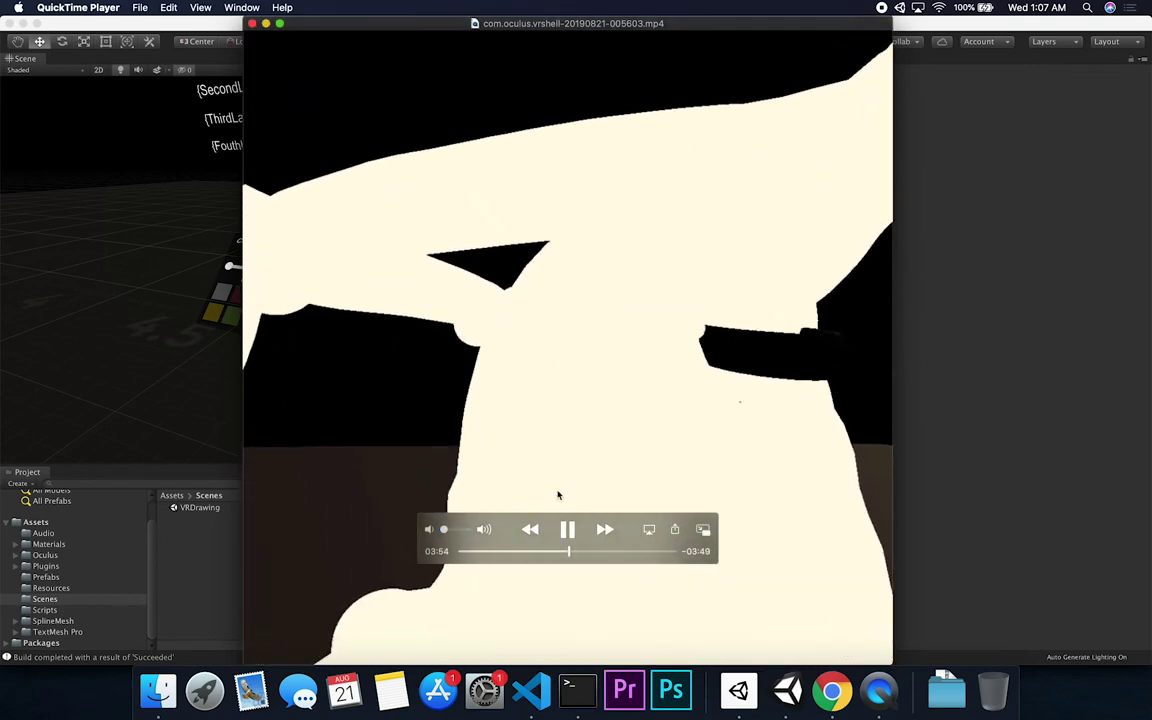
- Scrub through 04:47, 06:03 and 01:49, then pause at 02:50 showing Line Width 0.092
{"action": "mouse_move", "coordinate": [571, 551]}
{"action": "left_mouse_down"}
{"action": "mouse_move", "coordinate": [594, 554]}
{"action": "mouse_move", "coordinate": [585, 558]}
{"action": "left_mouse_up"}
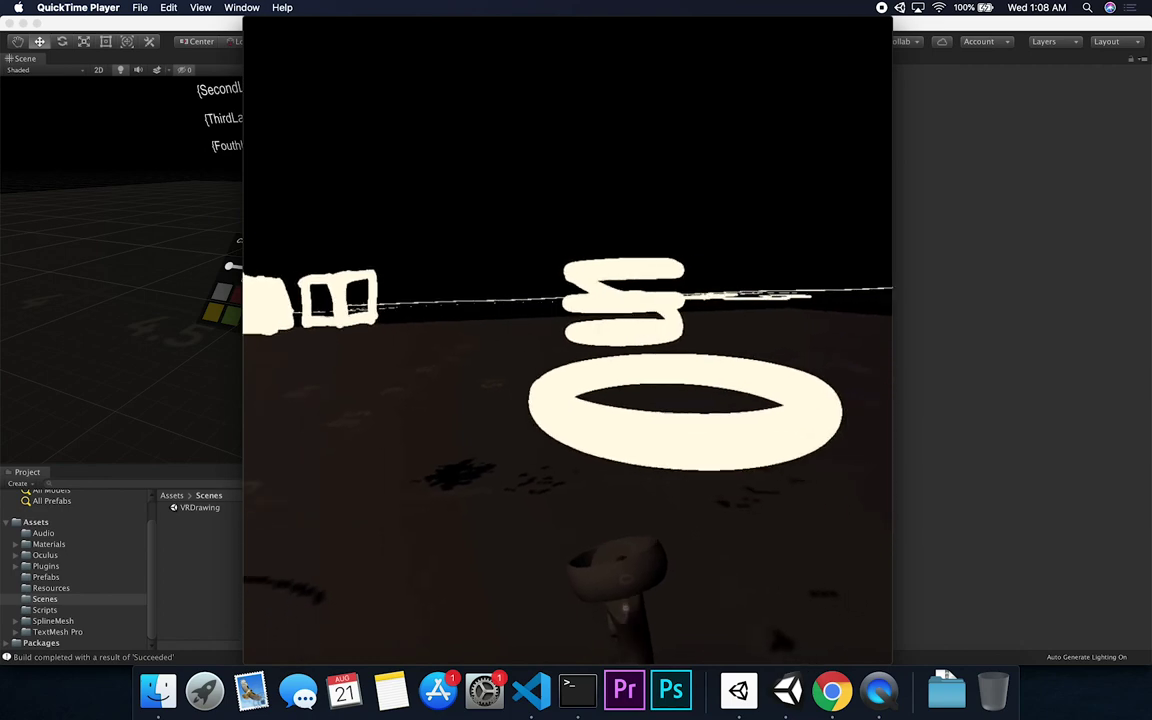
{"action": "mouse_move", "coordinate": [726, 399]}
{"action": "left_click_drag", "start_coordinate": [603, 554], "coordinate": [639, 551]}
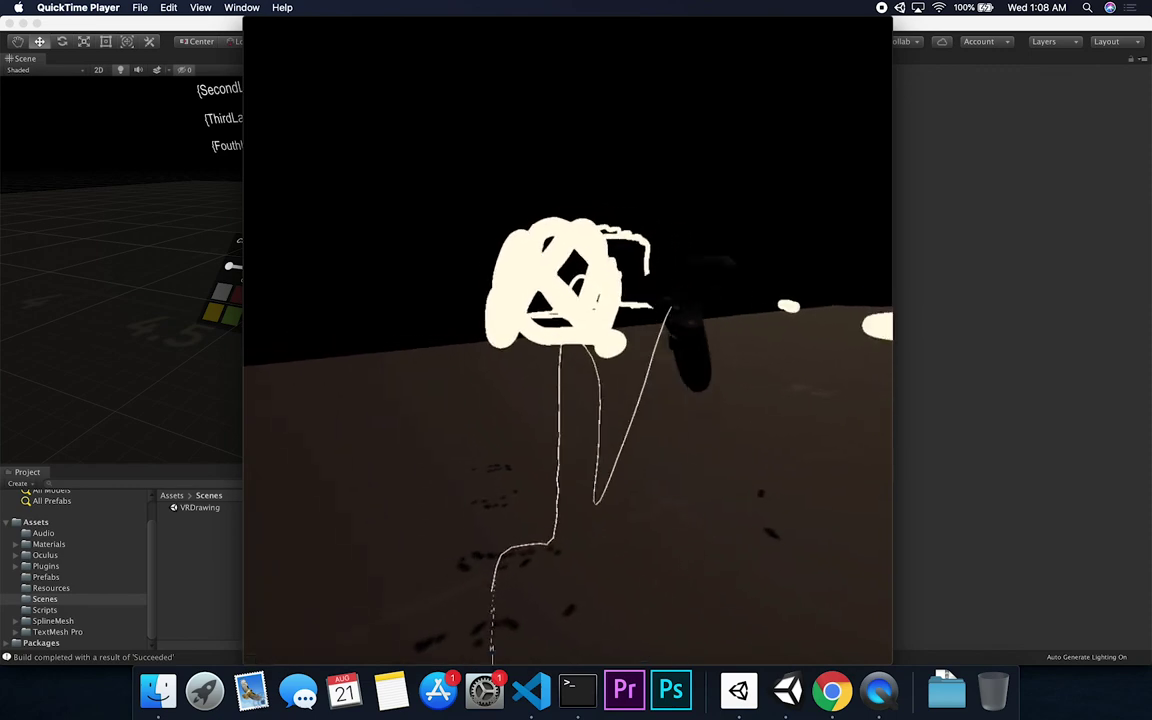
{"action": "mouse_move", "coordinate": [800, 532]}
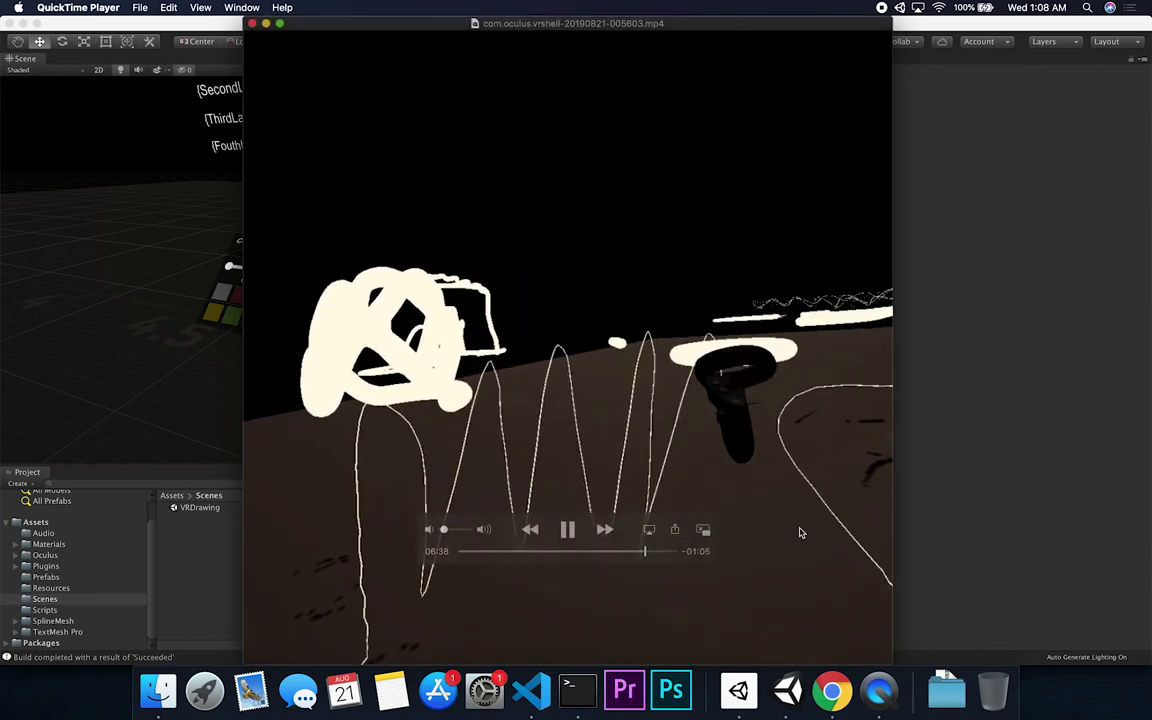
{"action": "left_click_drag", "start_coordinate": [647, 557], "coordinate": [527, 559]}
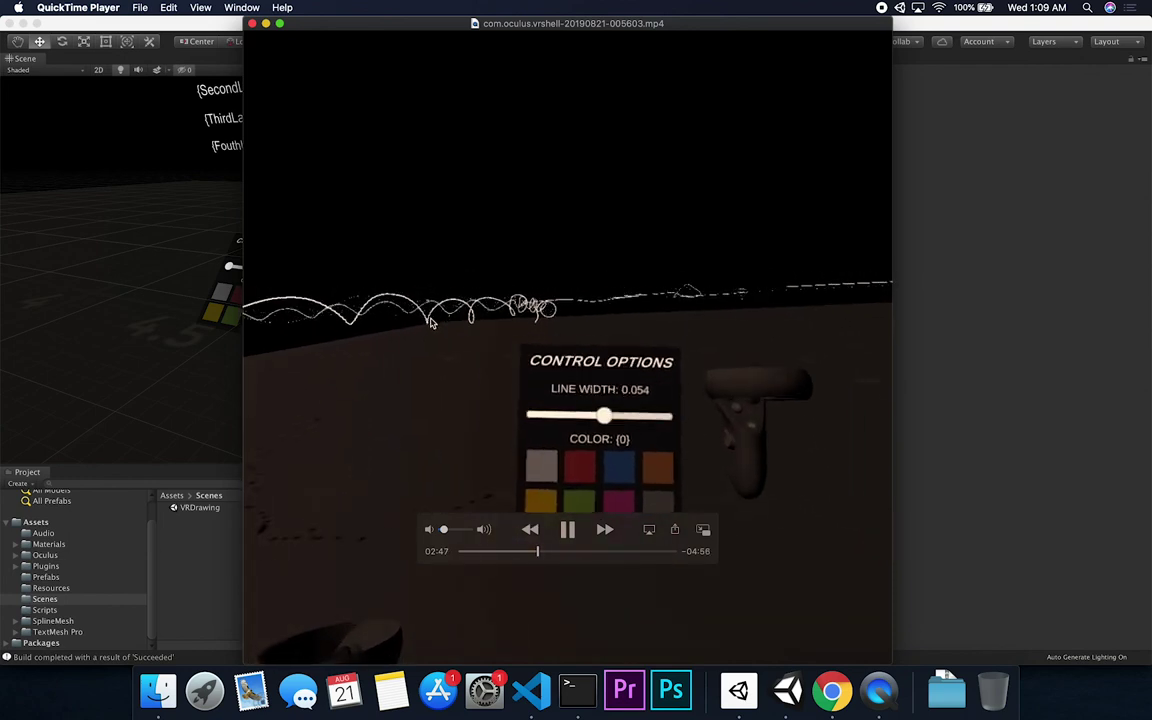
{"action": "key", "text": "space"}
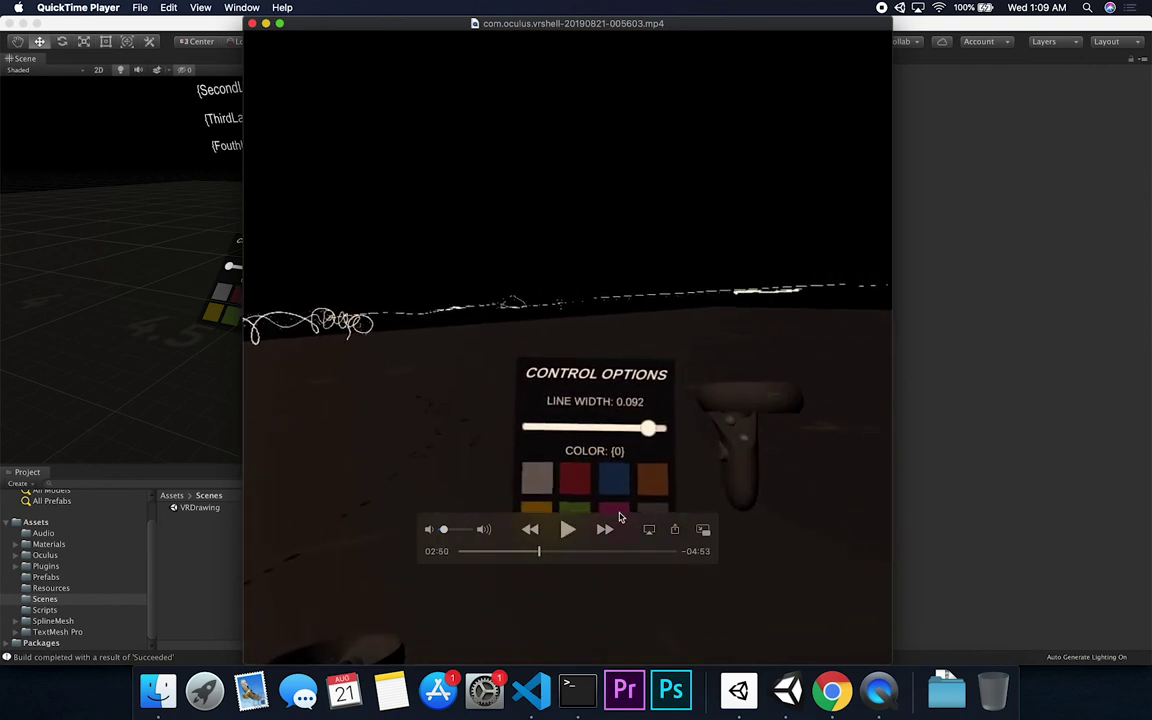